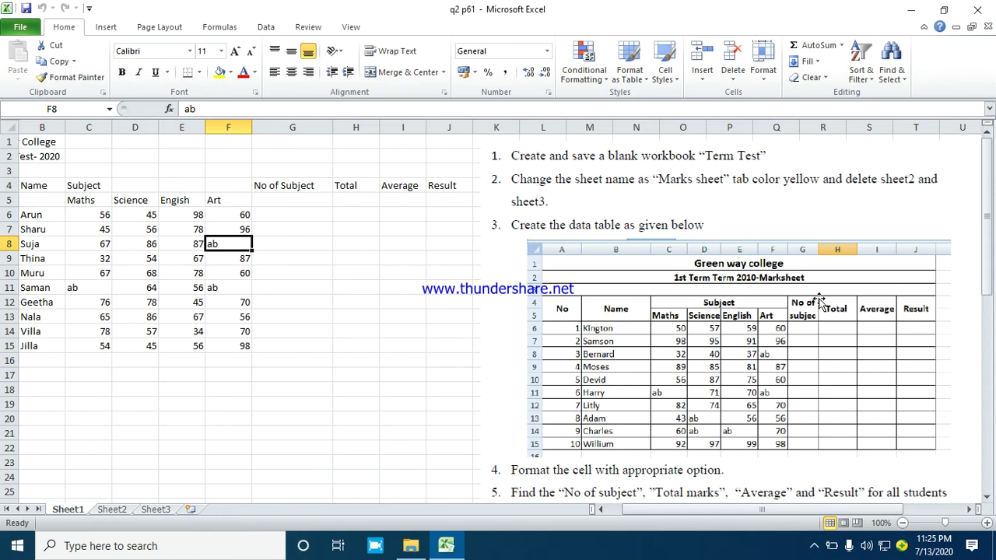
Review the task instructions, then commit the 'ab' entry for Art in F8.
scroll(819, 300, down, 2)
scroll(813, 305, down, 2)
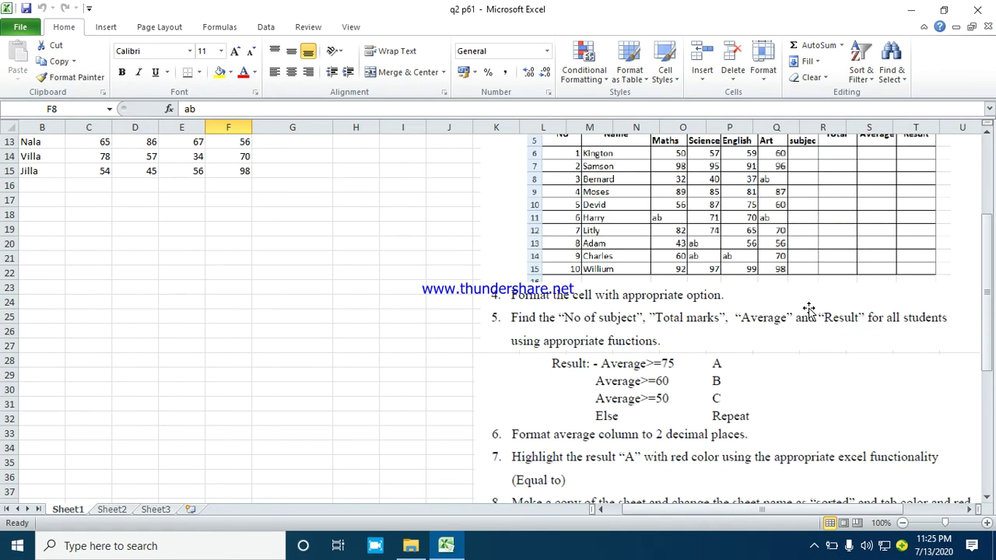
scroll(809, 309, down, 1)
scroll(809, 309, up, 1)
scroll(809, 310, up, 2)
scroll(809, 309, up, 2)
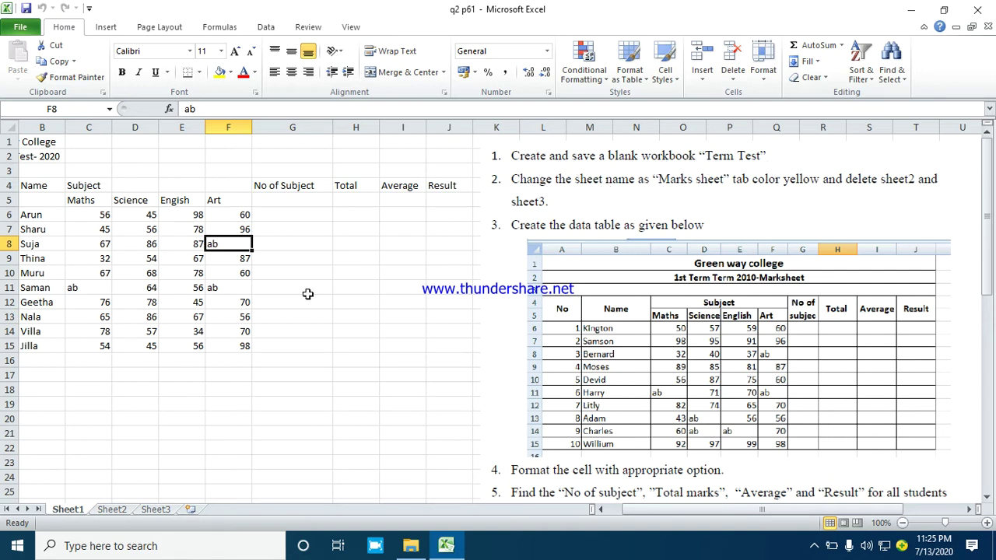
click(331, 241)
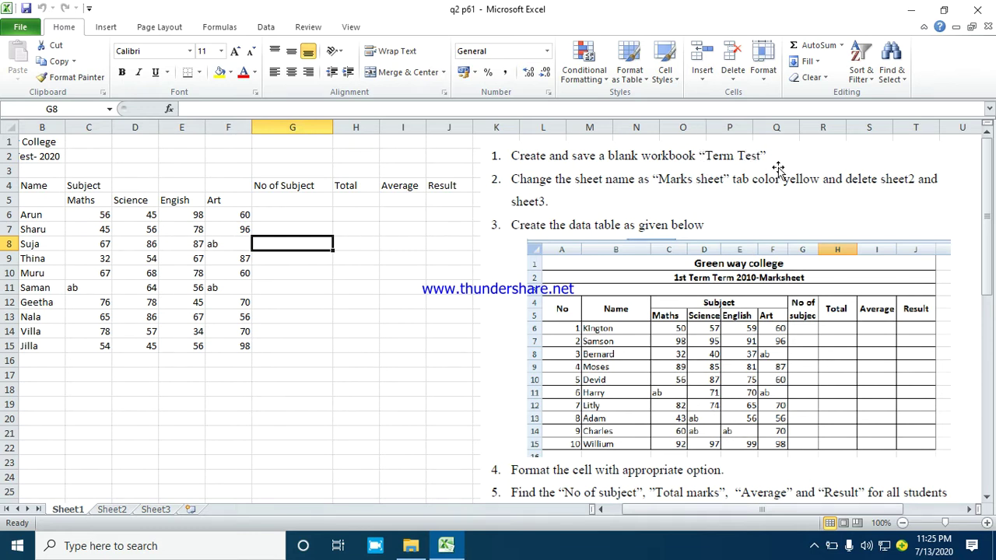
Save the workbook to the Desktop with the file name 'Term Test'.
click(20, 30)
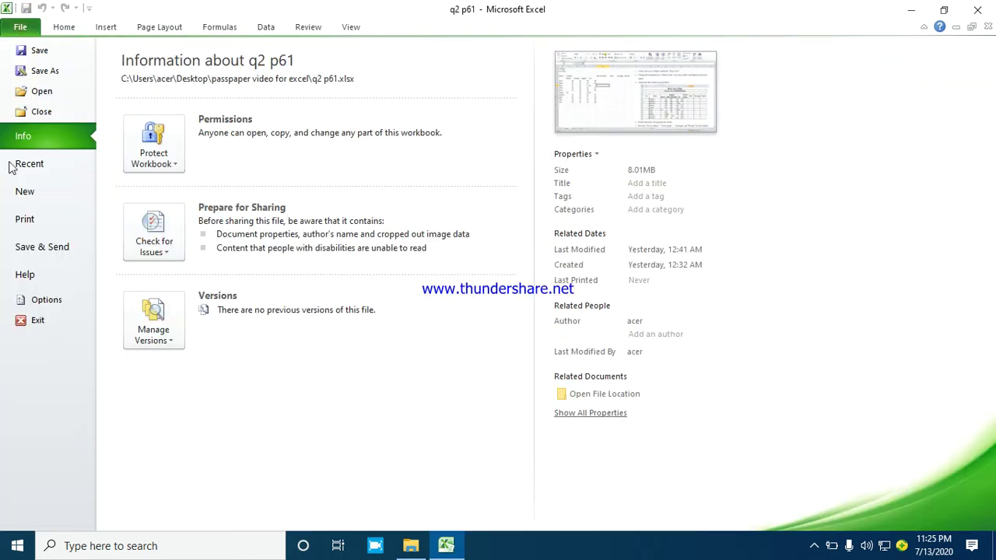
key(Escape)
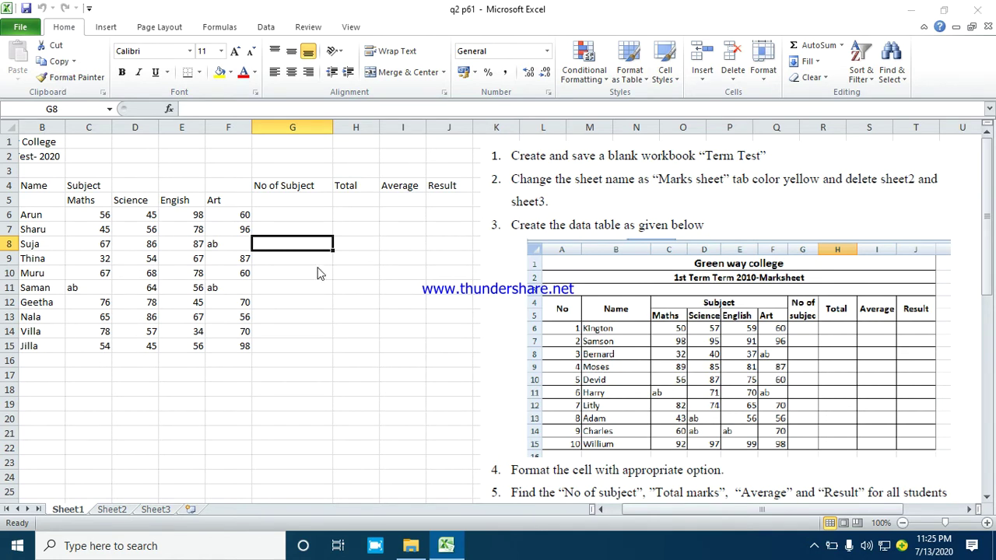
key(F12)
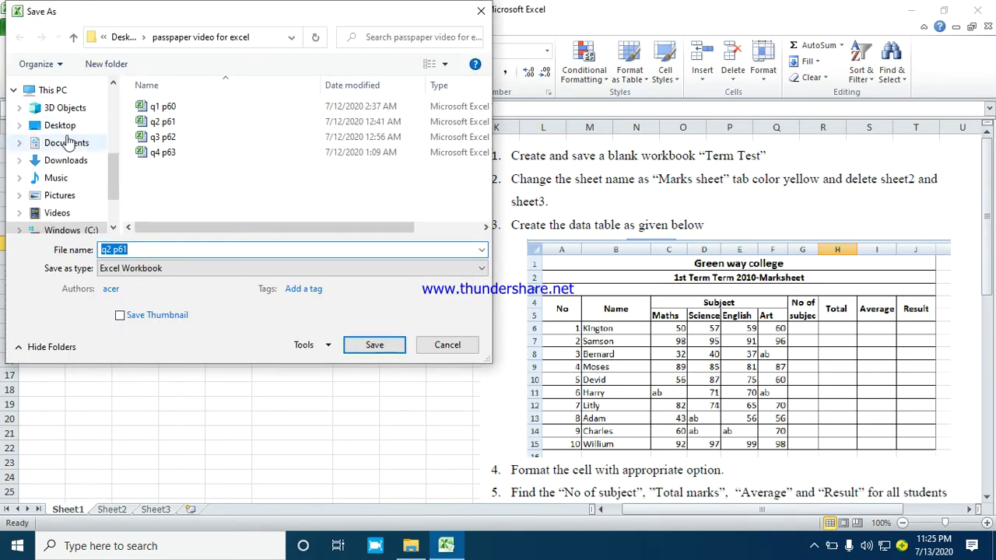
click(58, 131)
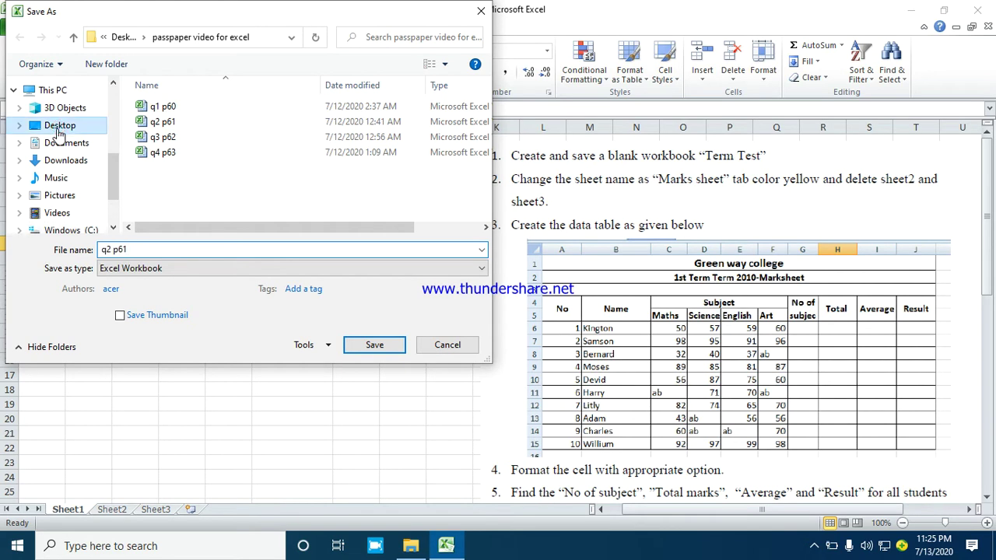
click(136, 252)
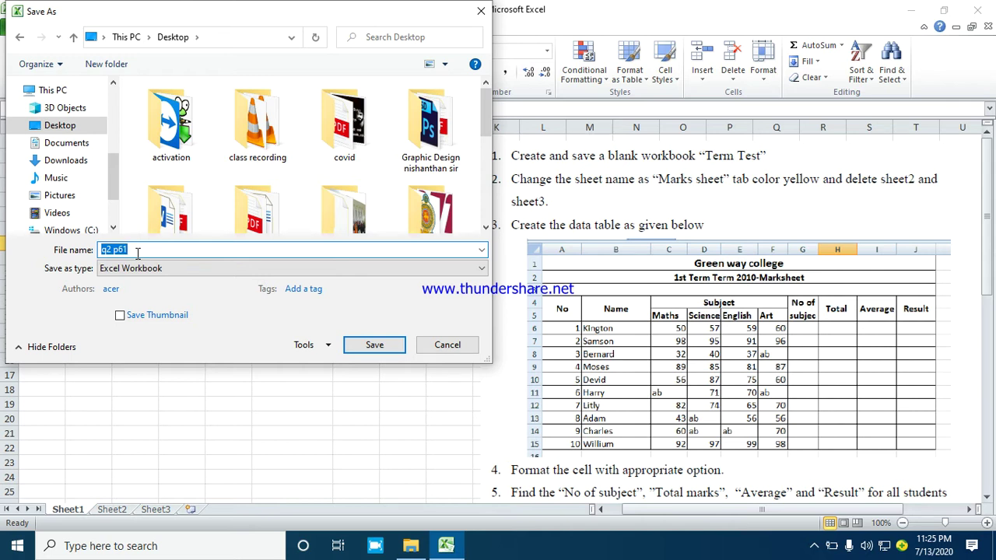
text(Term Test)
click(372, 346)
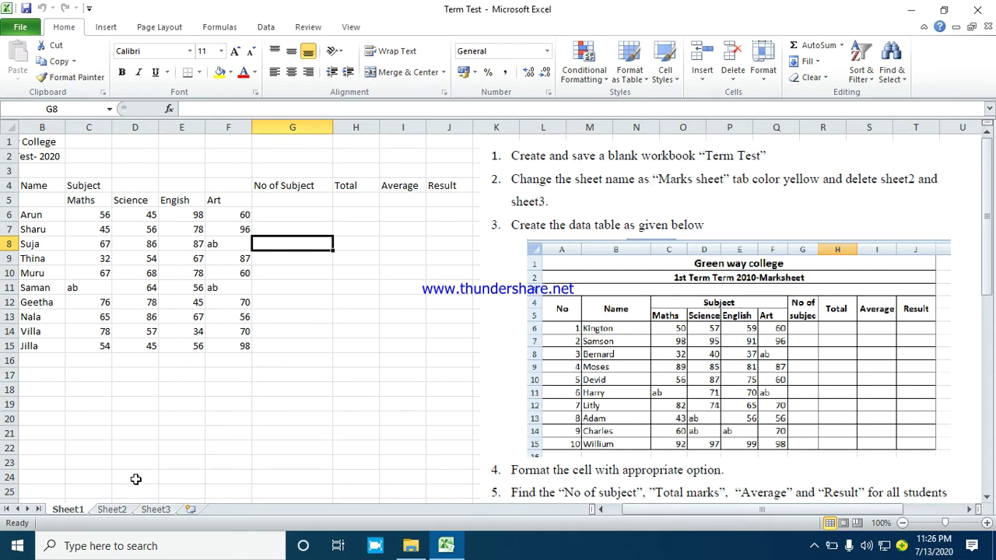
Rename the Sheet1 tab to 'Marks Sheet'.
right_click(70, 514)
click(143, 389)
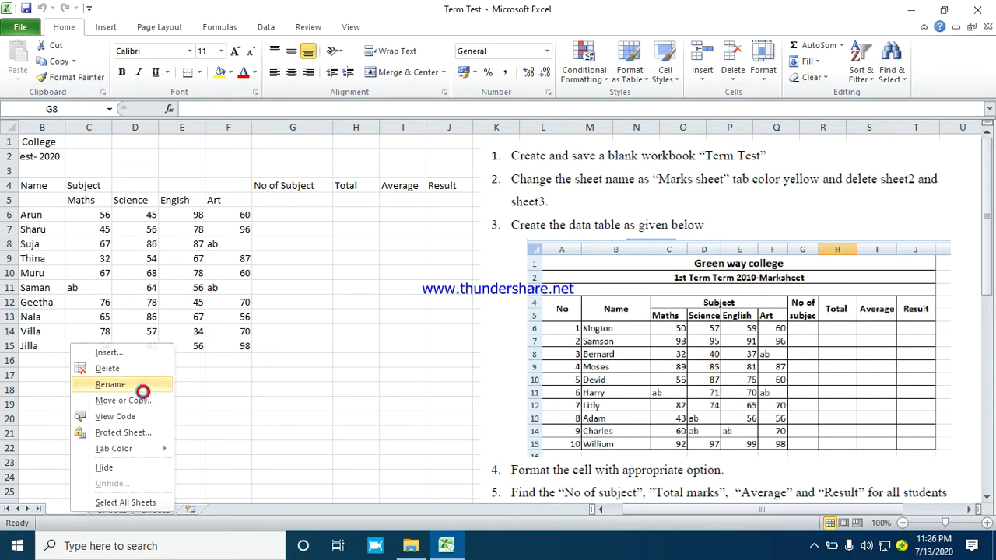
text(Ma)
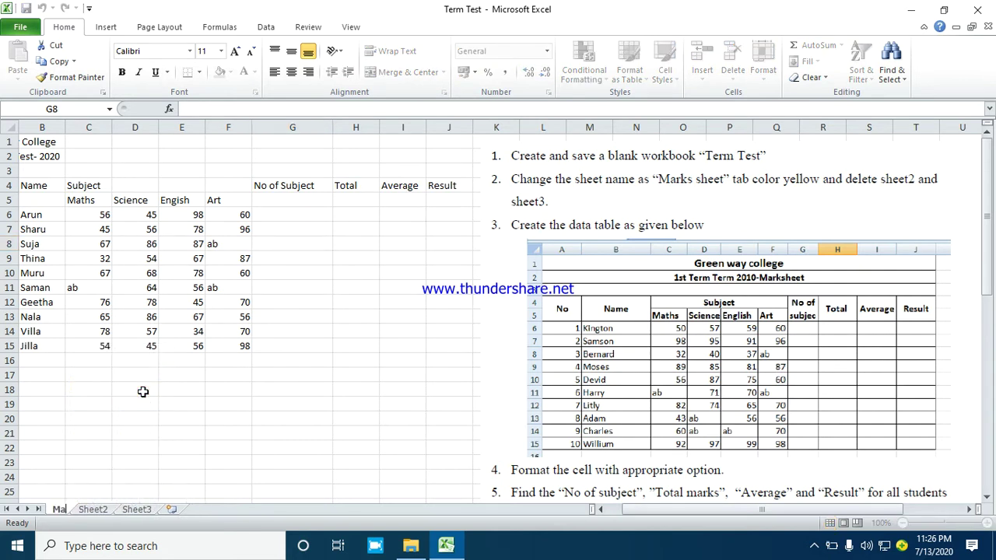
text(rk)
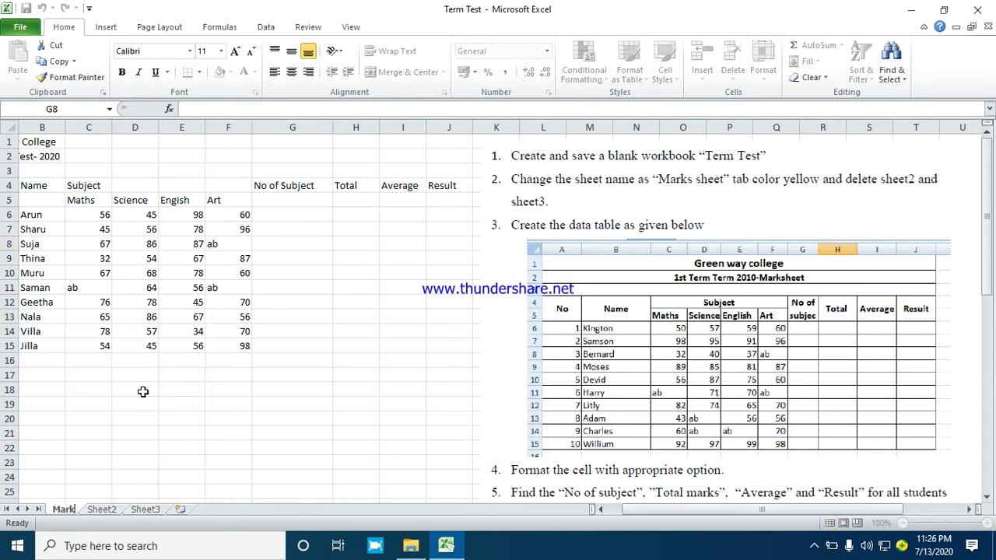
text(s S)
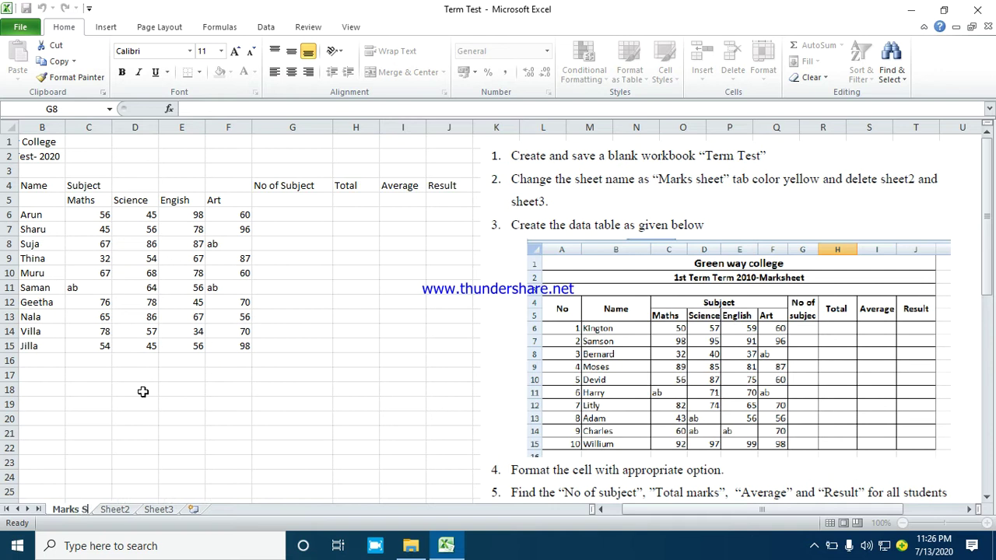
text(heet)
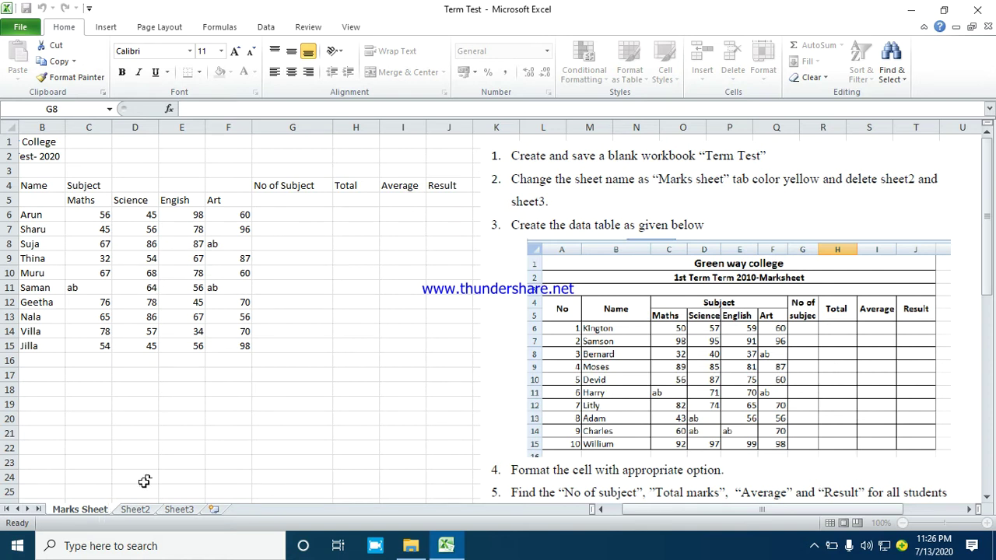
key(Return)
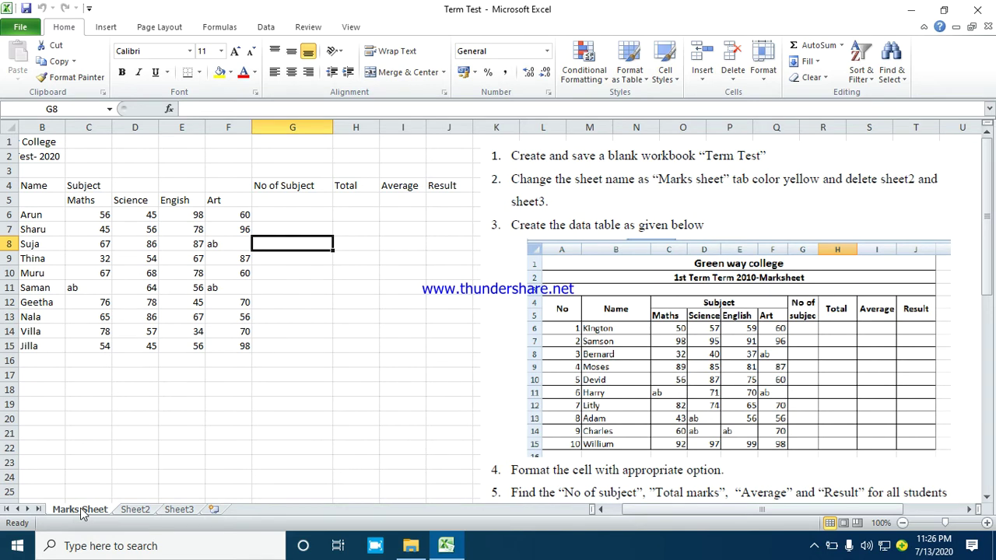
Set the Marks Sheet tab colour to standard yellow.
right_click(81, 510)
mouse_move(124, 445)
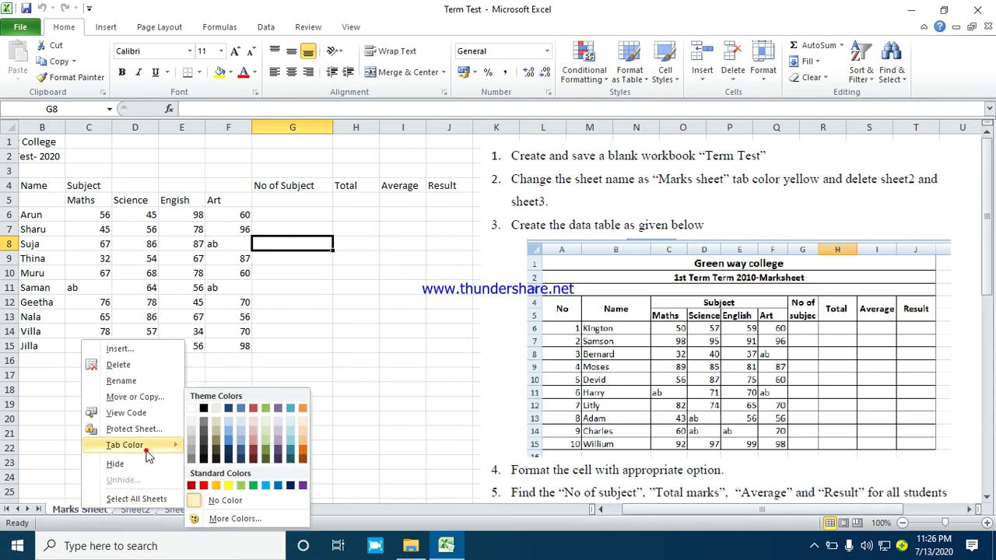
click(228, 484)
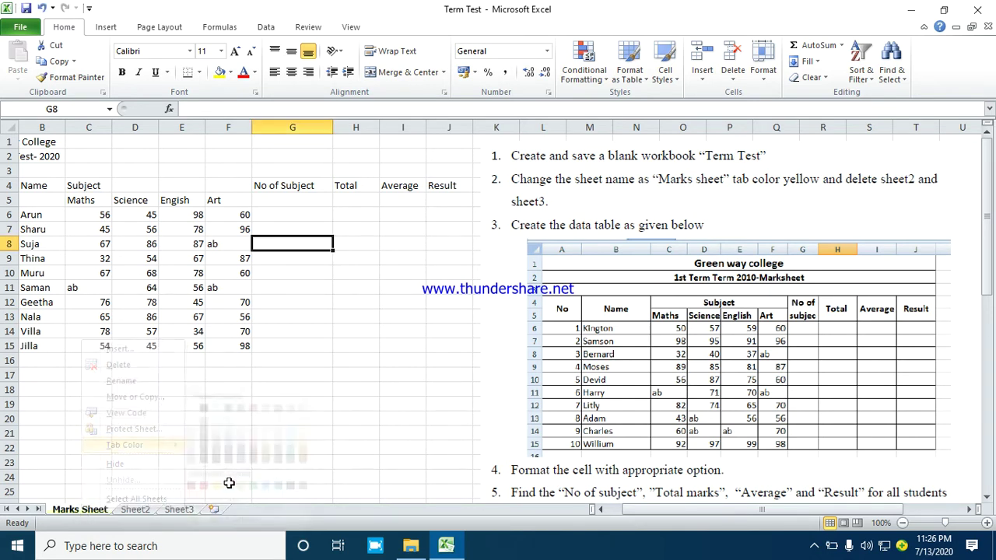
click(296, 351)
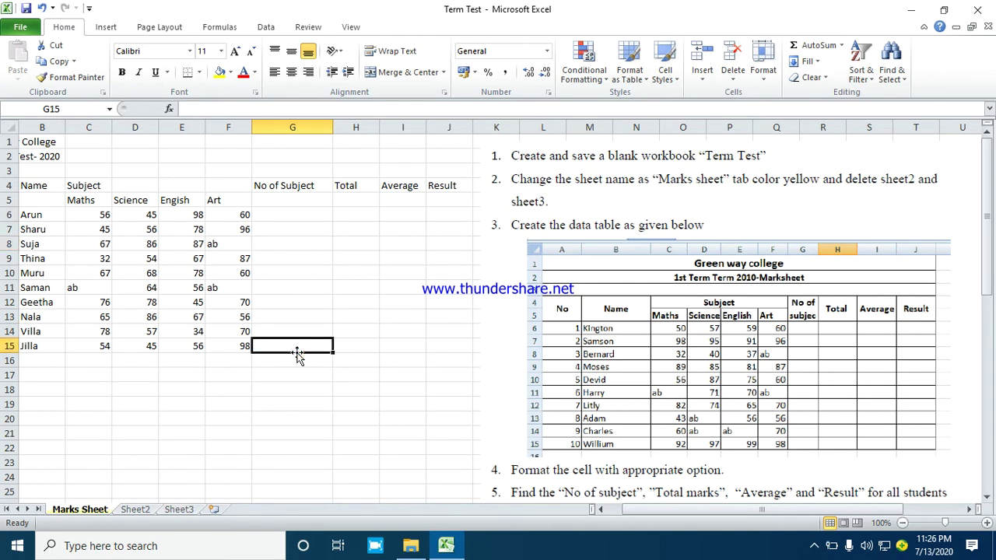
Delete Sheet2 and then Sheet3 from the Term Test workbook.
click(139, 511)
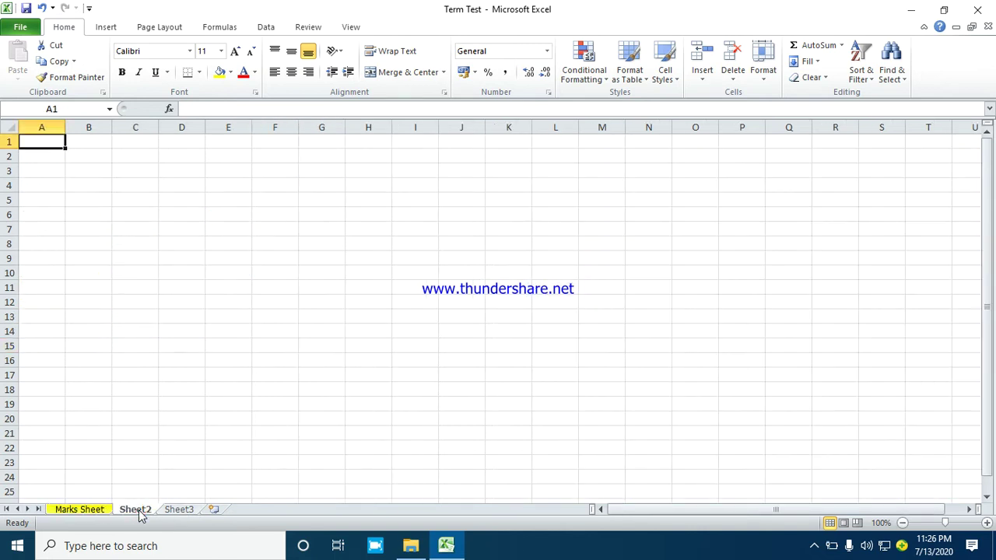
right_click(140, 513)
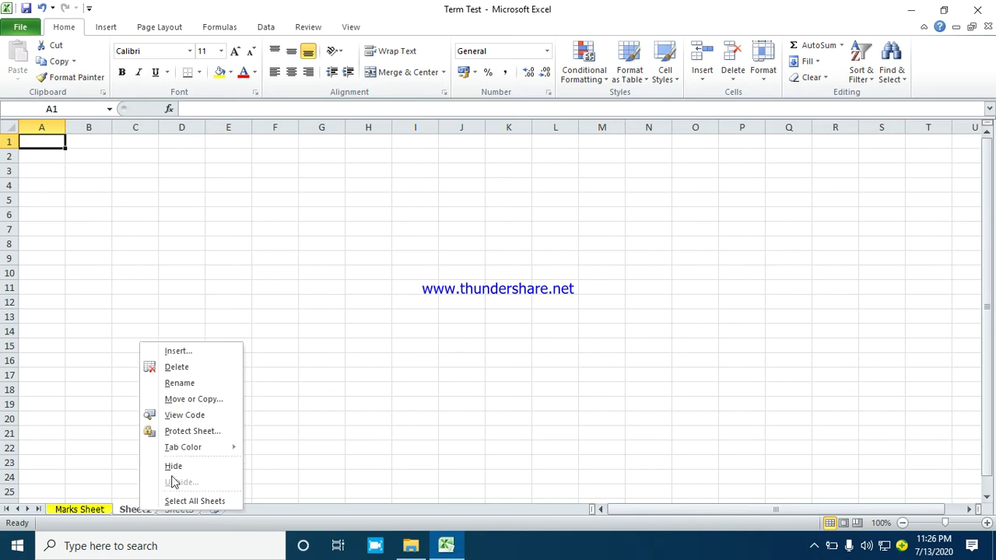
click(187, 367)
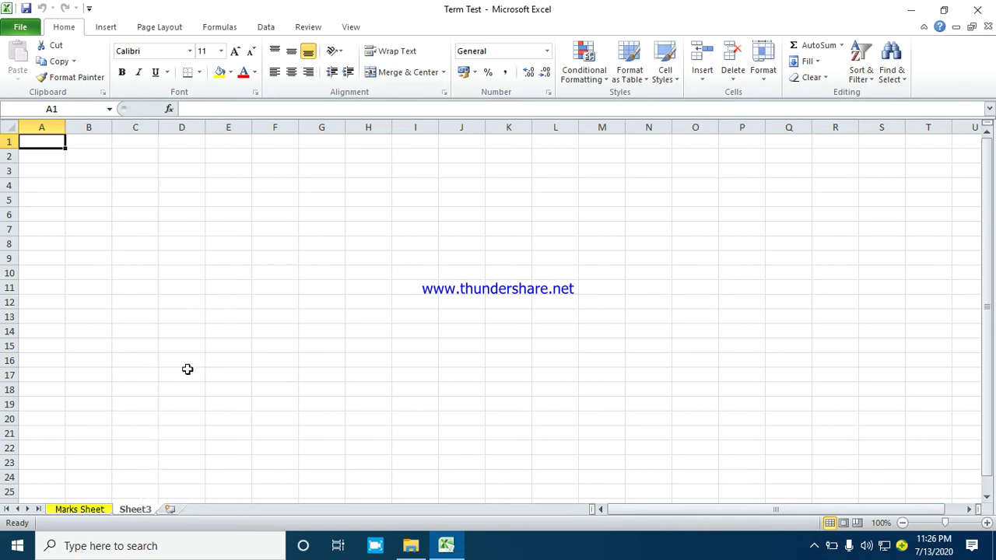
right_click(134, 515)
click(168, 368)
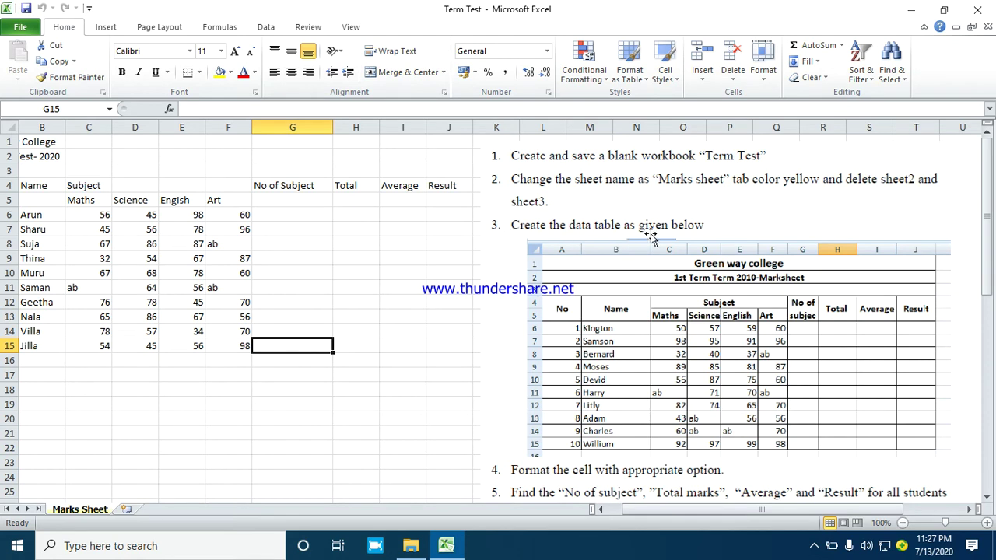
scroll(709, 235, down, 1)
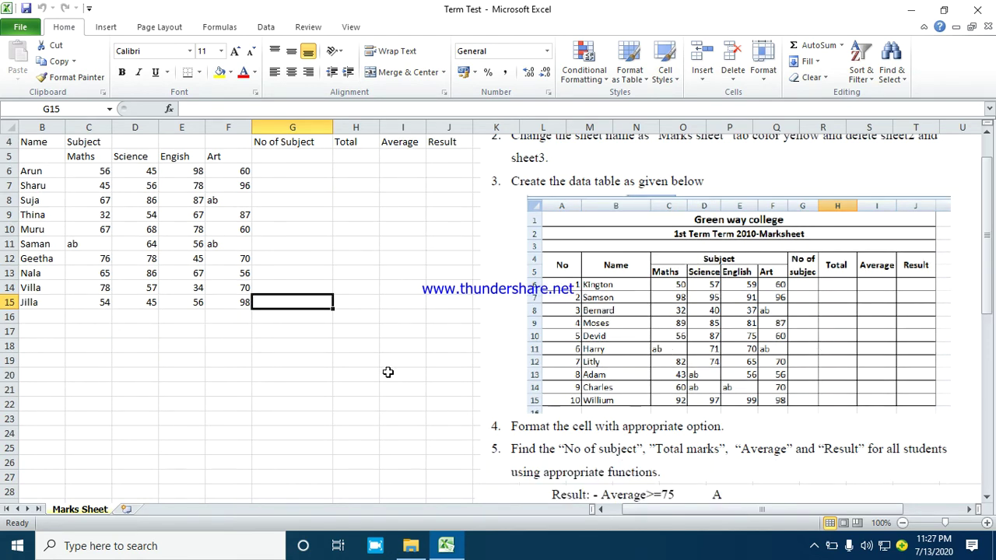
scroll(388, 372, up, 1)
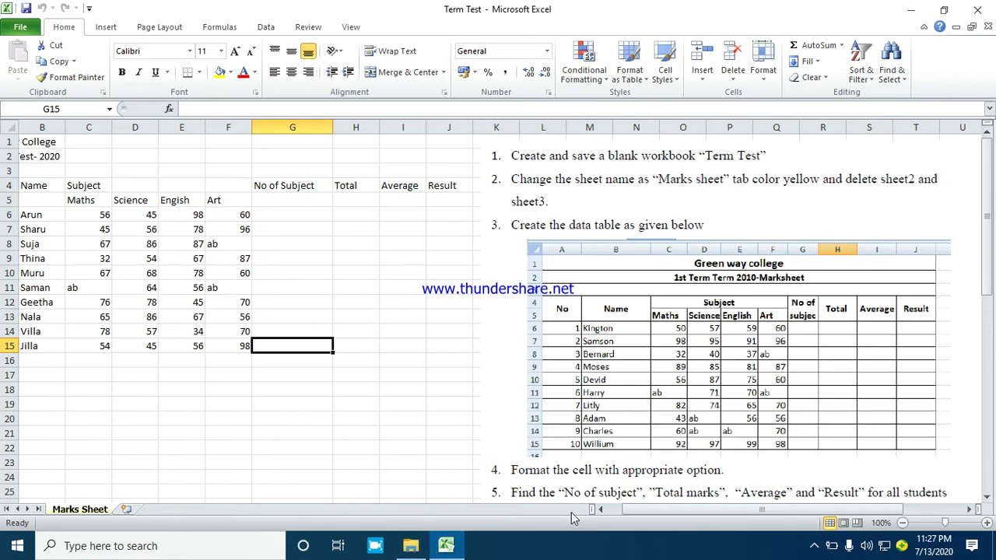
drag(662, 516, 628, 514)
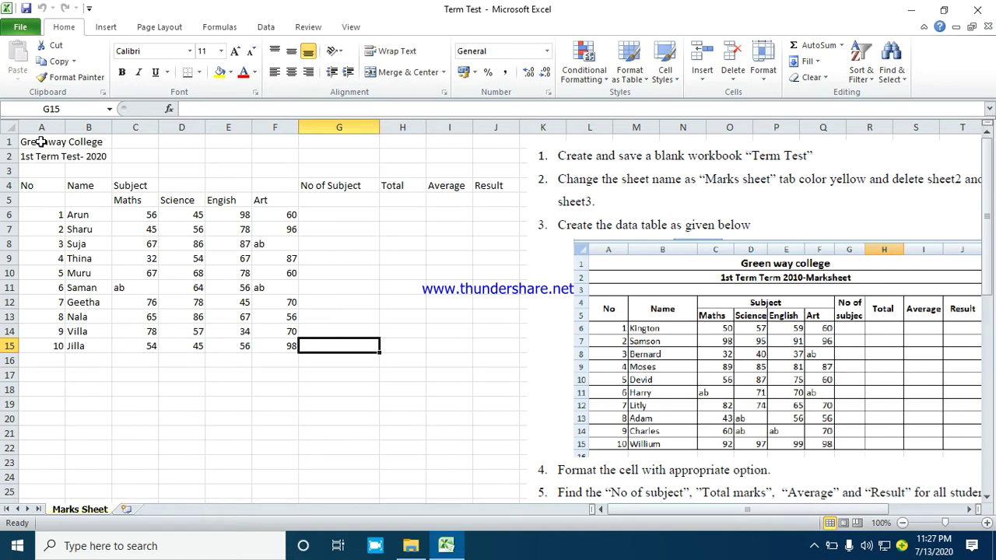
Merge and centre the Greenway College title across A1:J1, bold at 14 pt.
drag(40, 142, 478, 122)
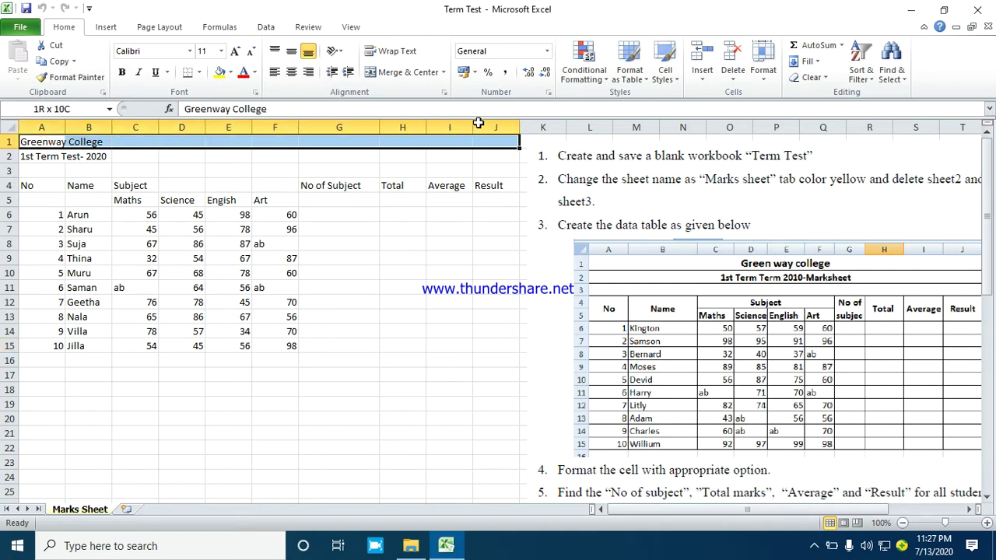
click(379, 71)
click(122, 71)
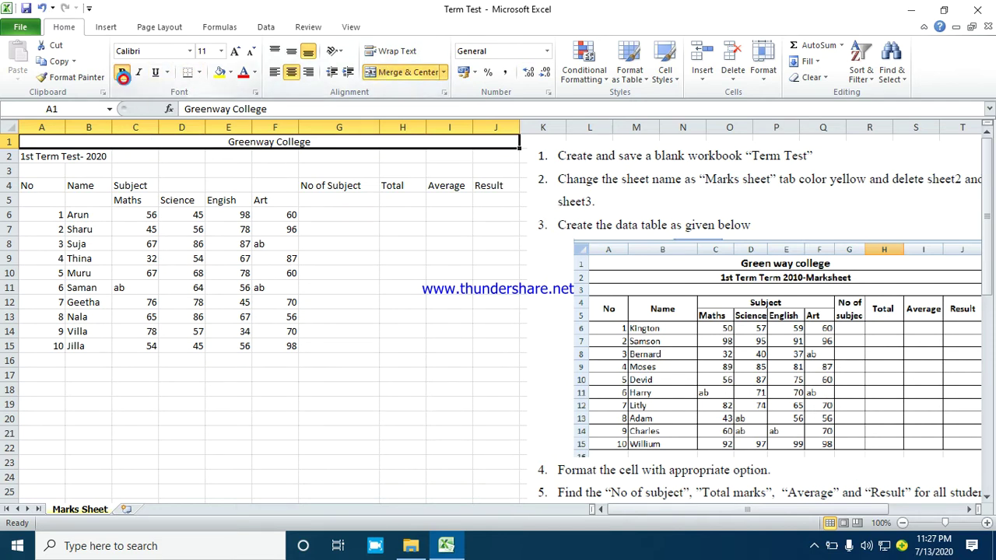
click(235, 52)
click(236, 51)
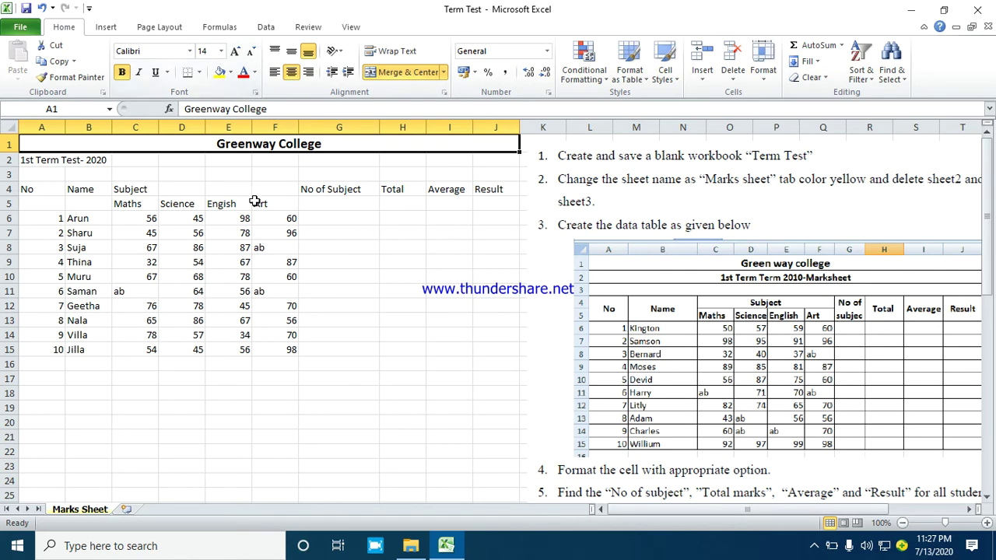
Merge and centre the 1st Term Test- 2020 subtitle across A2:J2, bold, 12 pt.
click(32, 162)
drag(60, 161, 498, 161)
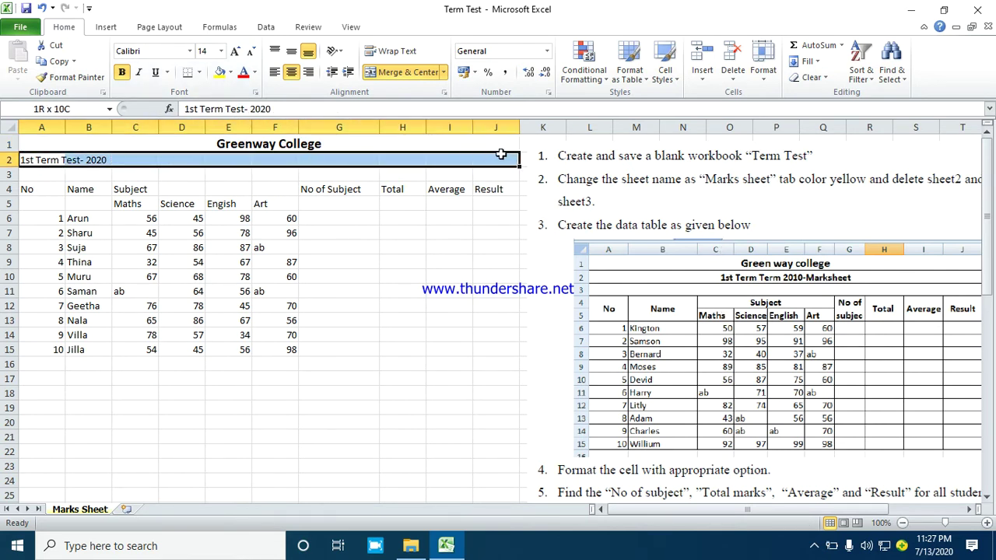
click(376, 76)
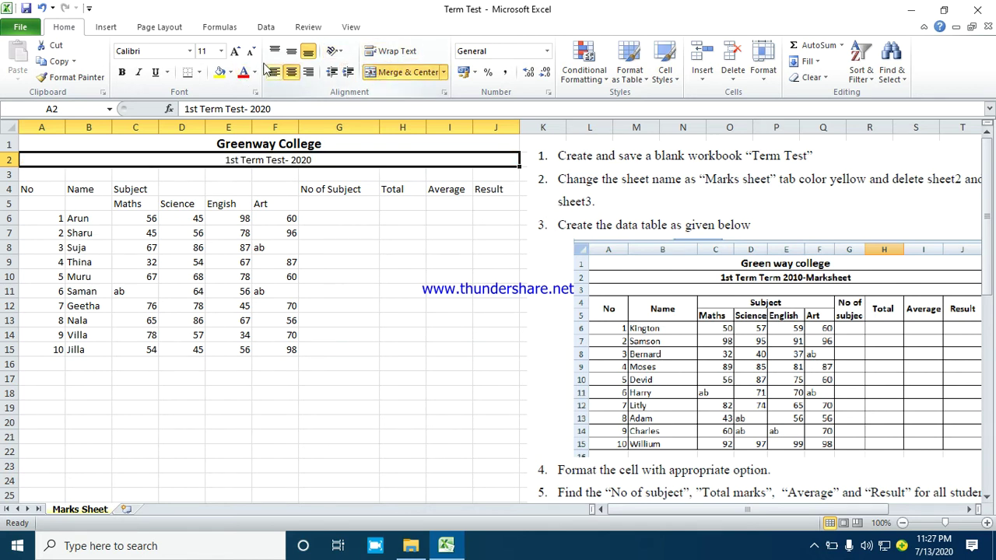
click(122, 71)
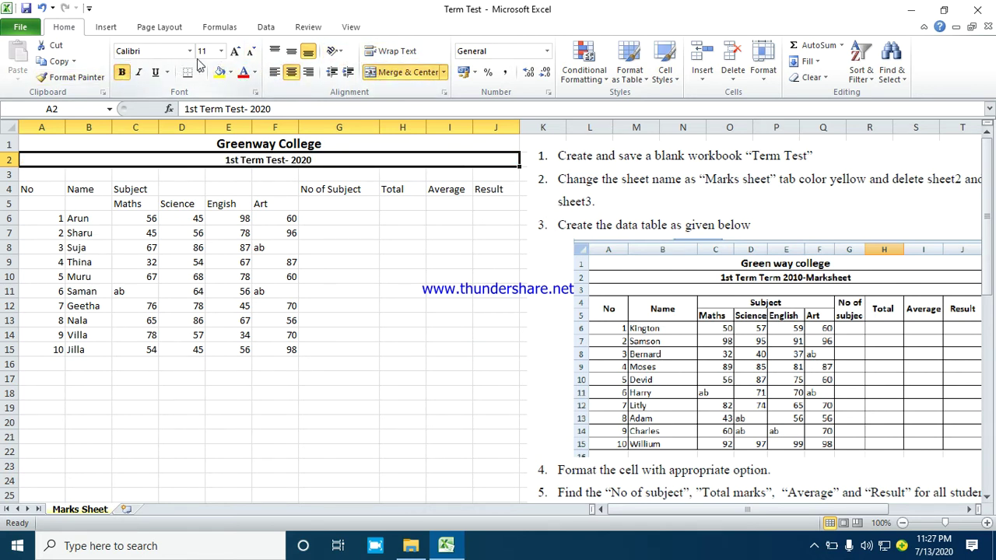
click(233, 52)
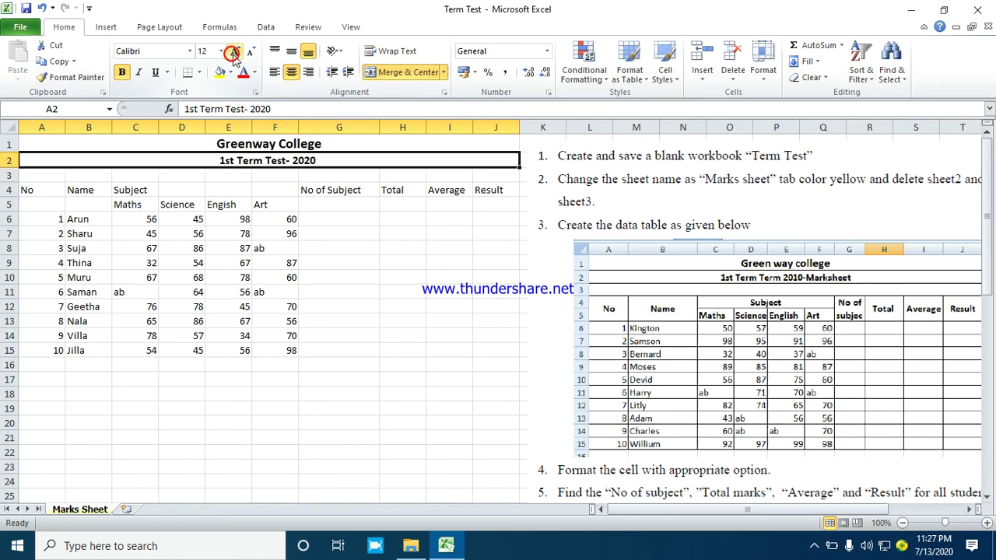
click(284, 280)
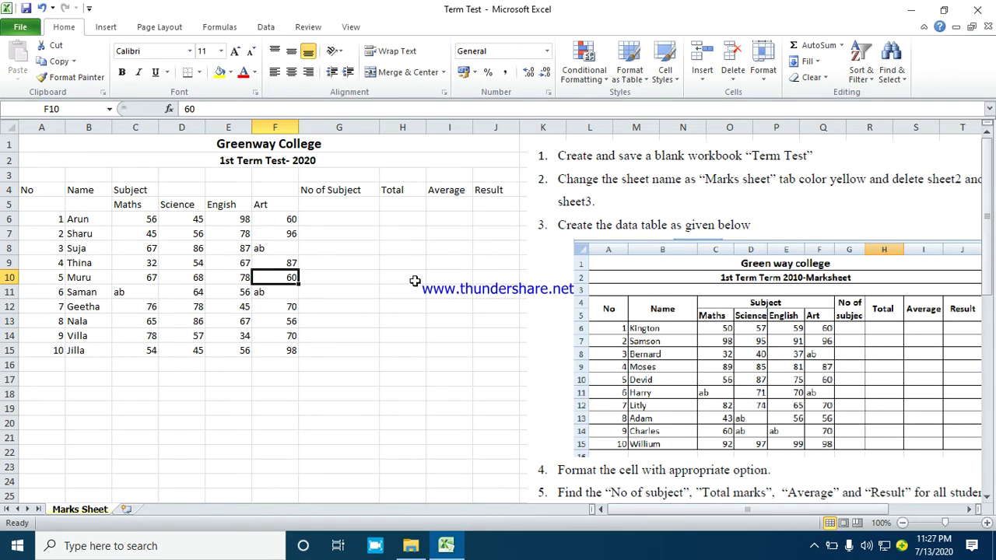
Merge and centre the Subject heading across C4:F4.
click(333, 274)
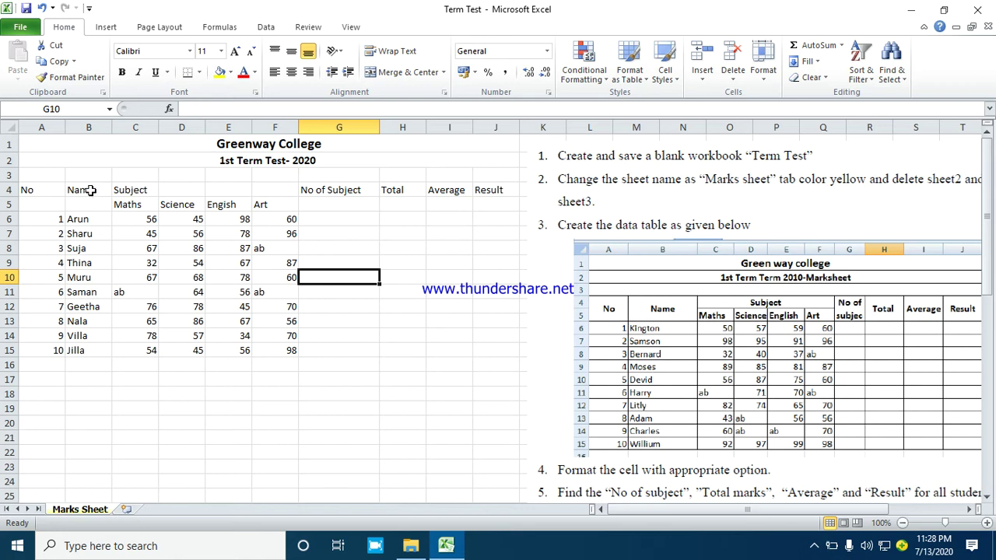
drag(128, 188, 261, 189)
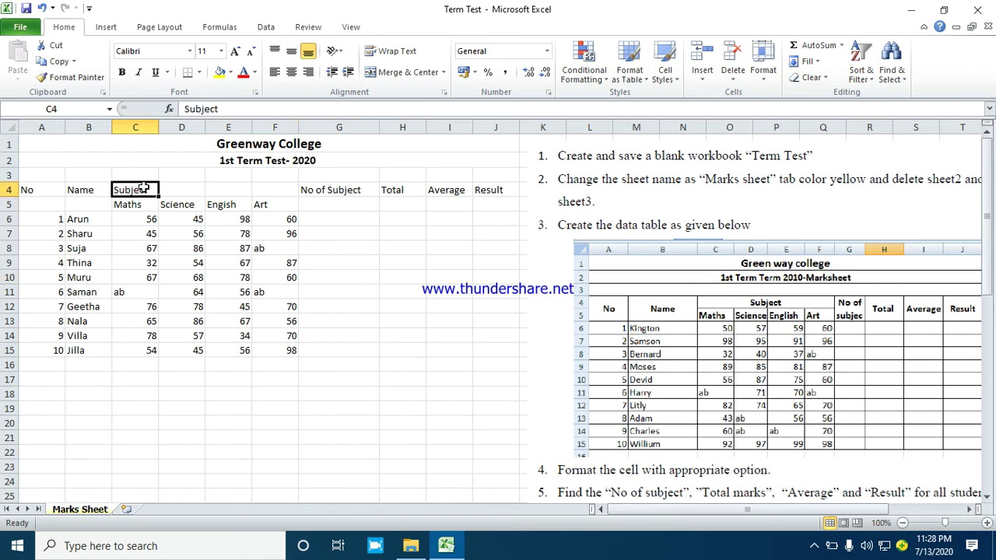
click(389, 72)
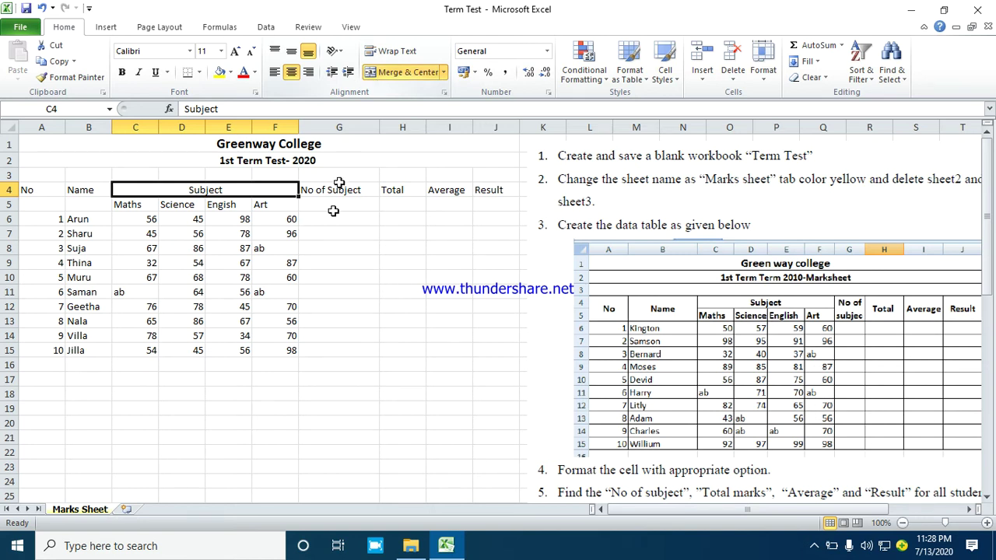
click(340, 248)
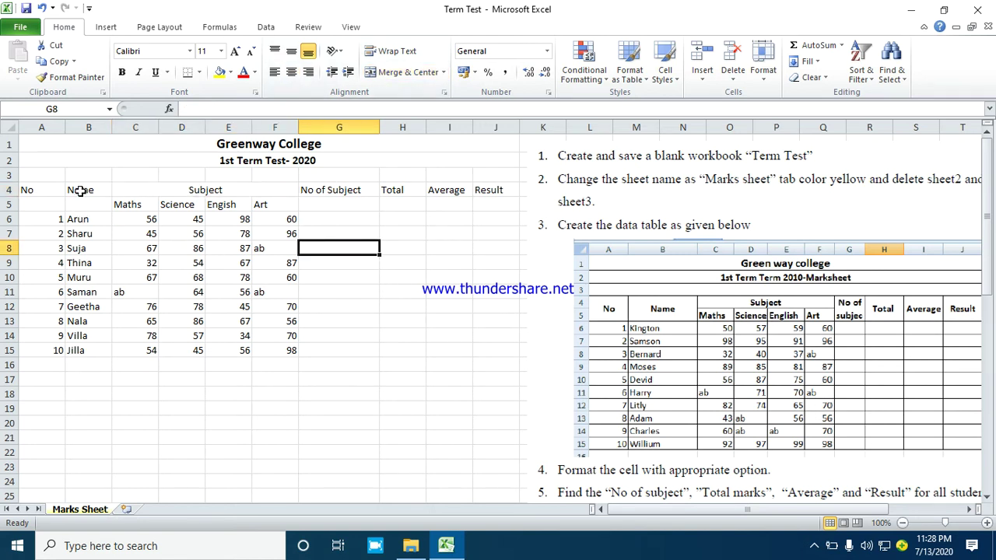
Merge and centre the Name, No and No of Subject headings across rows 4–5.
drag(87, 191, 90, 204)
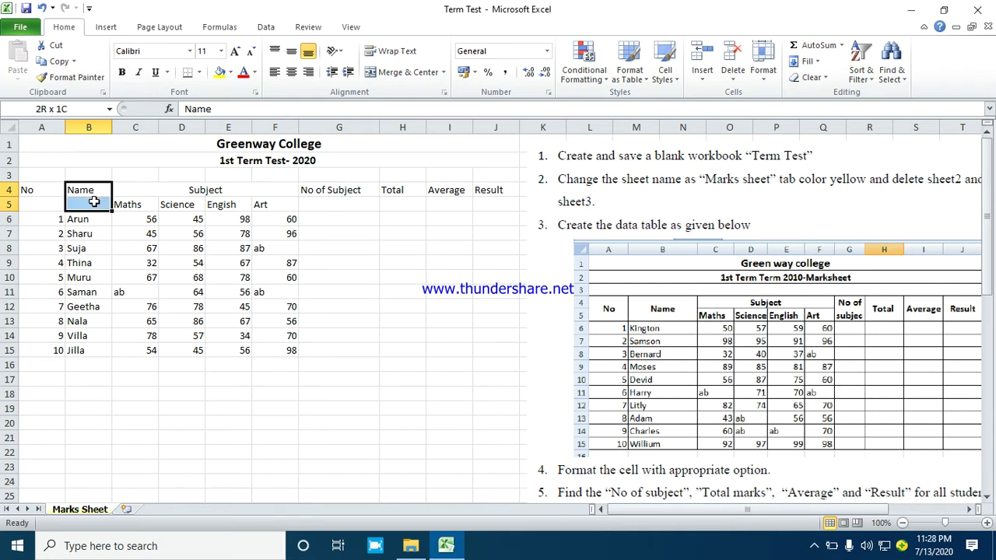
click(391, 81)
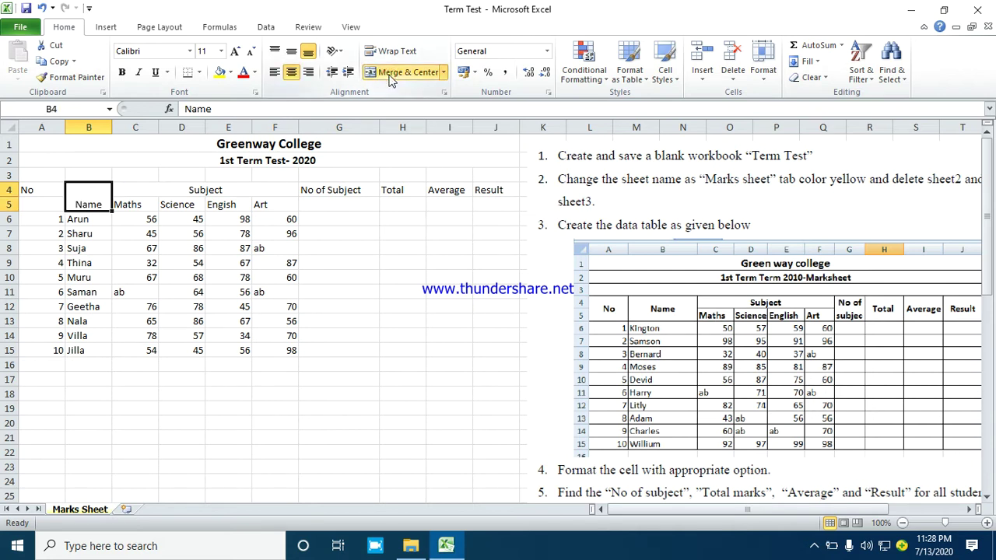
drag(38, 191, 40, 205)
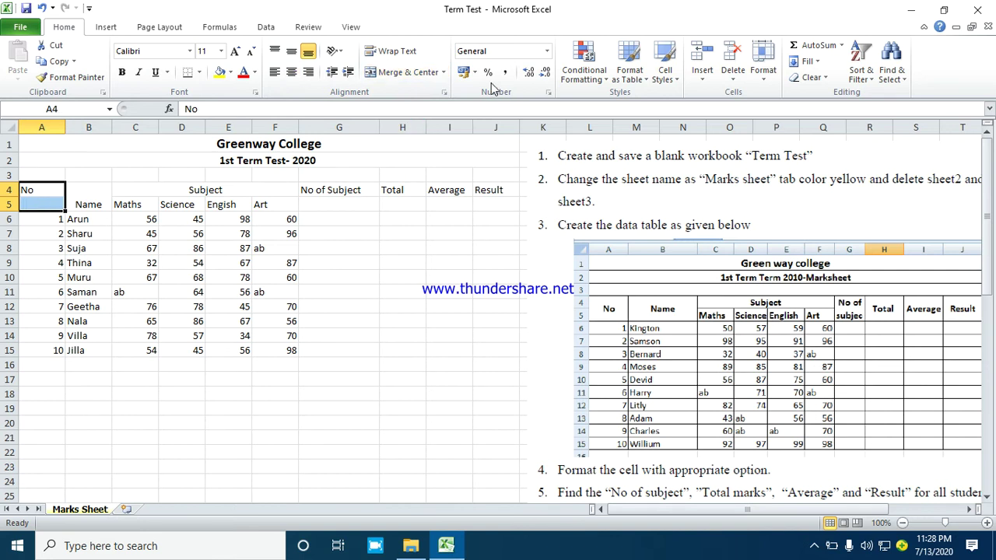
click(401, 72)
click(336, 233)
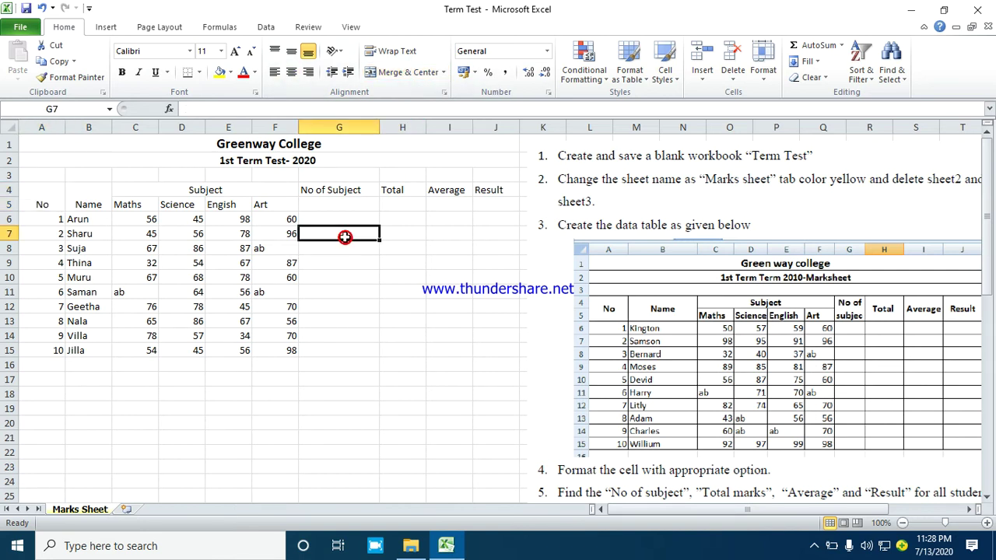
drag(340, 190, 340, 204)
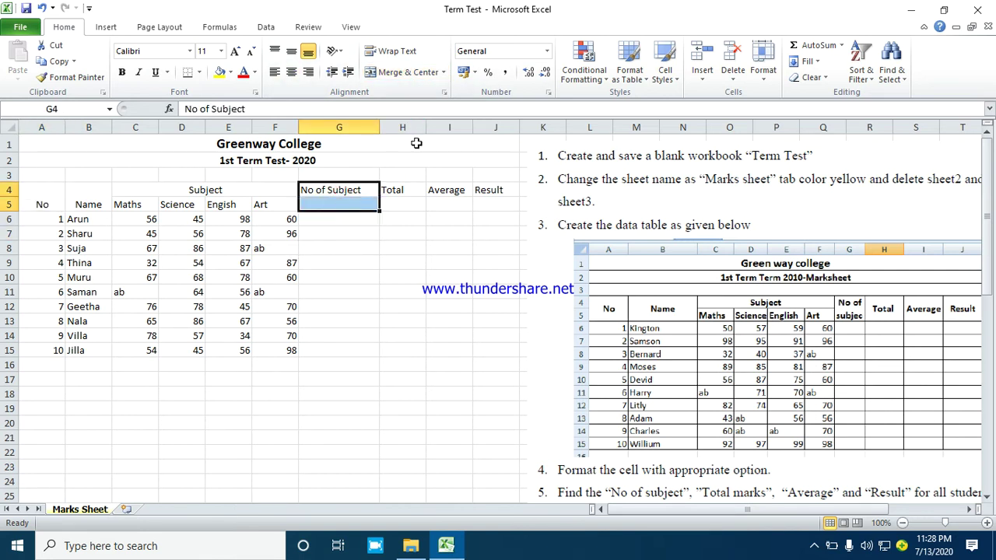
click(400, 72)
Merge and centre the Total, Average and Result headings across rows 4–5.
mouse_move(396, 190)
mouse_down()
mouse_move(397, 204)
mouse_move(488, 205)
mouse_up()
click(400, 72)
click(401, 73)
click(408, 74)
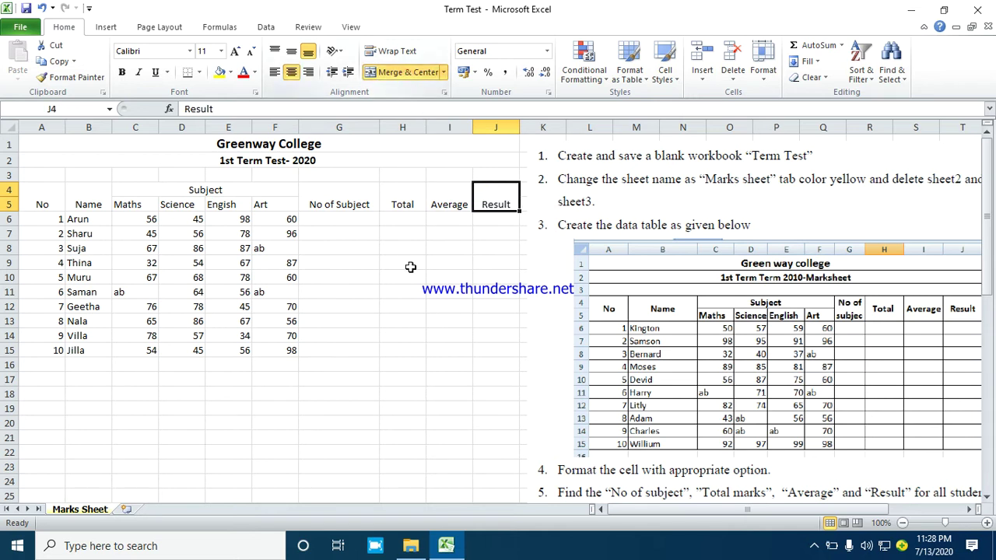
click(410, 249)
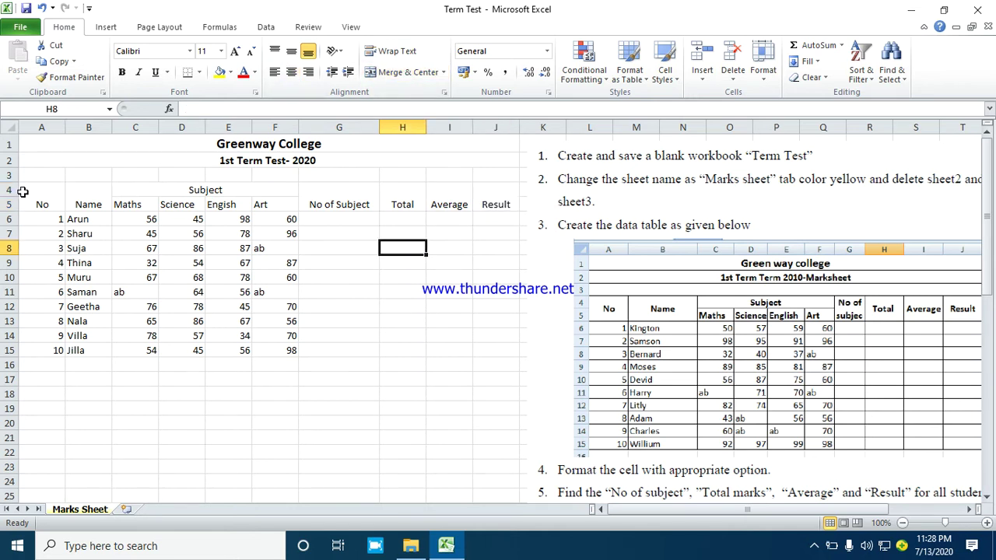
Make header rows A4:J5 middle-aligned and bold, with yellow text on a tan fill.
drag(23, 192, 496, 190)
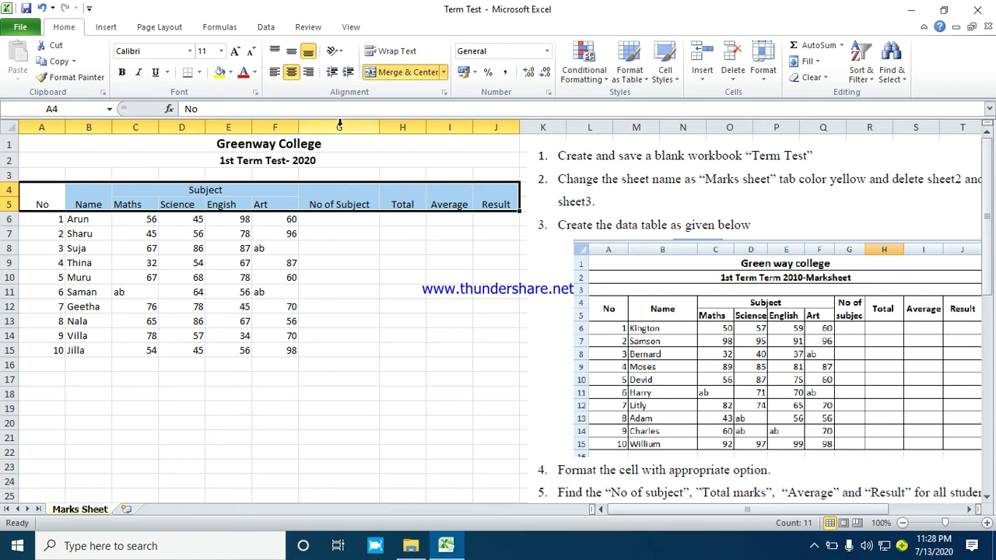
click(294, 52)
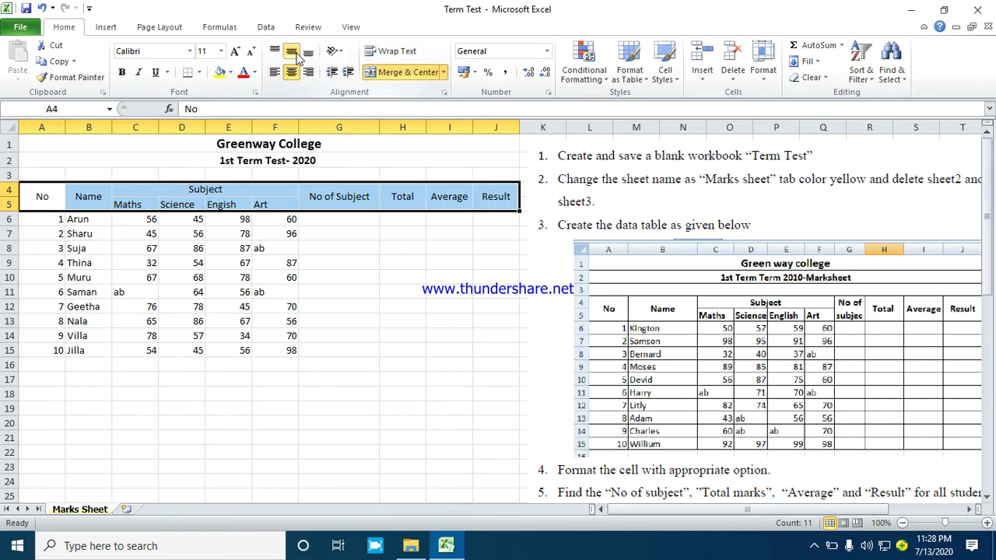
click(123, 75)
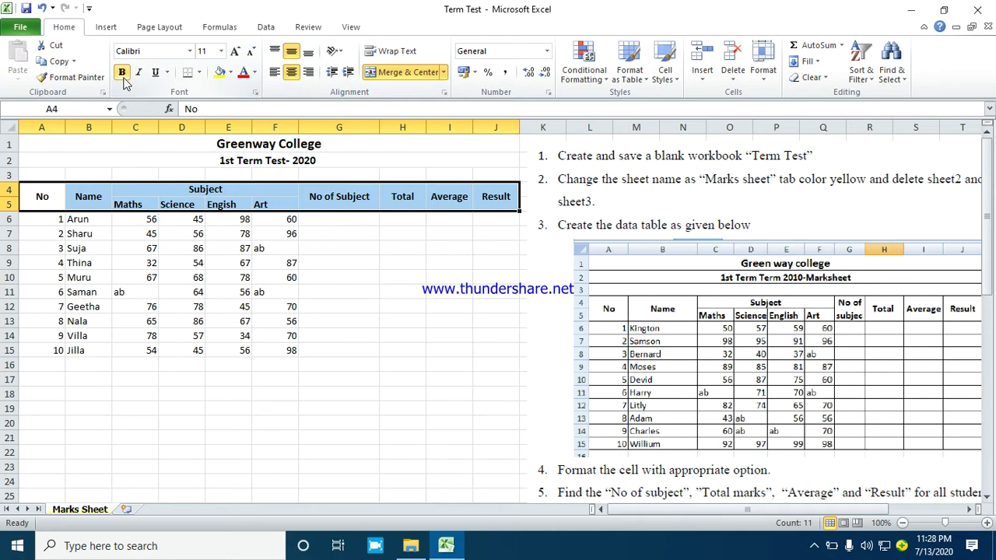
click(232, 72)
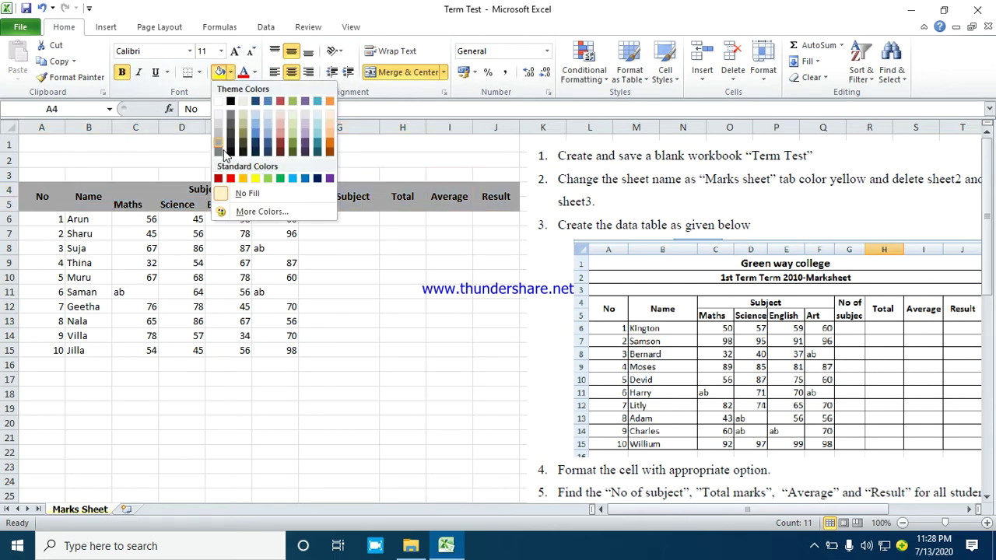
click(254, 119)
click(256, 78)
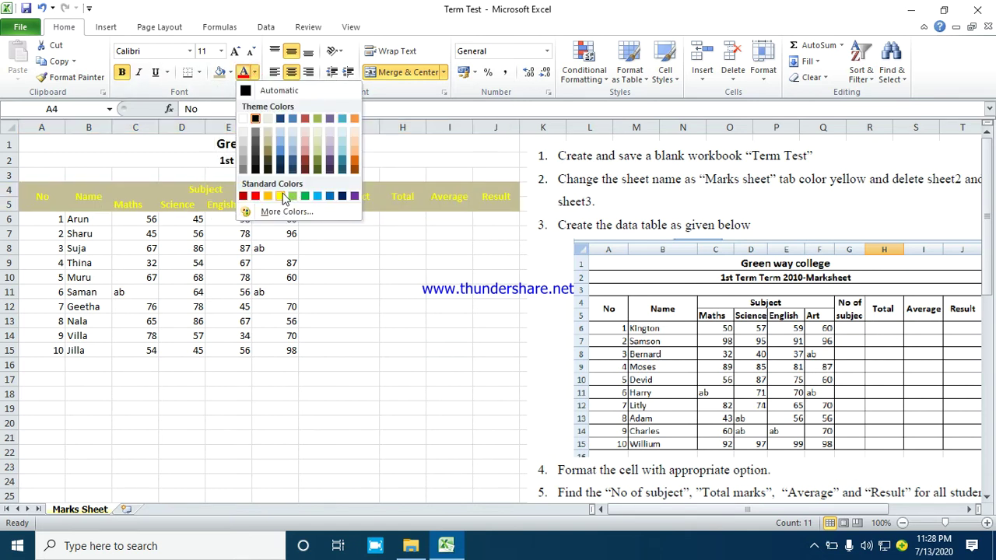
click(280, 196)
click(369, 334)
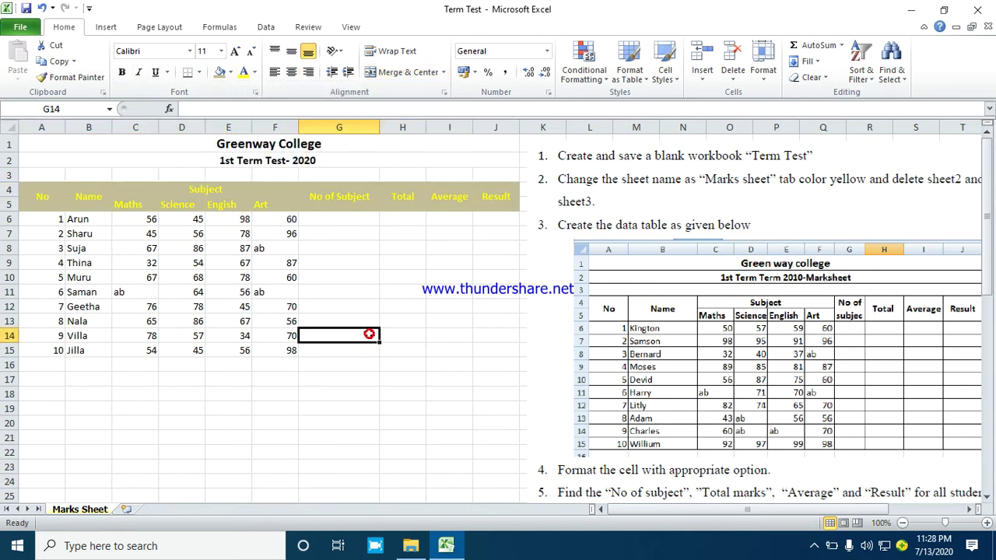
Apply All Borders to the whole marks table A4:J15.
drag(48, 196, 486, 353)
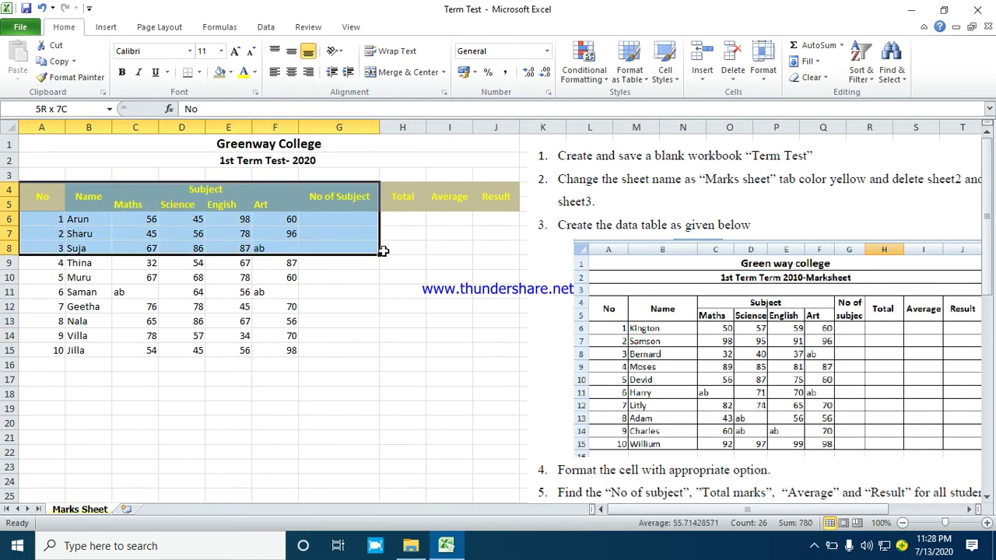
click(199, 72)
click(262, 189)
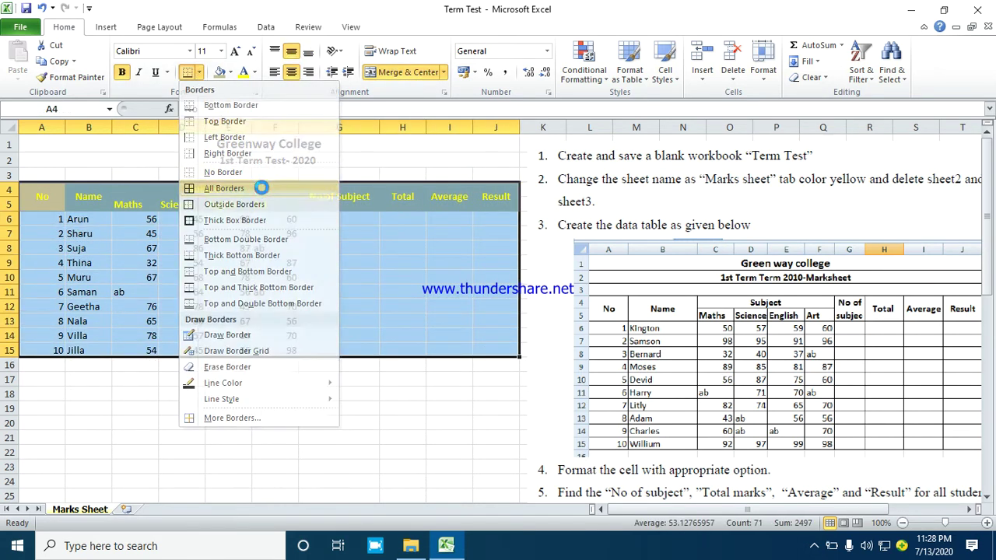
click(393, 246)
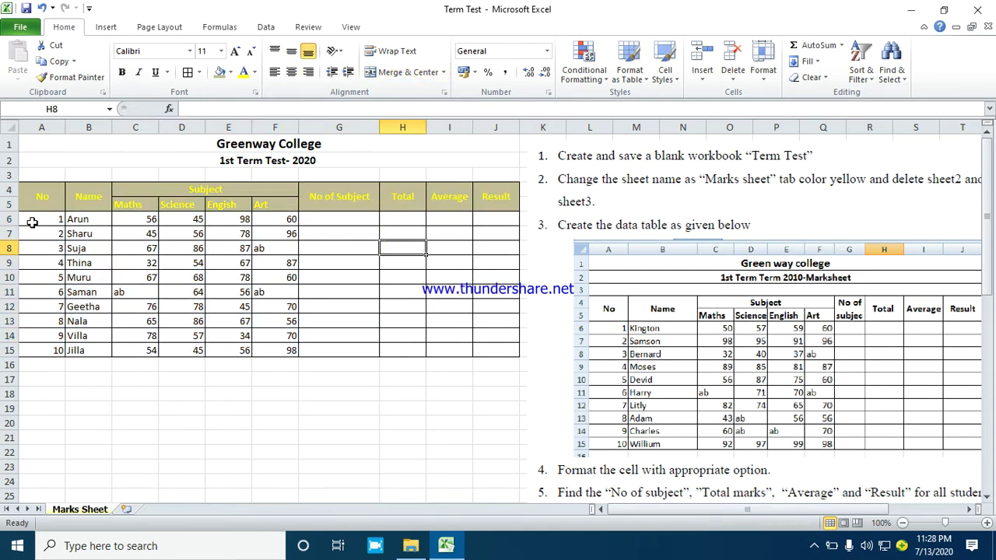
Give student rows 6 to 15 (A6:A15) a row height of 19.
drag(35, 218, 26, 343)
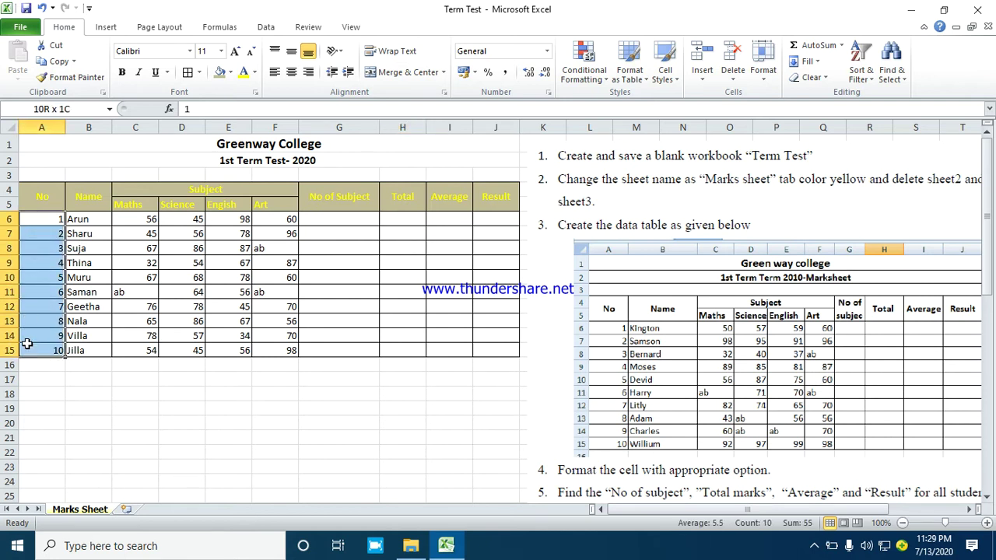
drag(37, 217, 48, 344)
click(765, 87)
click(799, 110)
text(19)
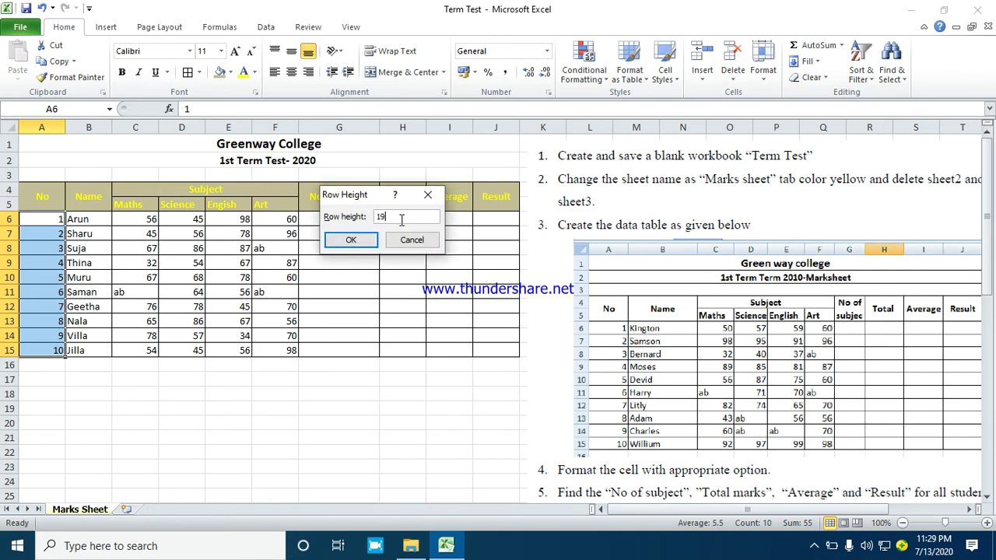
key(Return)
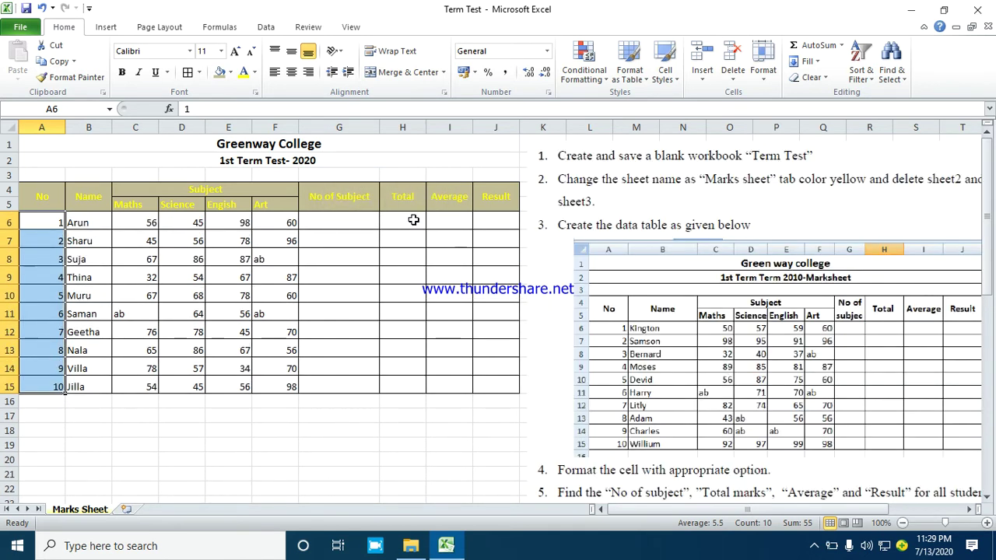
click(216, 277)
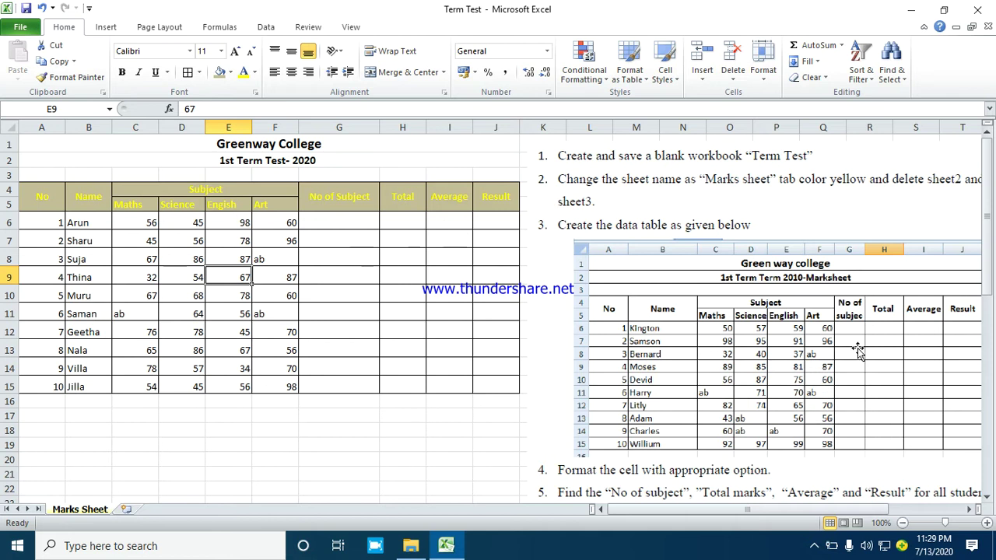
scroll(818, 362, down, 1)
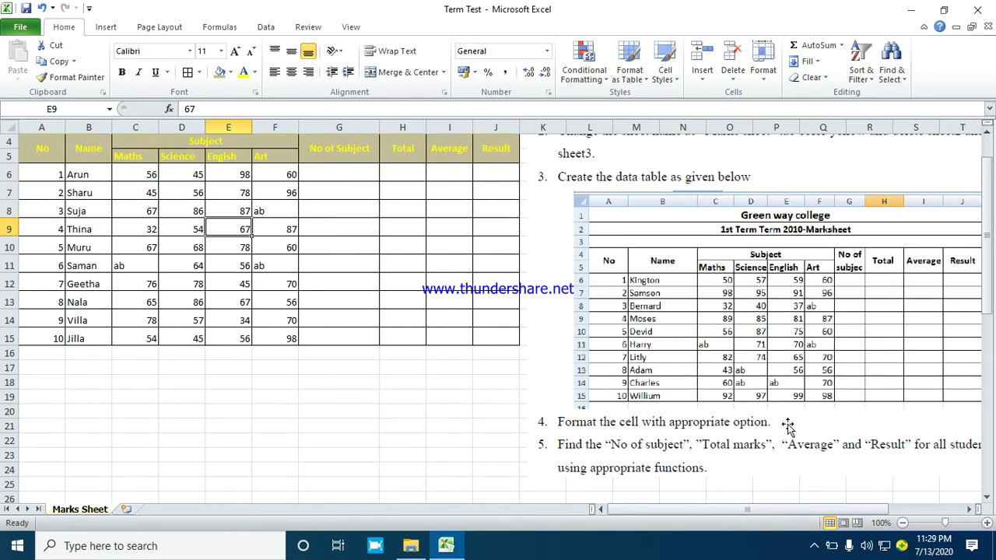
scroll(810, 419, up, 1)
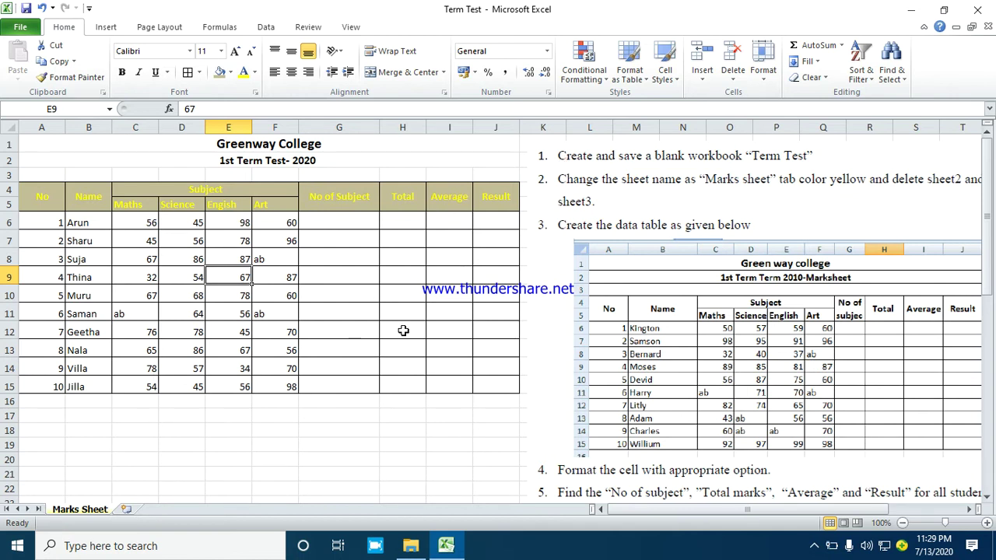
scroll(403, 331, down, 1)
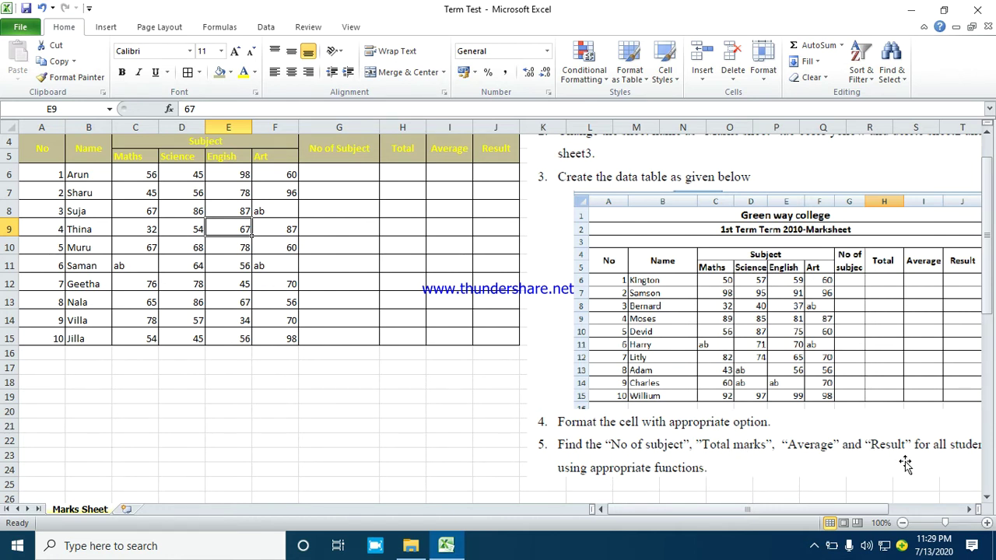
mouse_move(853, 511)
mouse_down()
mouse_move(886, 517)
mouse_move(831, 514)
mouse_up()
scroll(285, 248, up, 1)
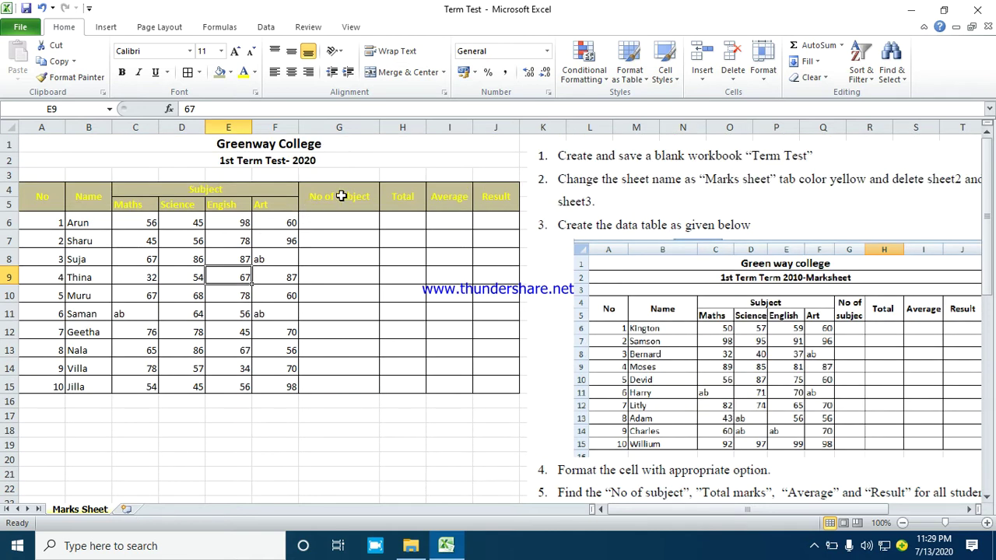
drag(340, 196, 356, 383)
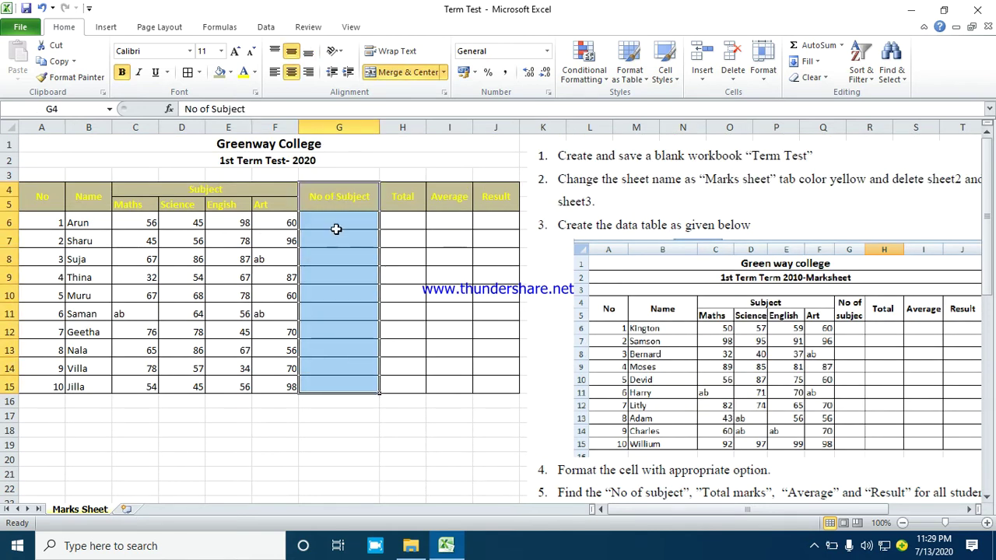
click(338, 225)
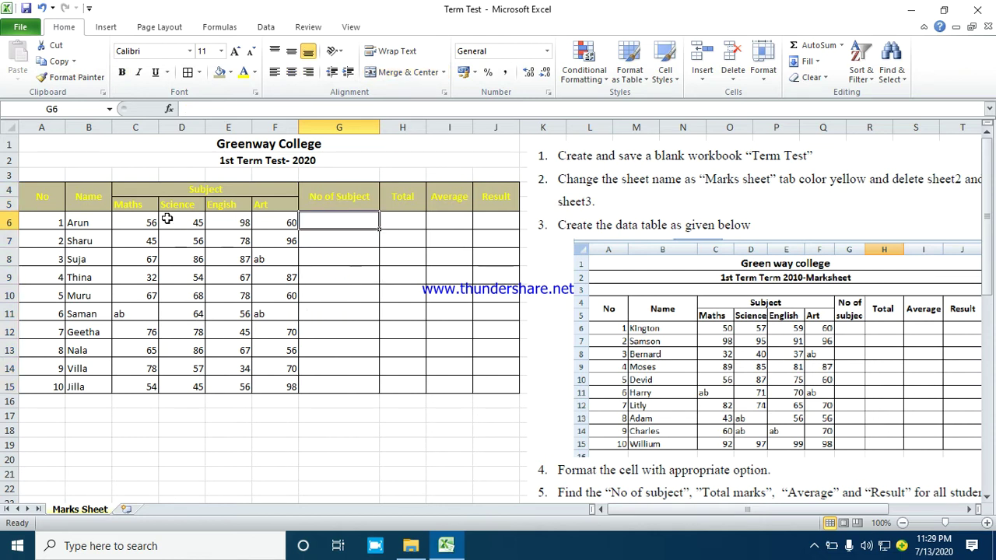
drag(145, 223, 281, 224)
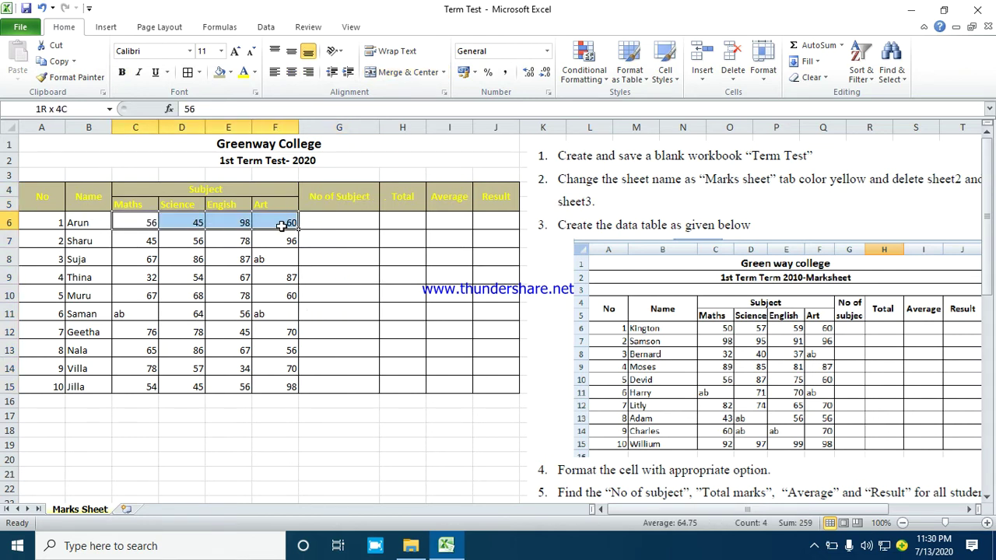
drag(128, 314, 275, 310)
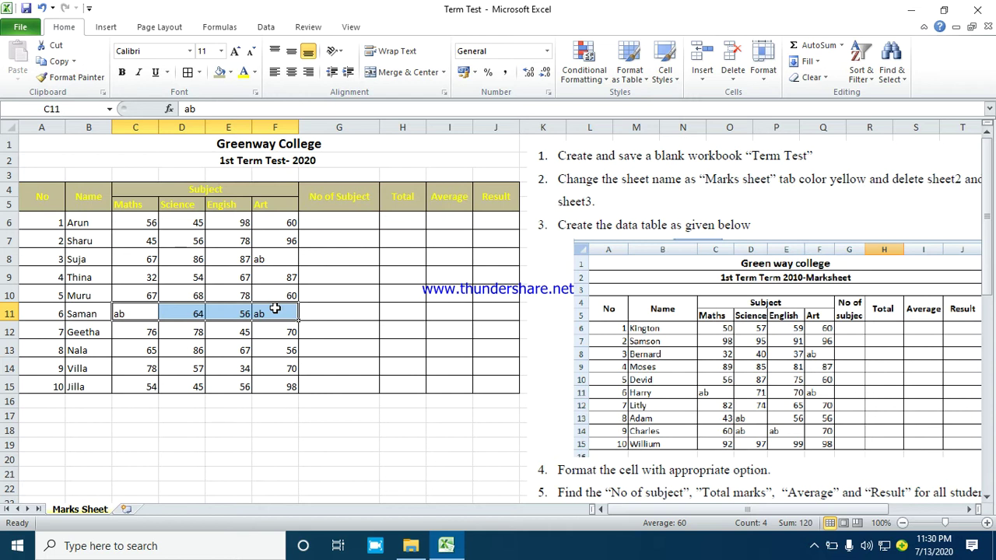
click(357, 223)
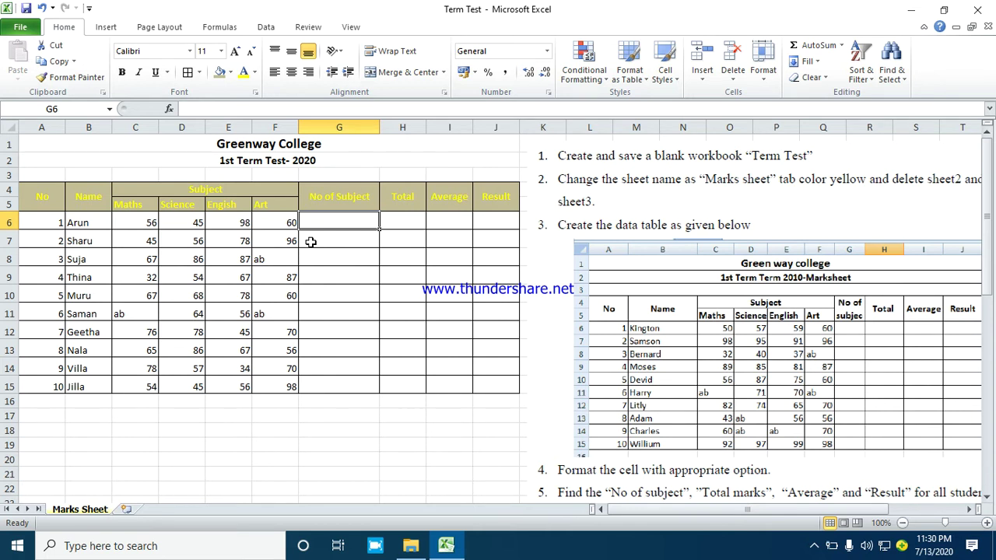
drag(146, 223, 332, 225)
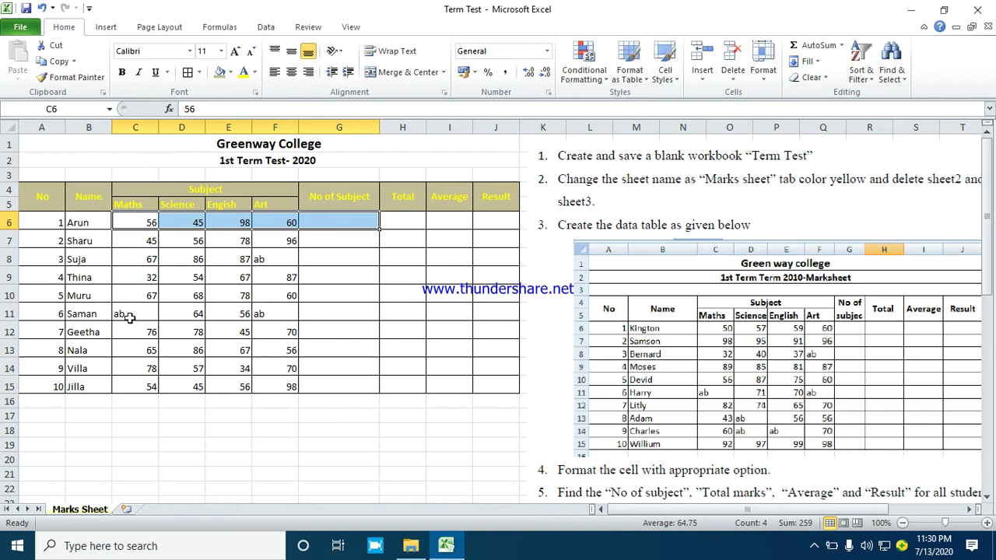
drag(130, 316, 363, 309)
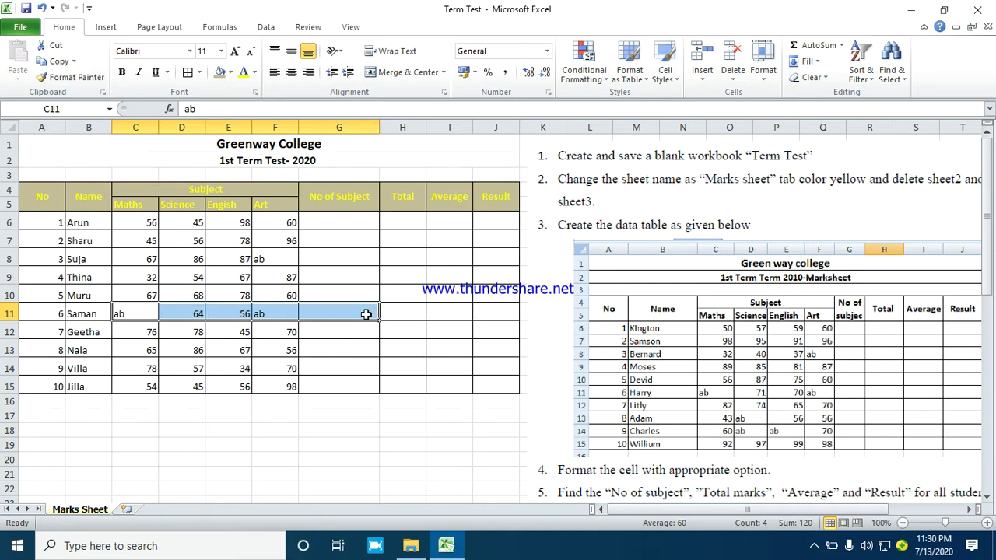
click(353, 269)
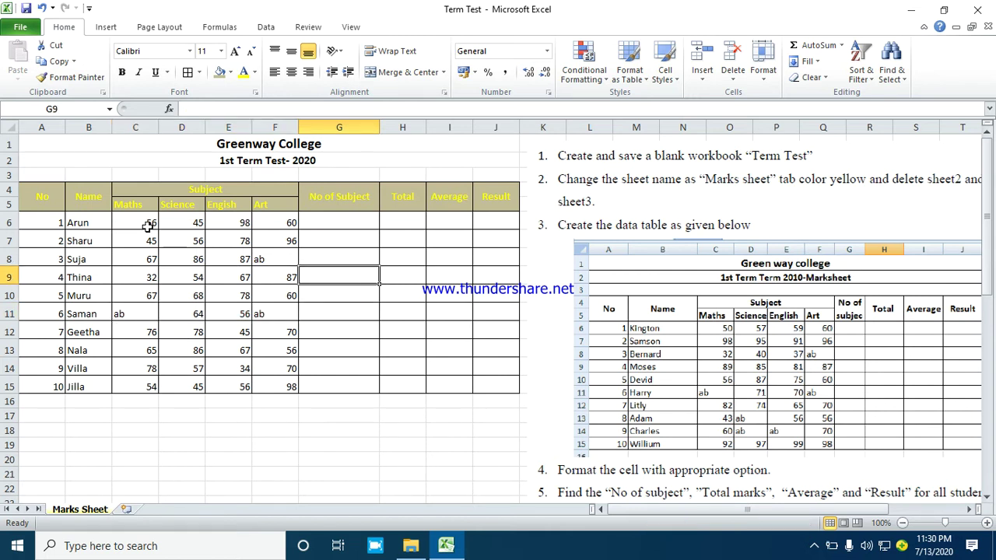
drag(146, 223, 271, 223)
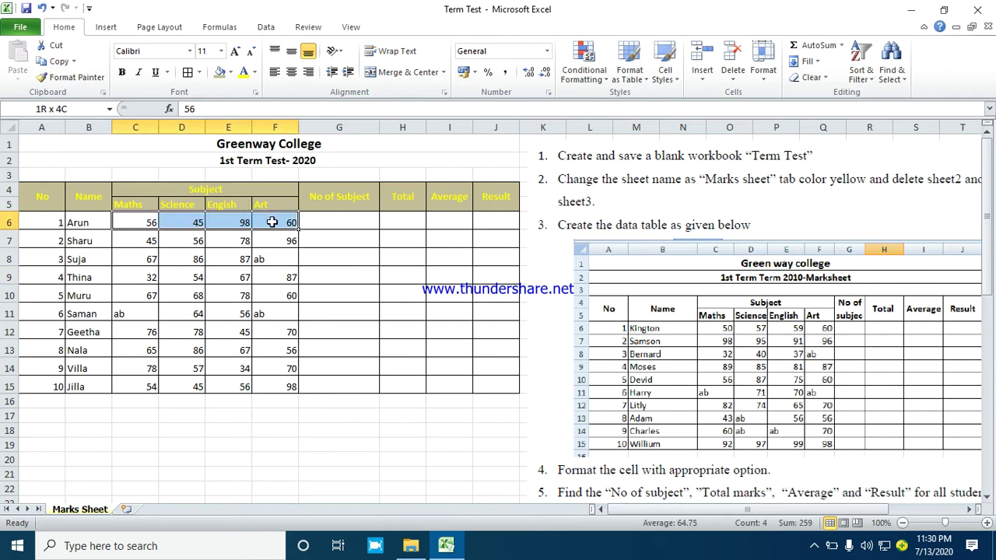
drag(140, 227, 156, 241)
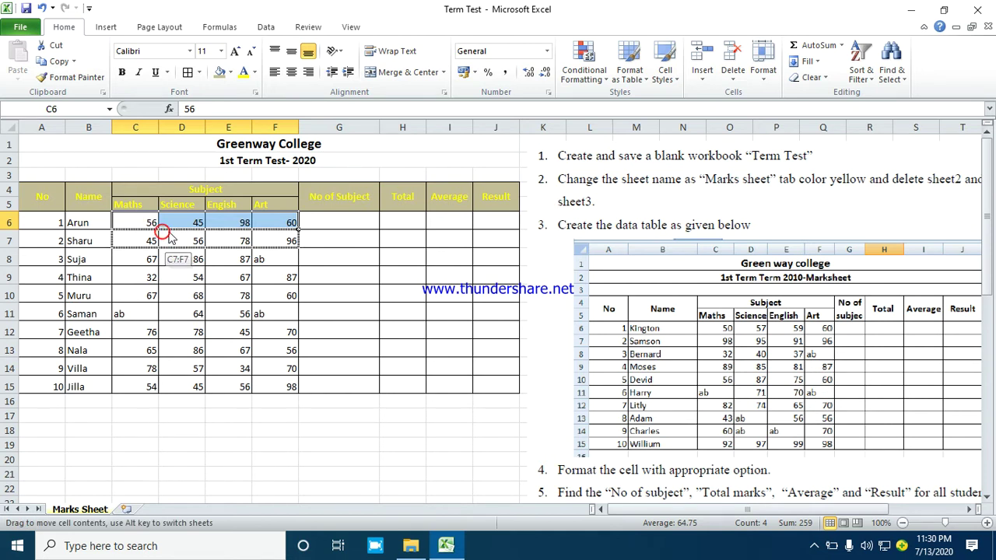
click(528, 310)
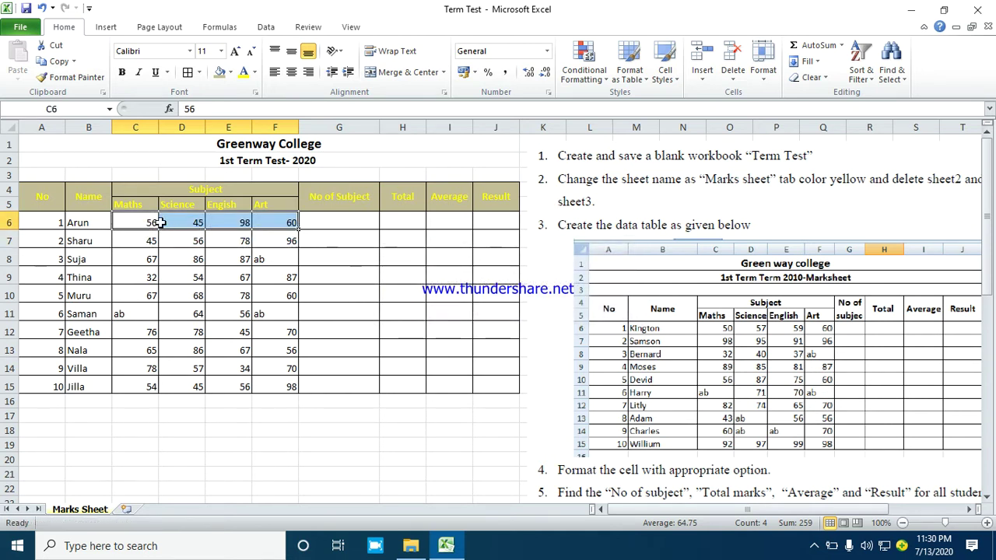
drag(147, 222, 327, 222)
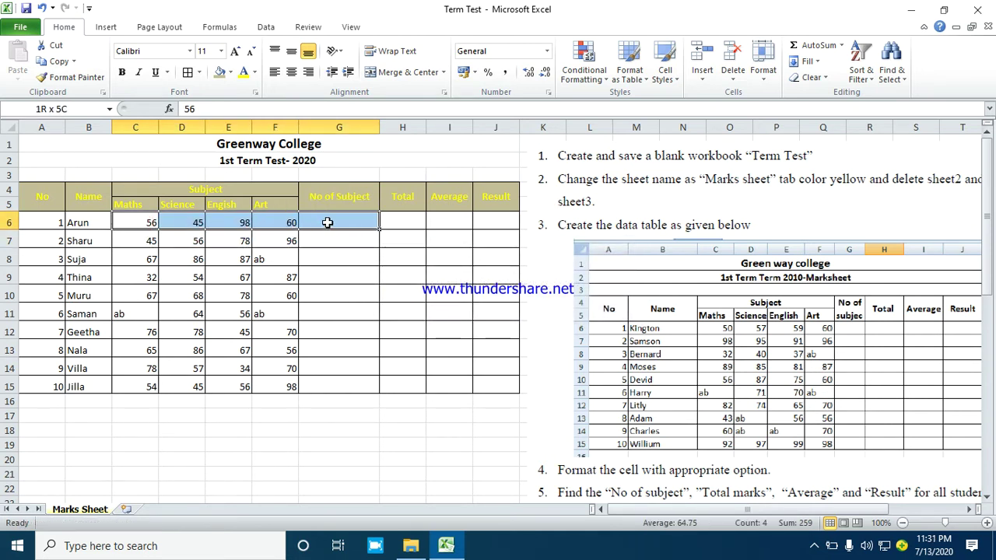
mouse_move(136, 315)
mouse_down()
mouse_move(280, 314)
mouse_move(169, 312)
mouse_move(270, 315)
mouse_up()
click(350, 315)
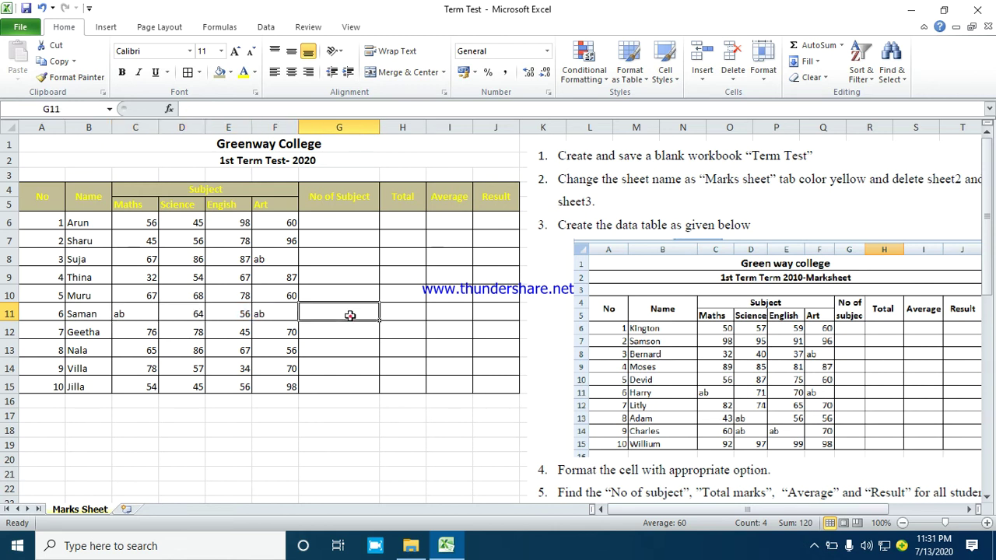
drag(127, 308, 285, 311)
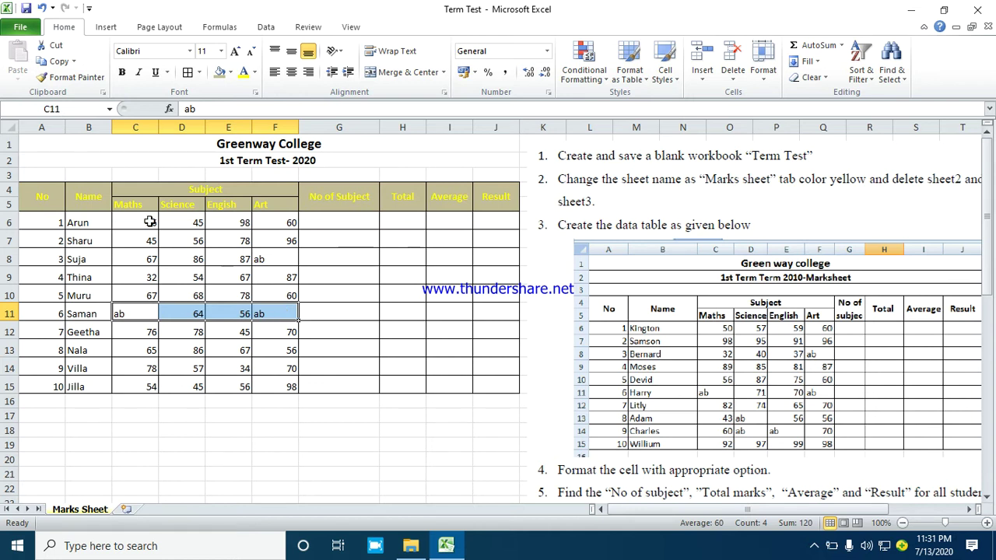
drag(150, 221, 294, 223)
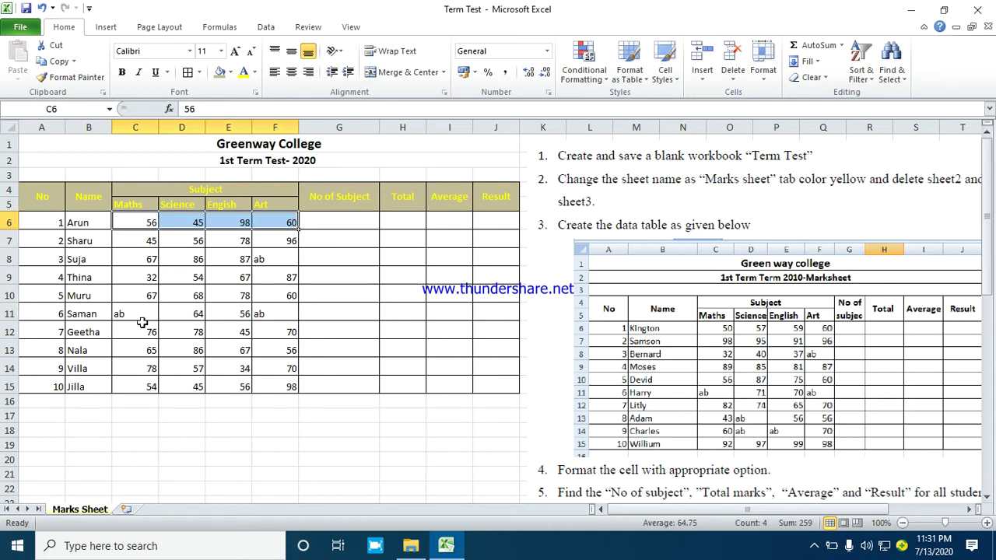
drag(136, 313, 294, 314)
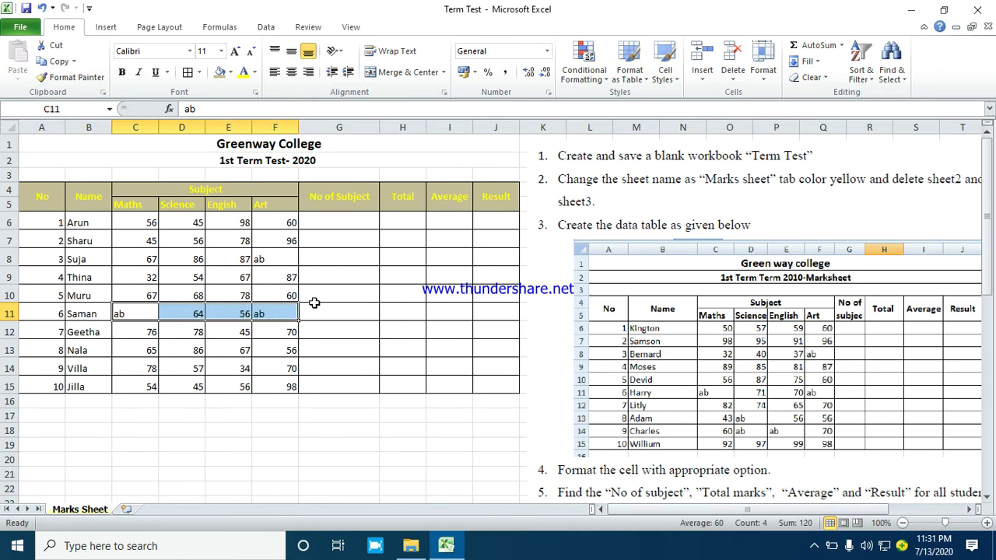
Enter =COUNT(C6:F6) in G6 to count Arun's numeric marks.
click(352, 224)
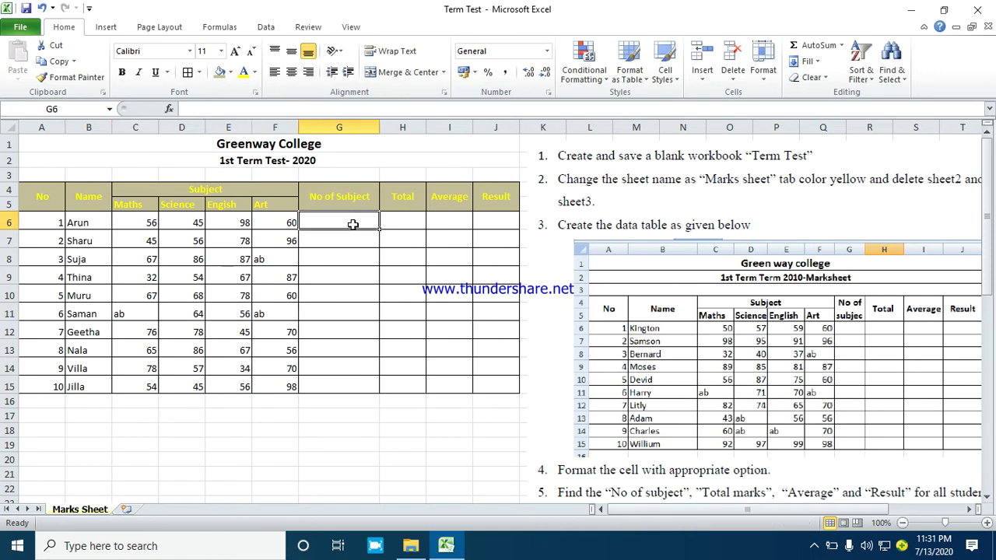
text(=)
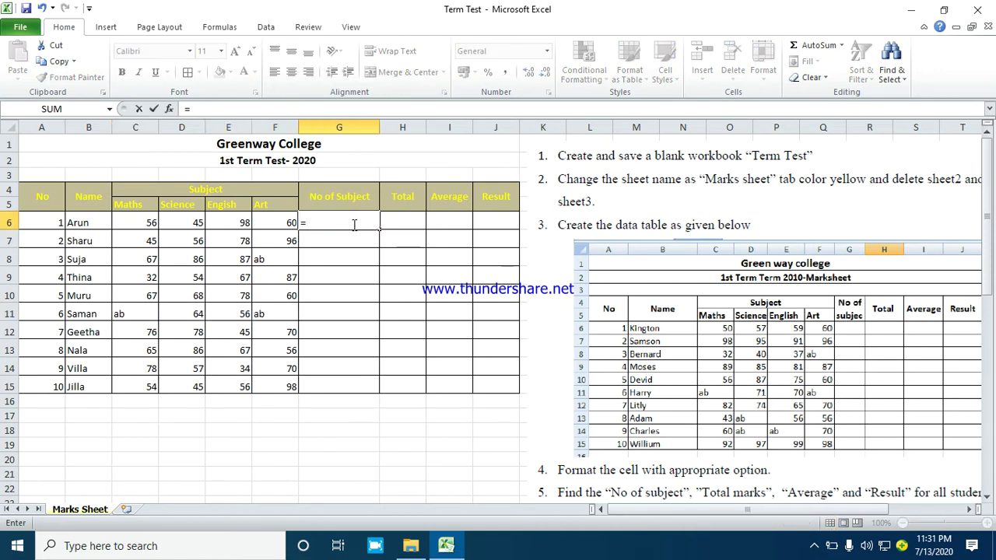
text(count)
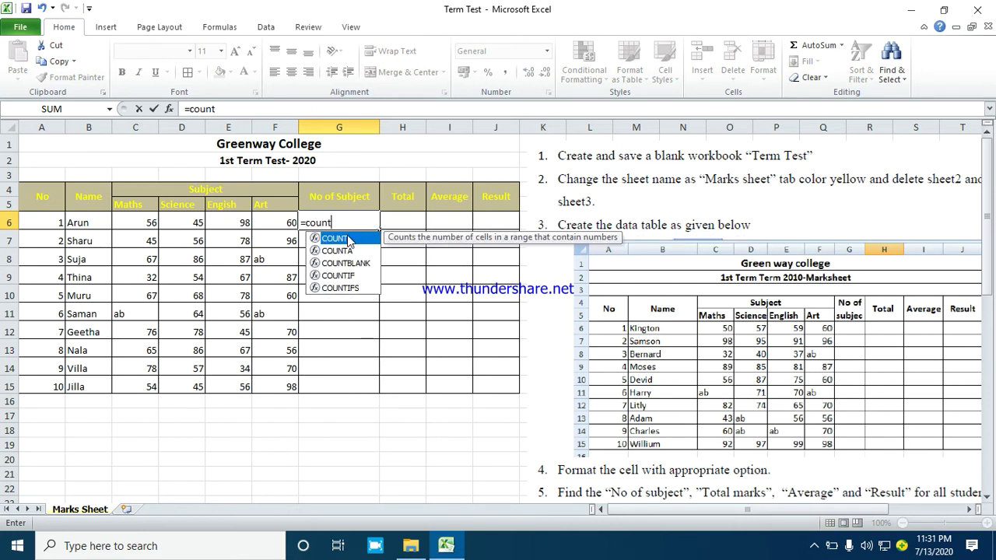
double_click(342, 239)
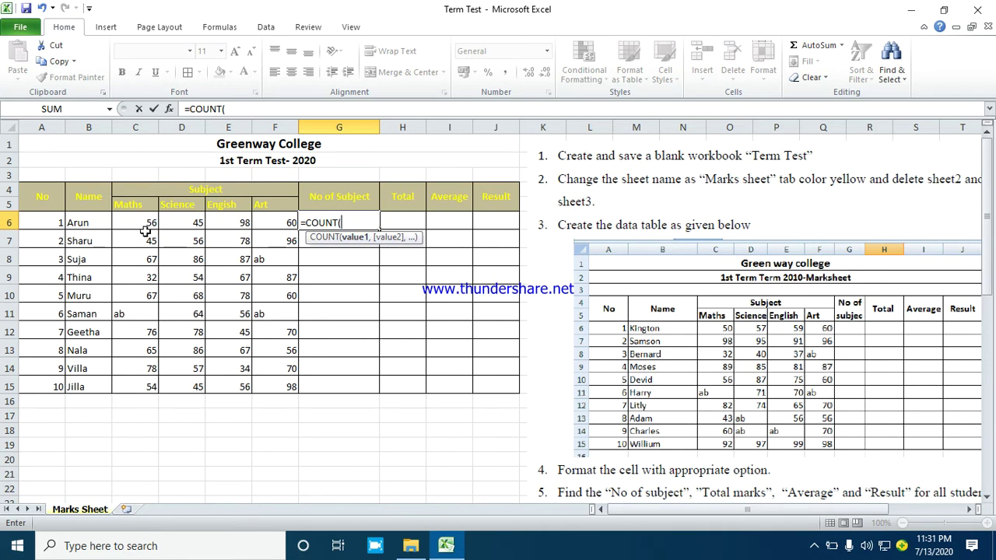
drag(135, 223, 259, 223)
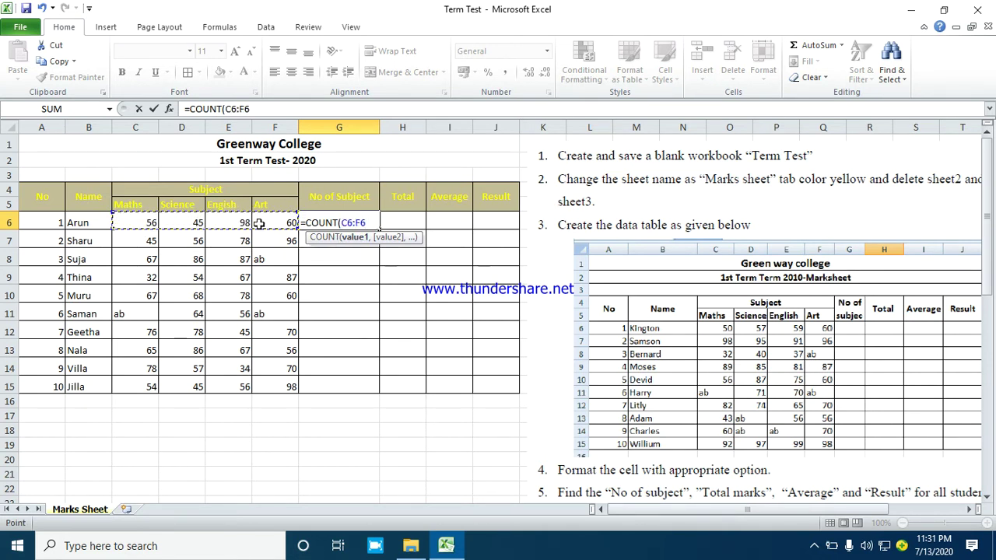
text())
key(Return)
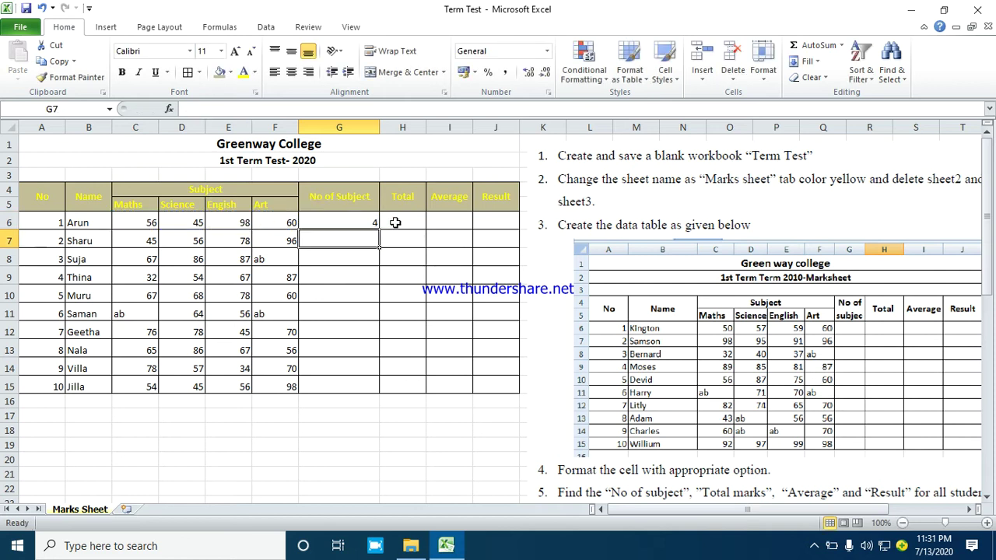
Fill the COUNT formula down to G15 and narrow column G.
click(371, 222)
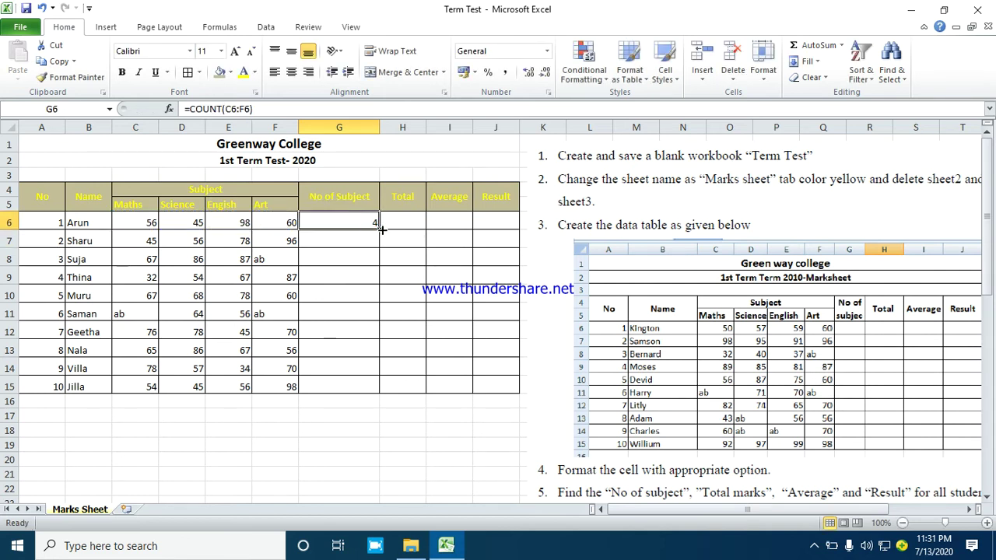
drag(379, 231, 374, 394)
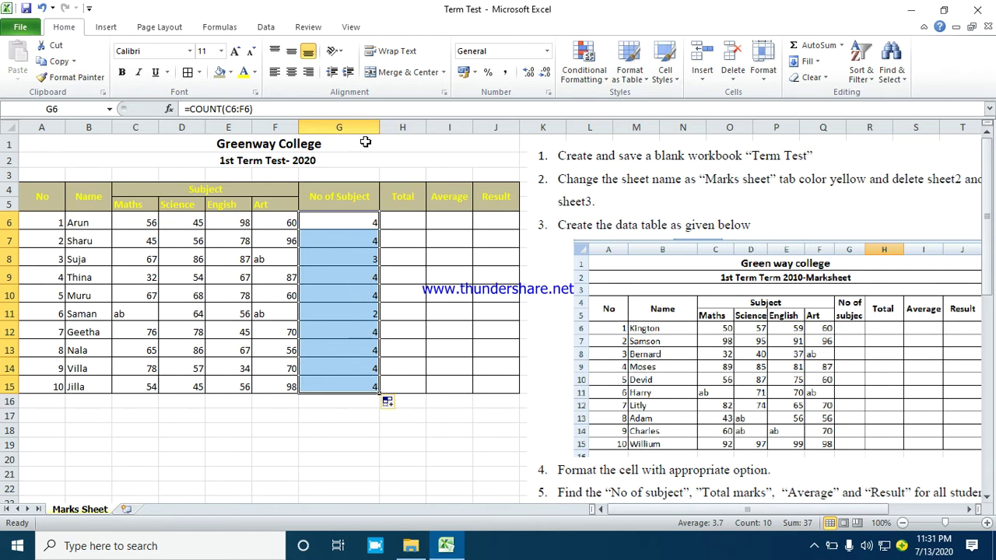
mouse_move(380, 127)
mouse_down()
mouse_move(363, 127)
mouse_move(372, 127)
mouse_up()
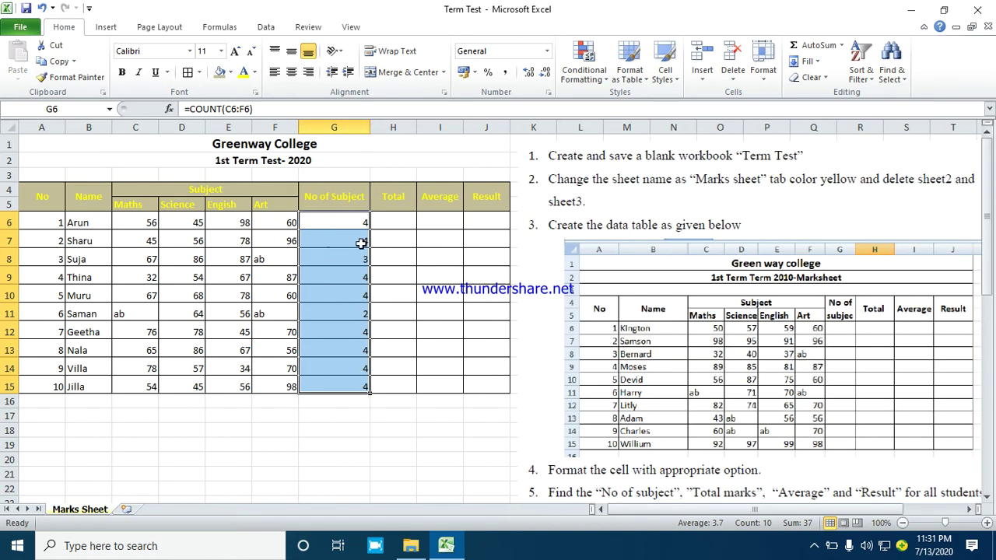
click(389, 221)
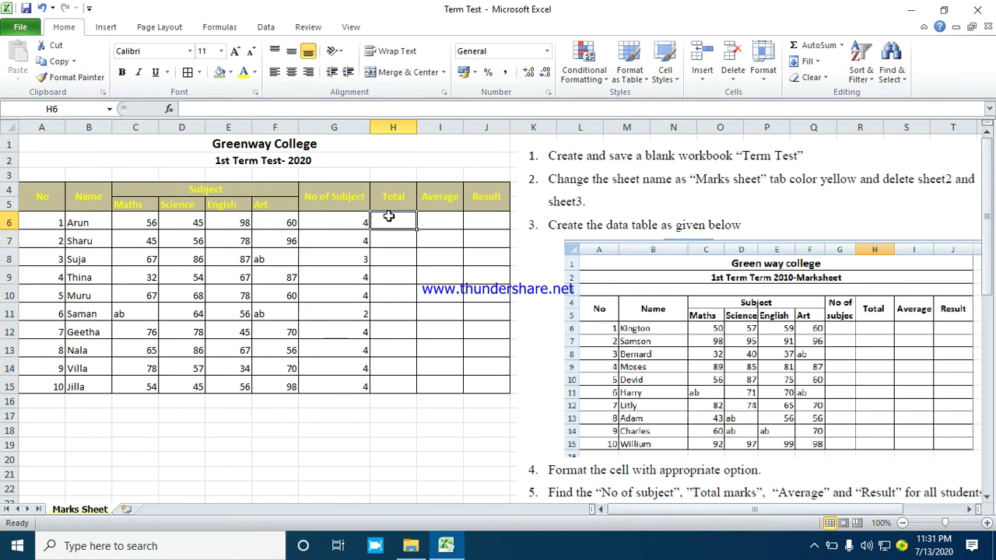
Enter =SUM(C6:F6) in H6 so the first student's total reads 259.
drag(136, 224, 277, 220)
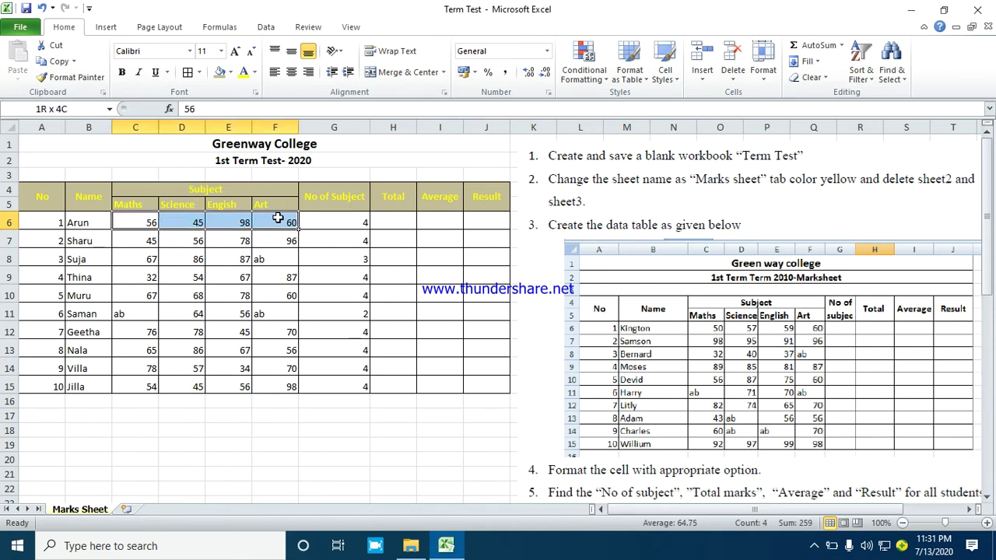
click(392, 222)
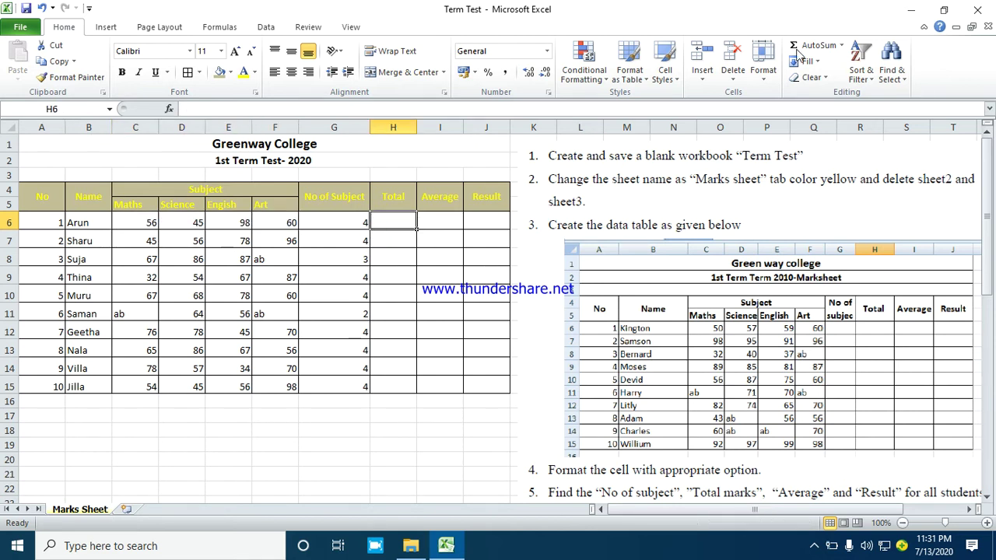
click(841, 45)
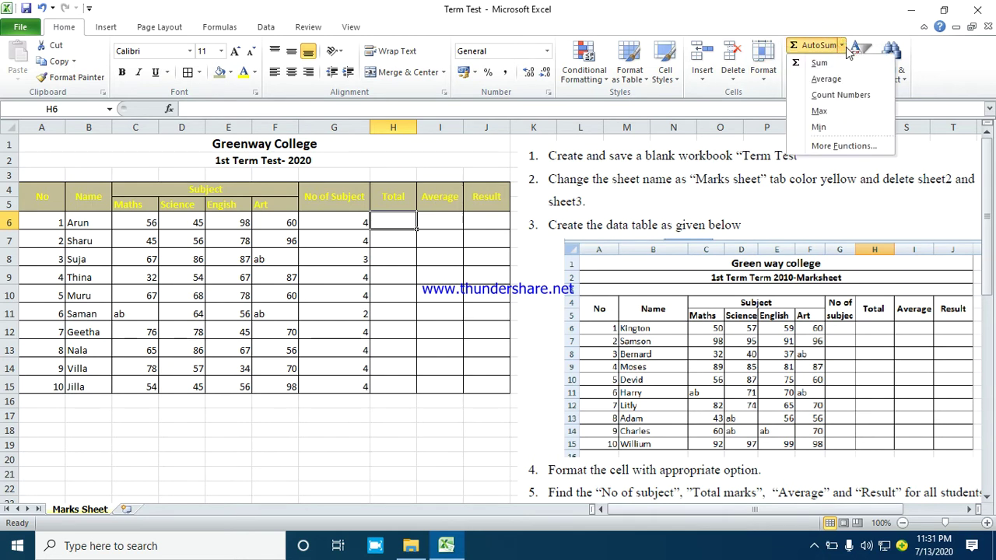
click(819, 62)
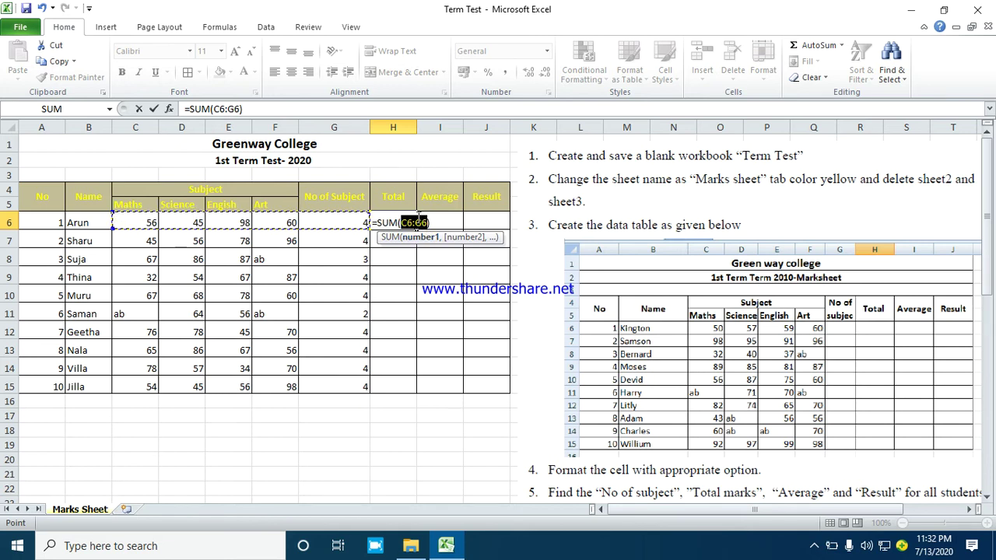
key(BackSpace)
click(132, 218)
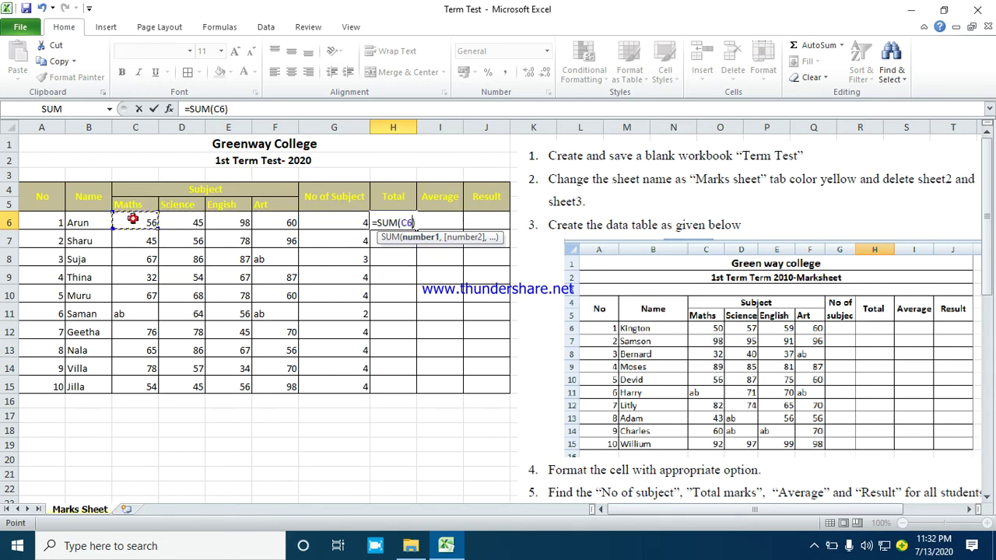
drag(157, 221, 278, 223)
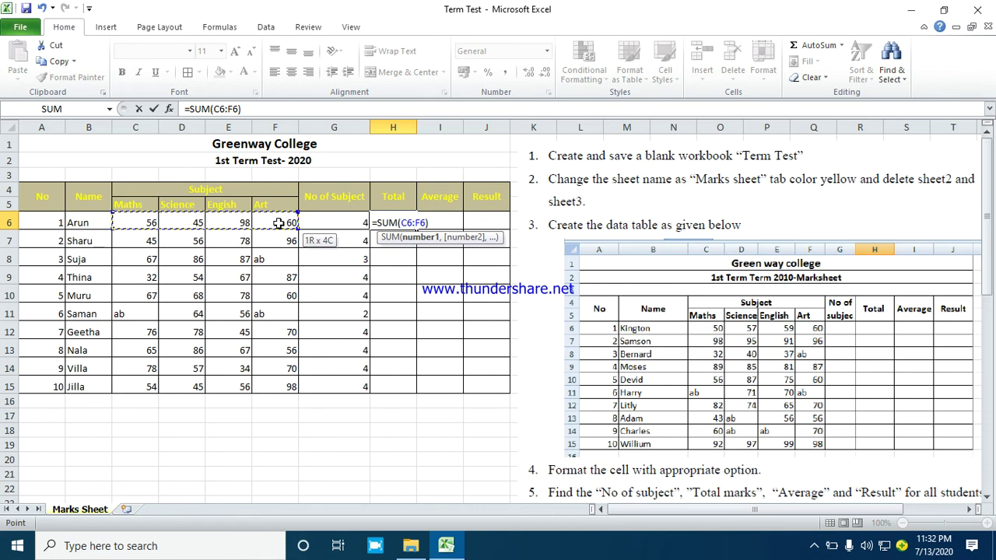
key(Return)
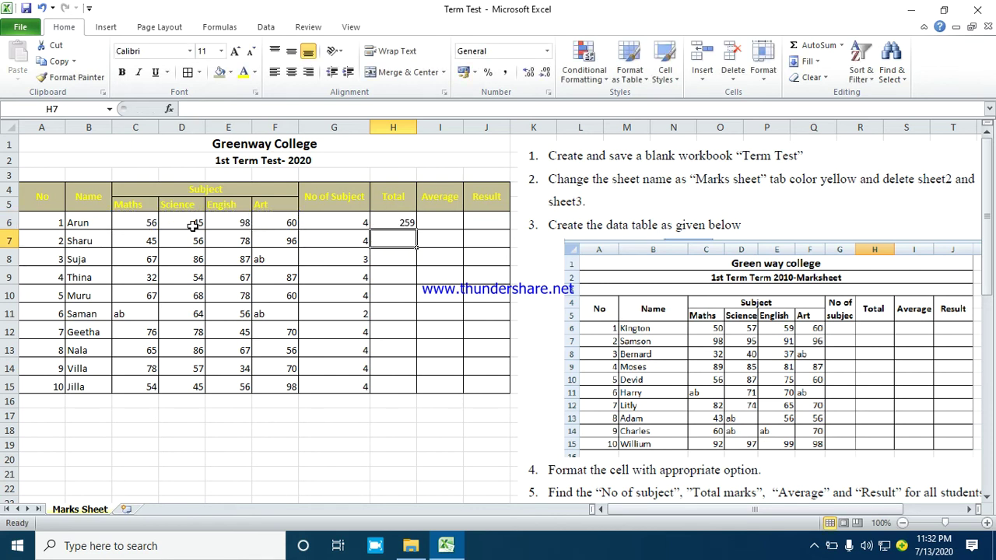
Fill the H6 total formula down through H15.
click(393, 222)
drag(417, 231, 397, 393)
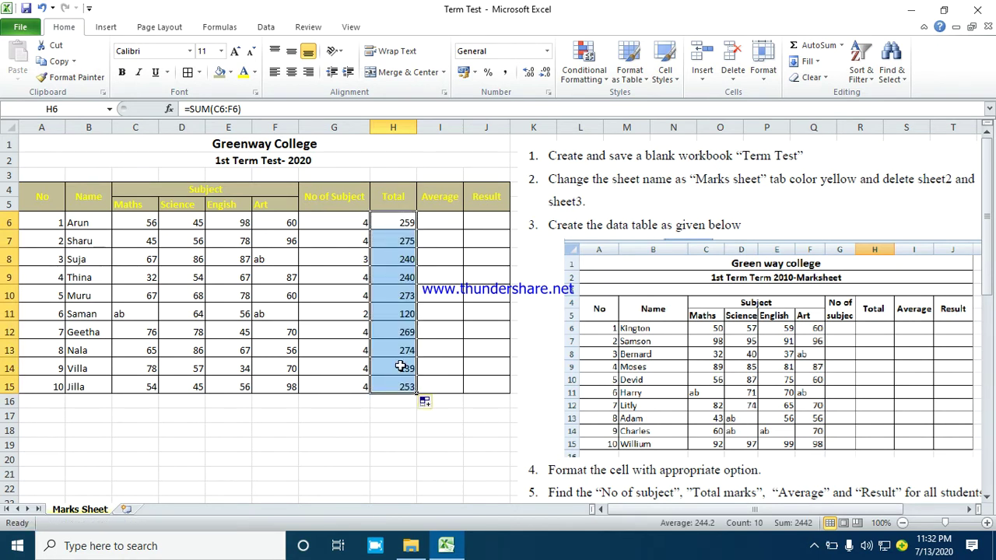
click(449, 220)
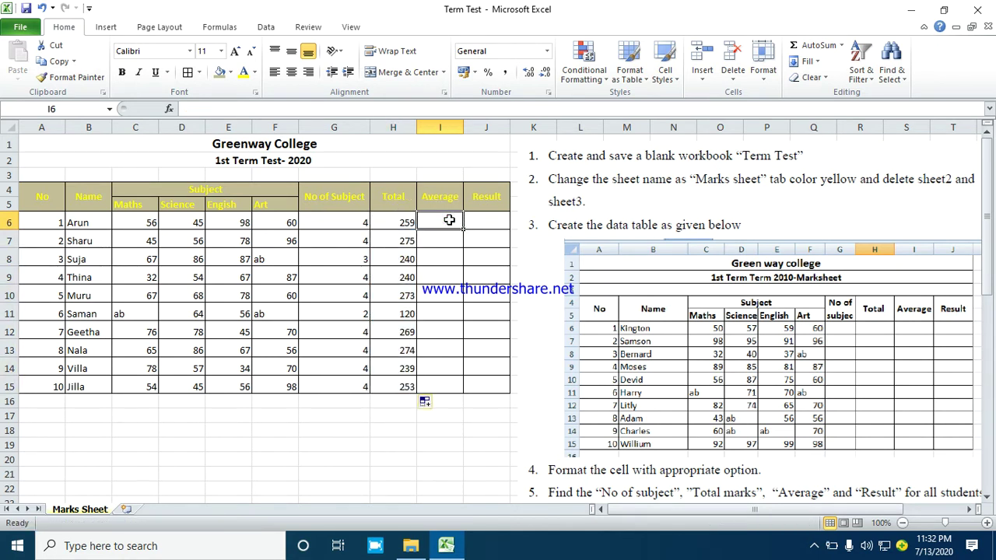
Enter =AVERAGE(C6:F6) in I6 and fill it down to I15.
click(841, 45)
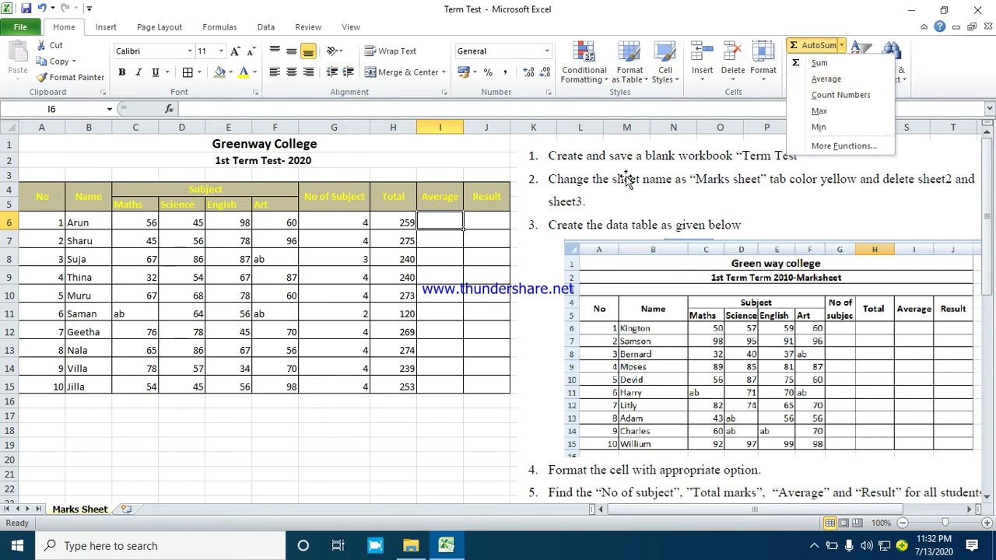
click(852, 80)
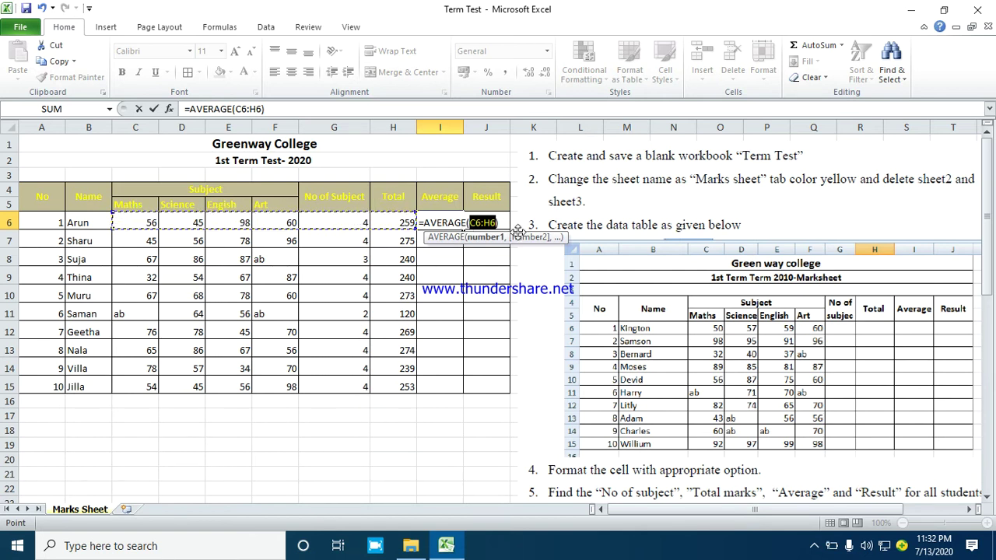
key(BackSpace)
drag(140, 223, 280, 224)
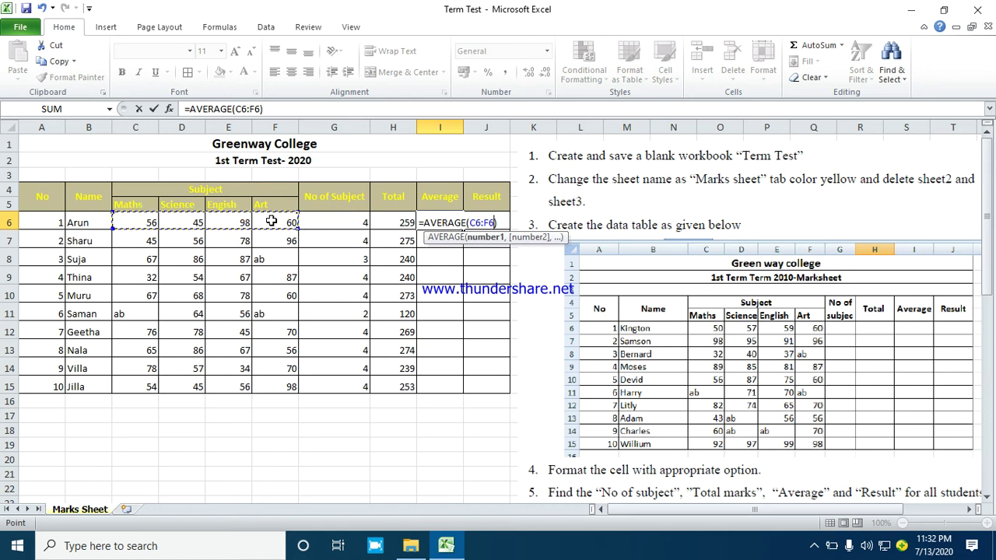
key(Return)
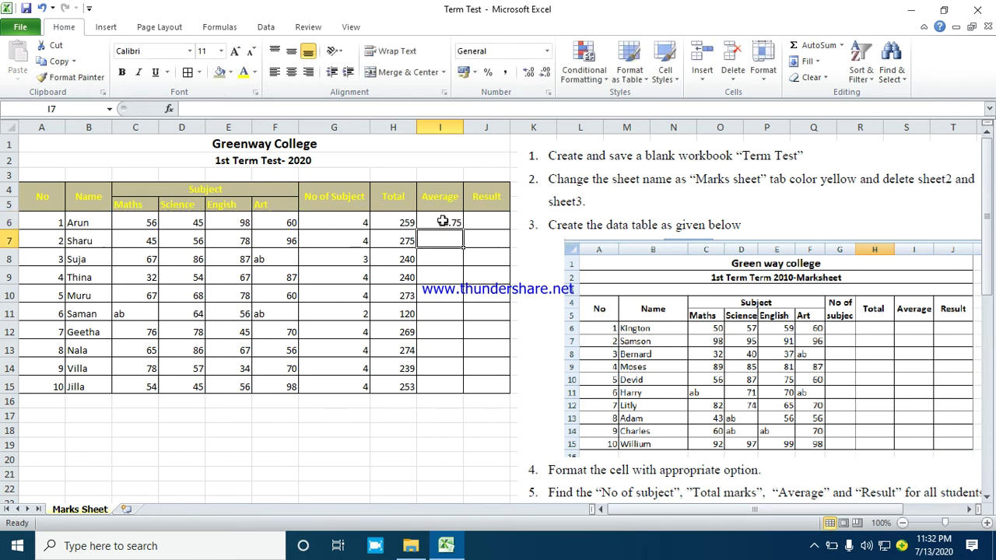
click(450, 222)
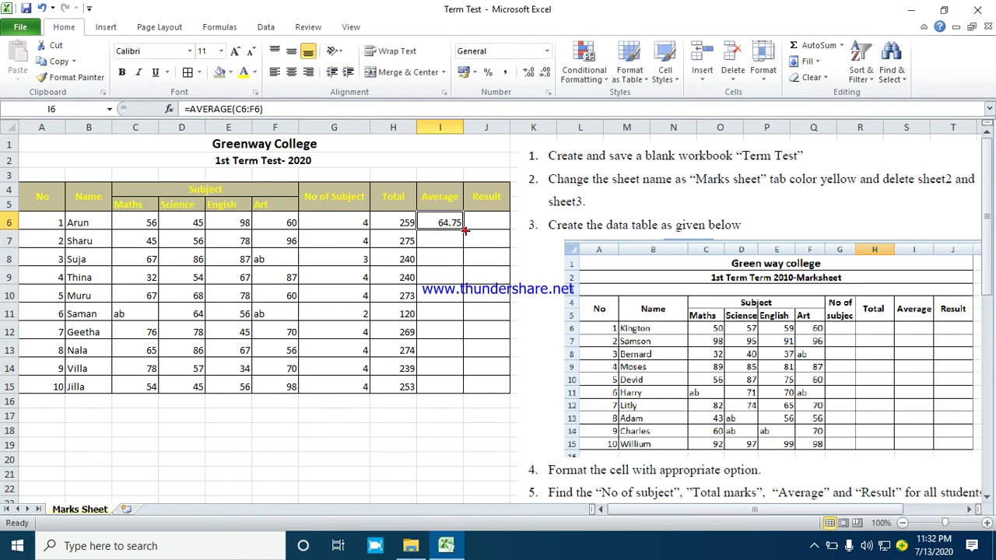
drag(464, 230, 440, 386)
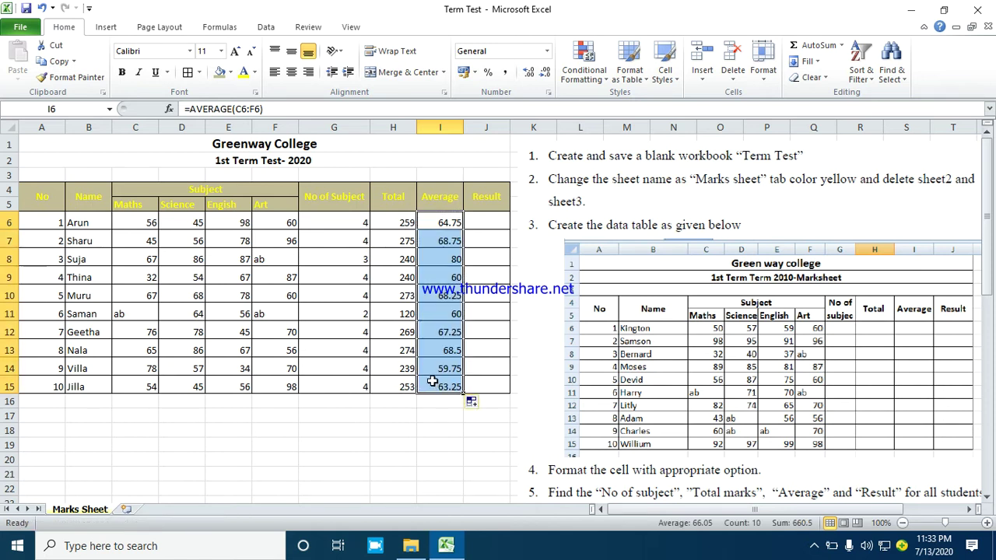
drag(148, 316, 356, 314)
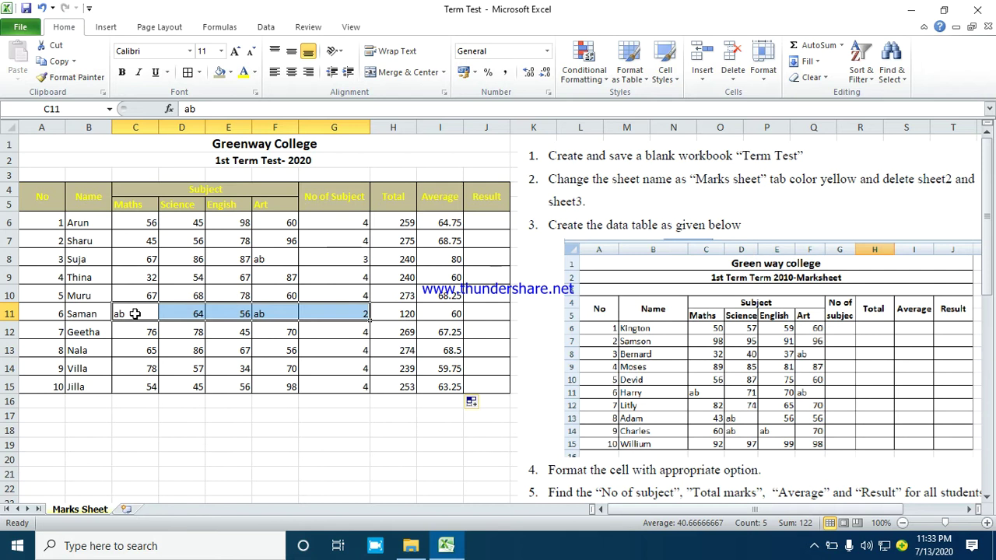
drag(133, 311, 291, 310)
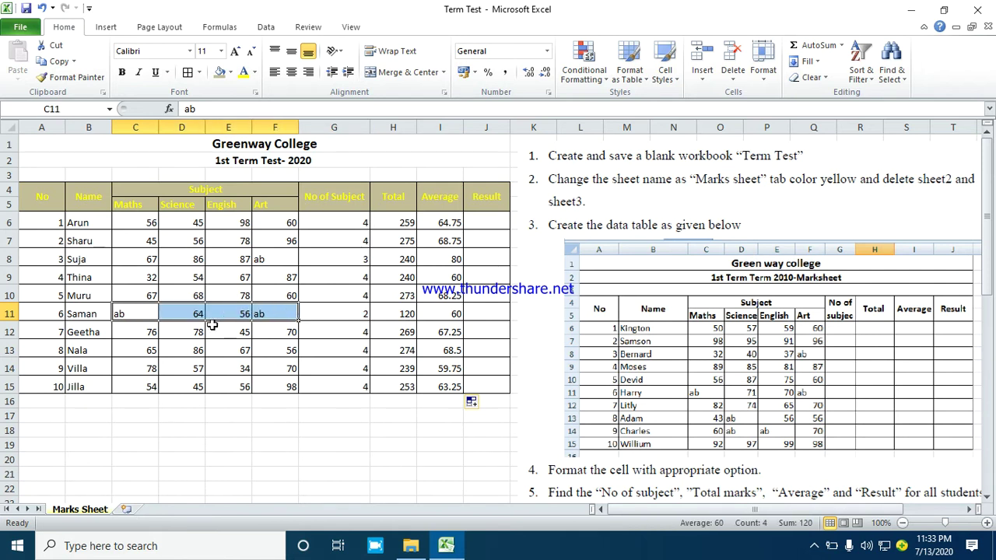
click(448, 312)
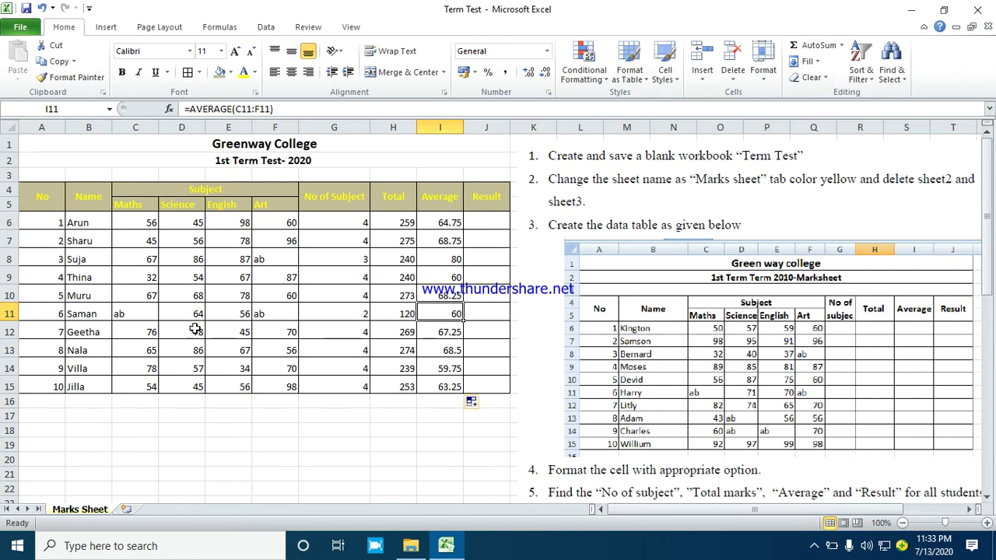
drag(161, 313, 396, 310)
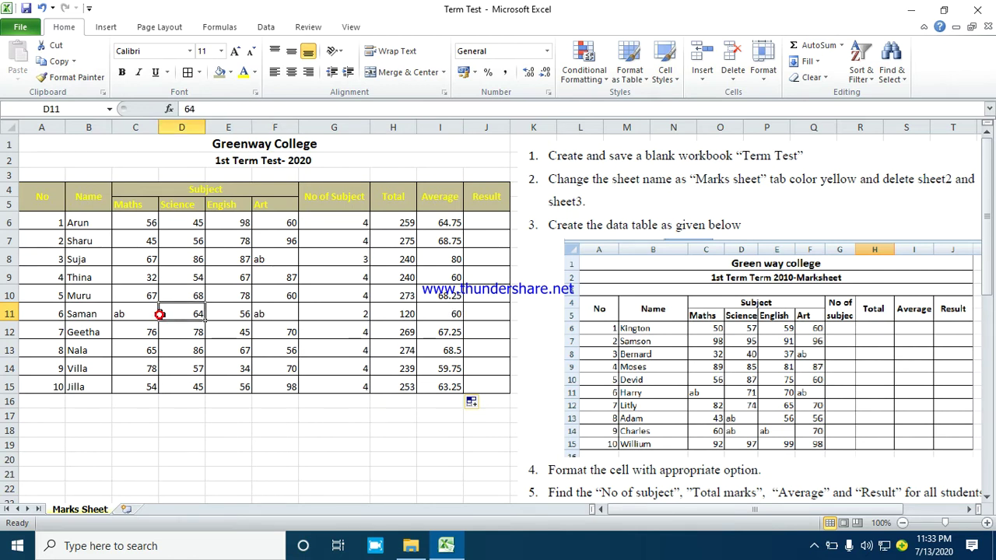
click(396, 309)
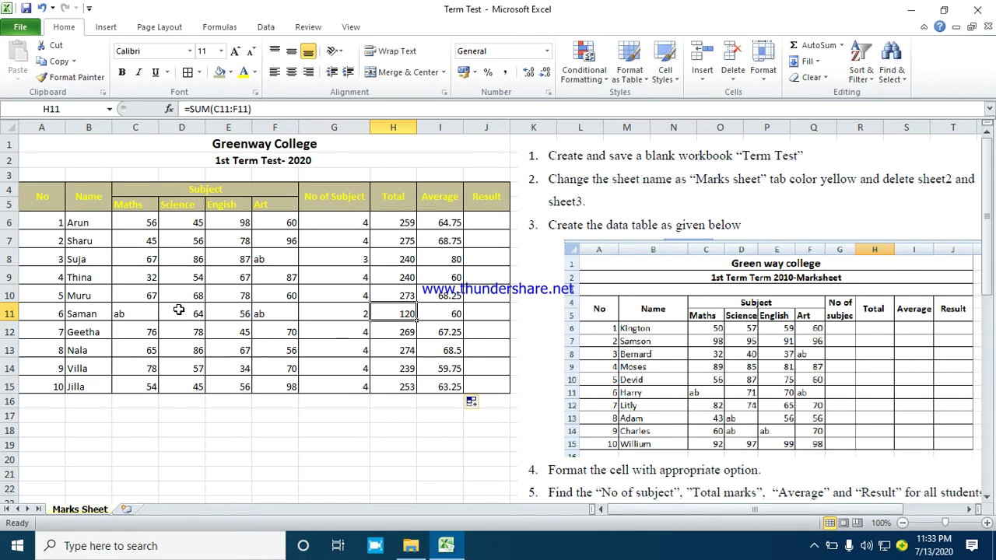
drag(179, 310, 221, 313)
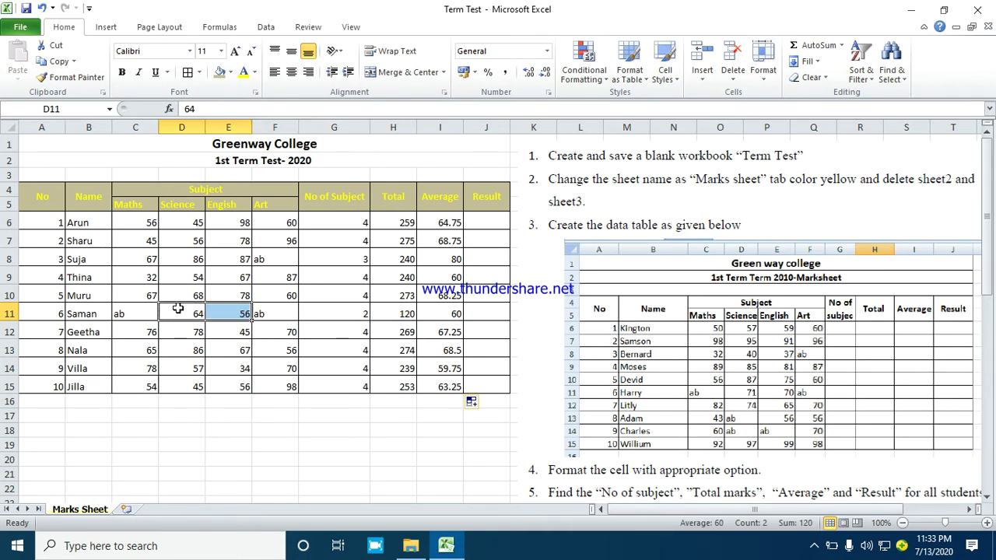
click(443, 308)
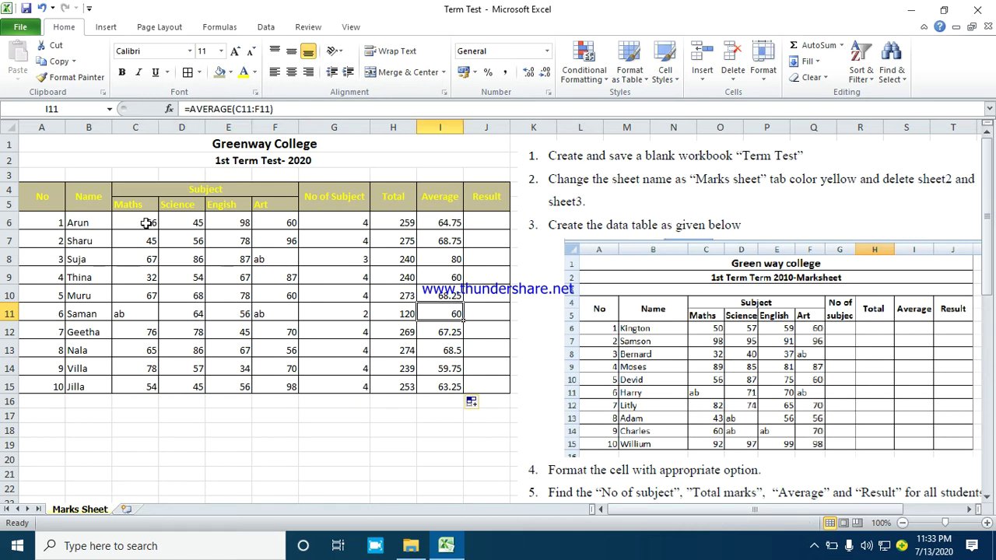
mouse_move(142, 221)
mouse_down()
mouse_move(284, 224)
mouse_move(281, 382)
mouse_up()
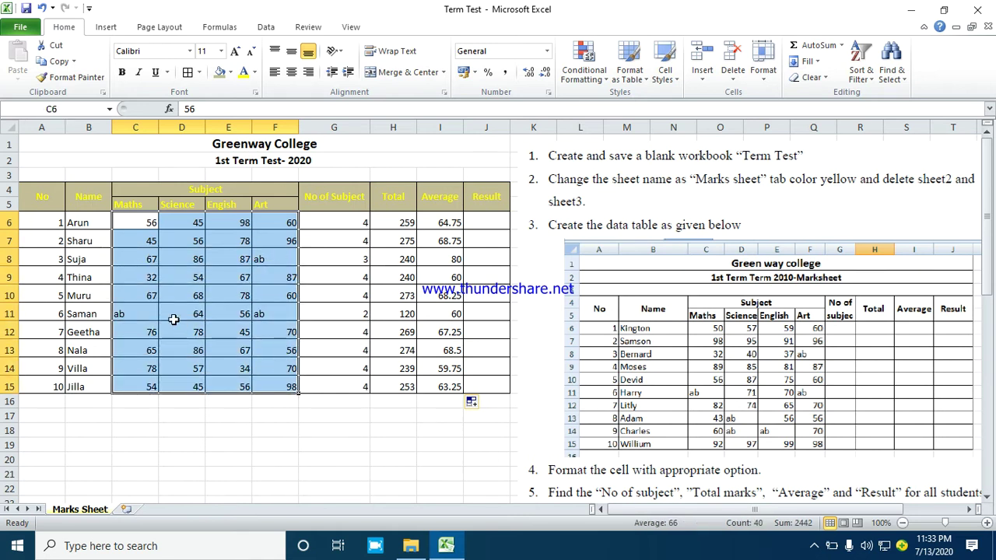
click(134, 313)
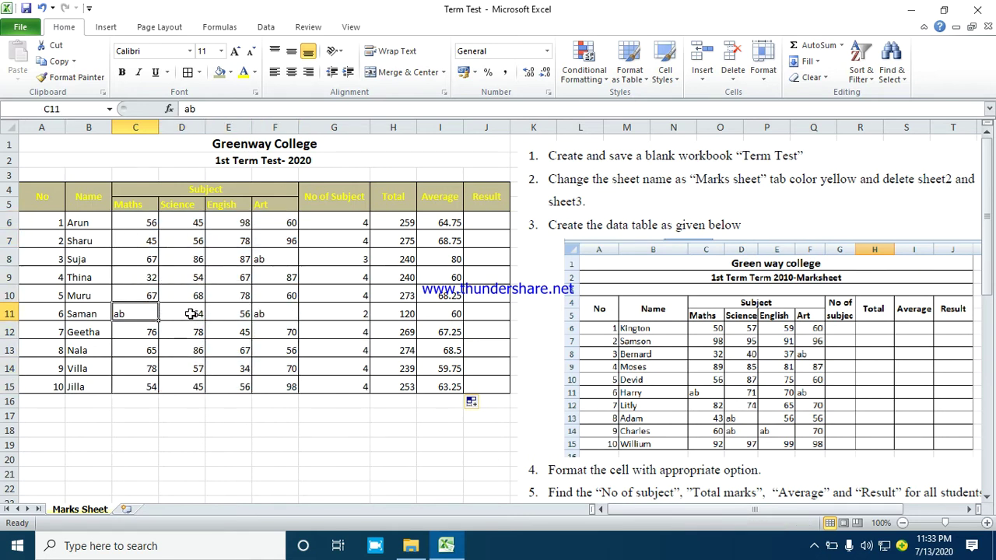
drag(441, 222, 426, 385)
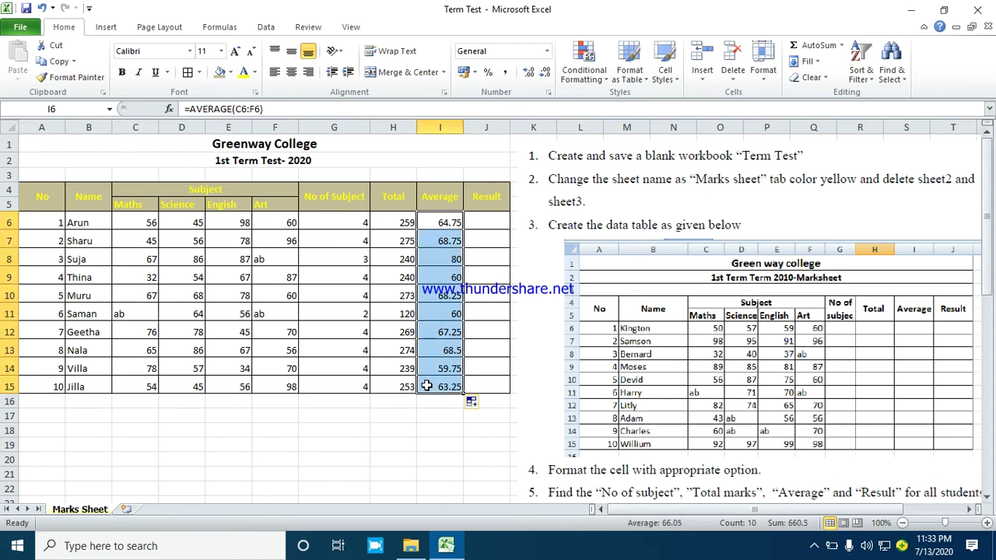
Clear the old averages and enter =H6/4 in I6 instead.
key(Delete)
click(438, 223)
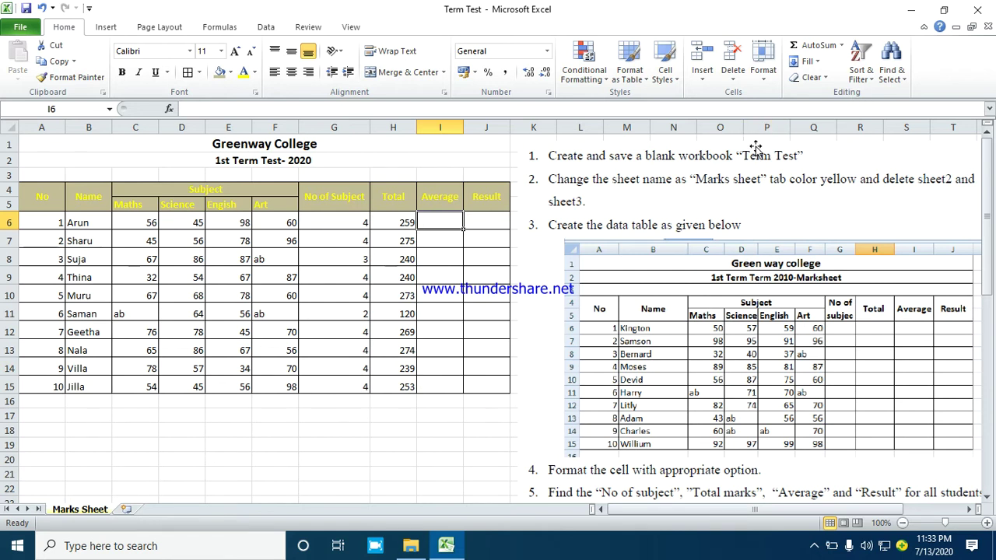
text(=)
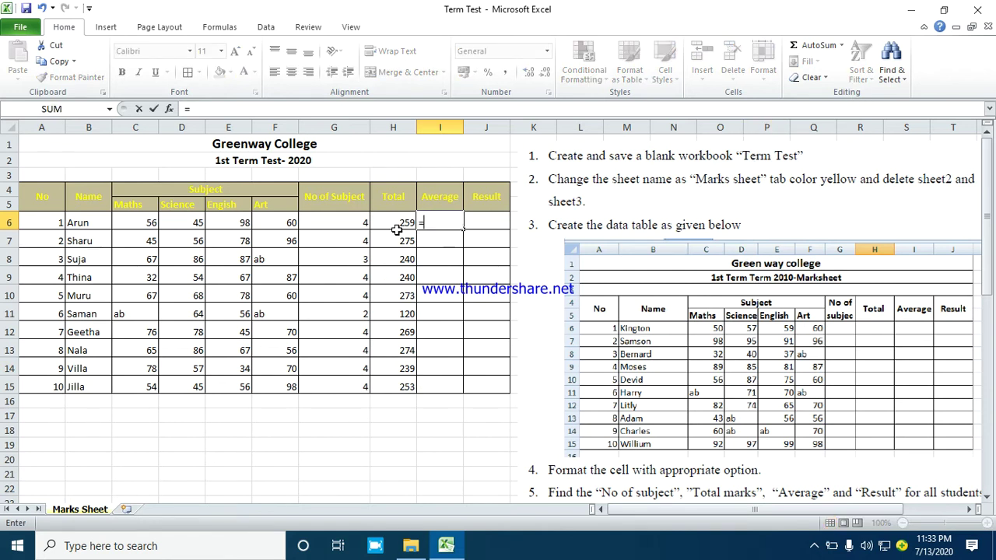
click(397, 236)
click(395, 223)
text(/4)
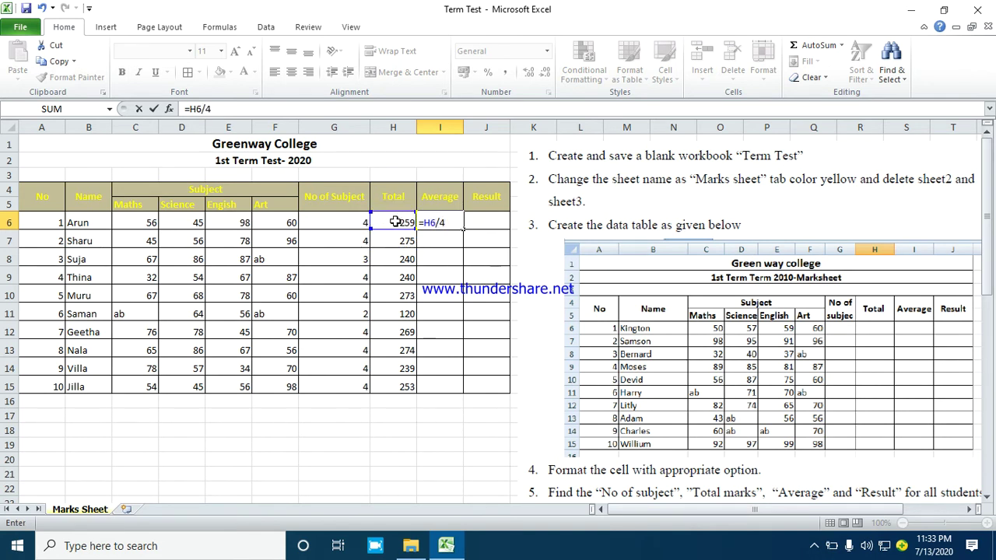
key(Return)
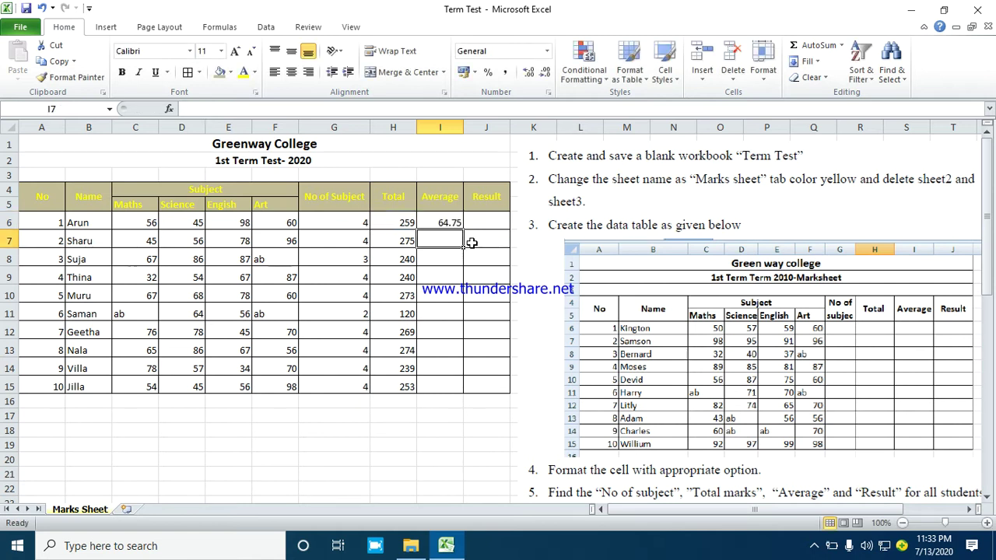
click(437, 222)
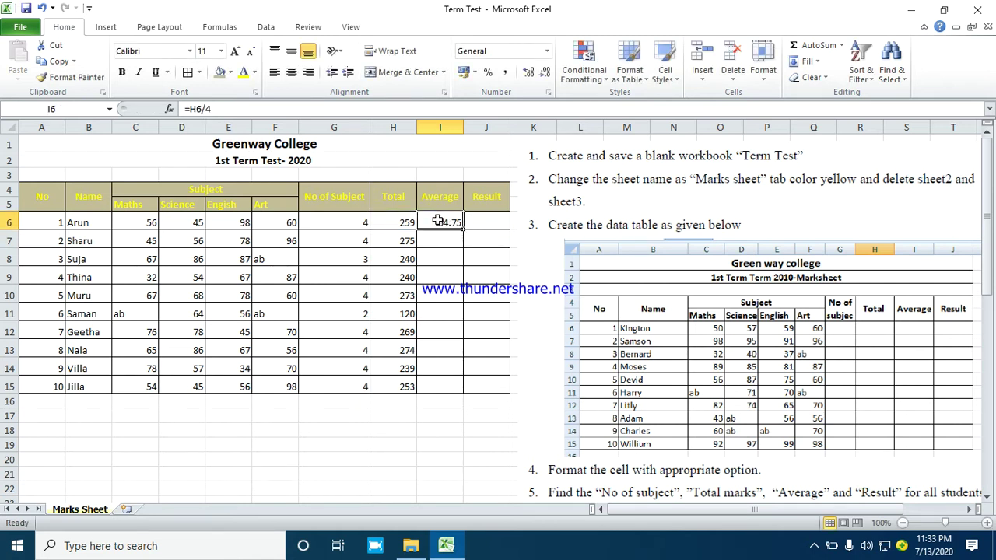
Apply Comma Style to I6 and fill =H6/4 down to I15.
click(506, 72)
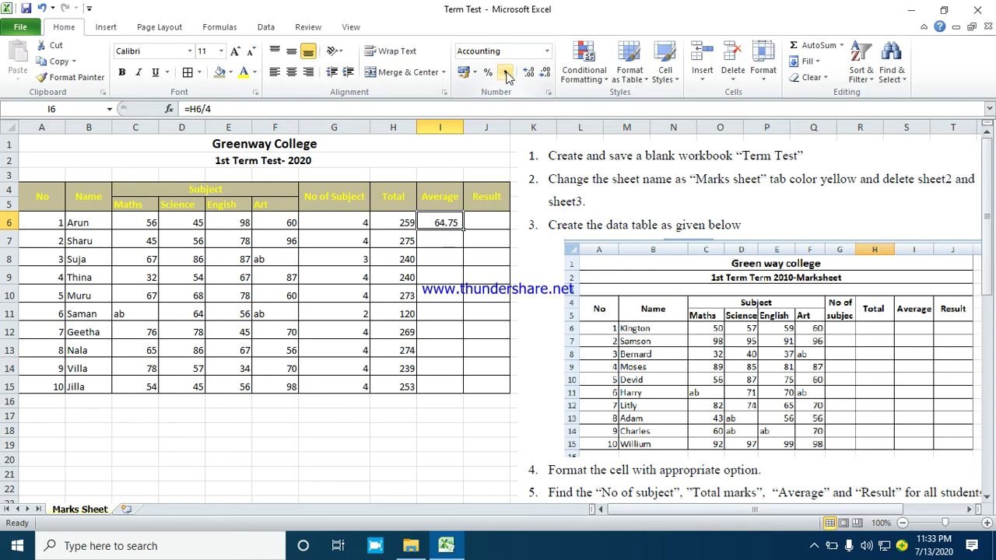
drag(463, 231, 460, 397)
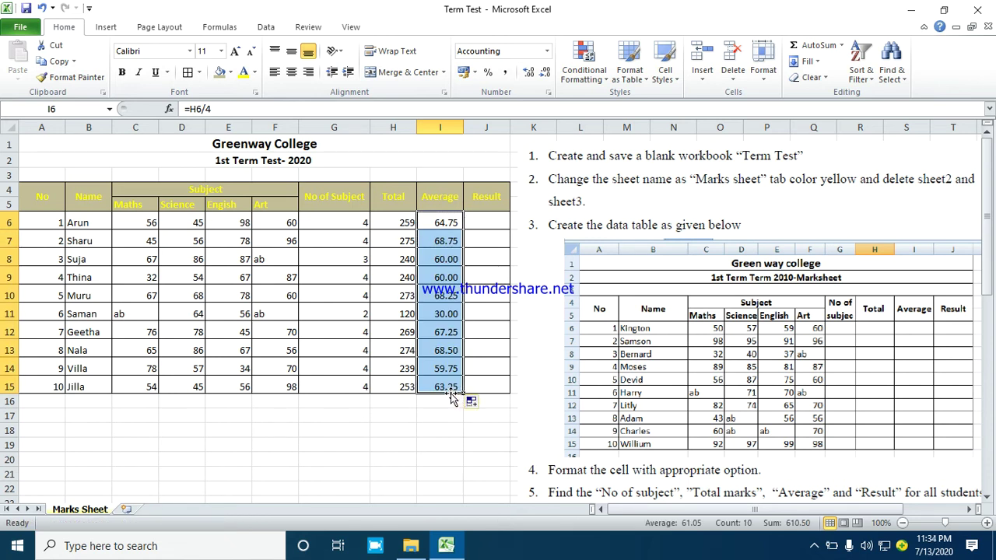
drag(130, 317, 437, 312)
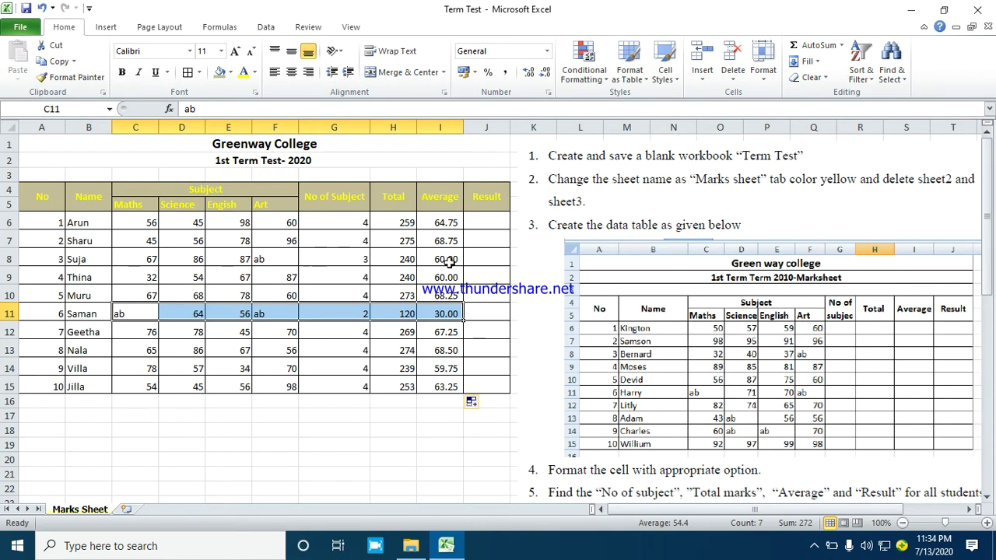
drag(455, 223, 450, 384)
click(318, 289)
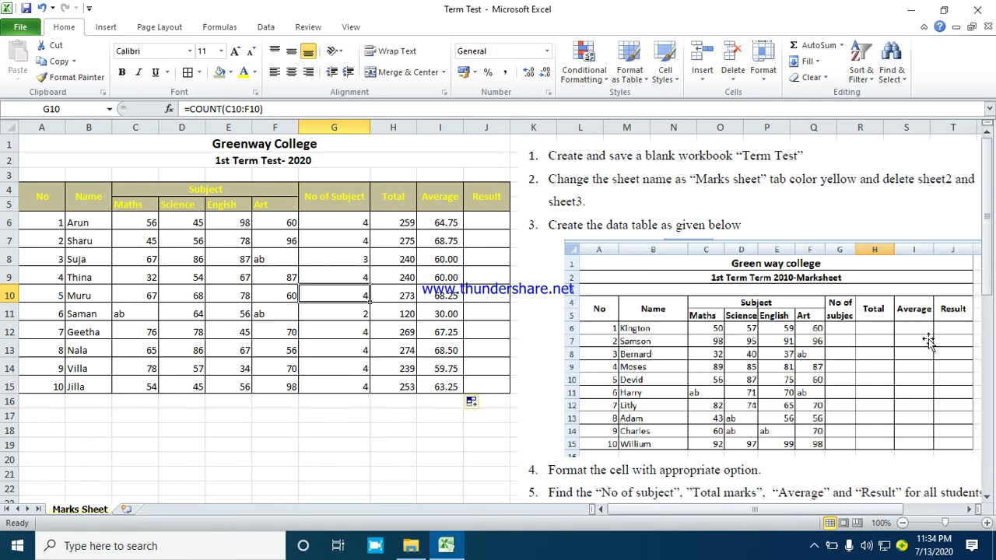
scroll(928, 342, down, 1)
scroll(924, 344, down, 1)
scroll(924, 345, down, 1)
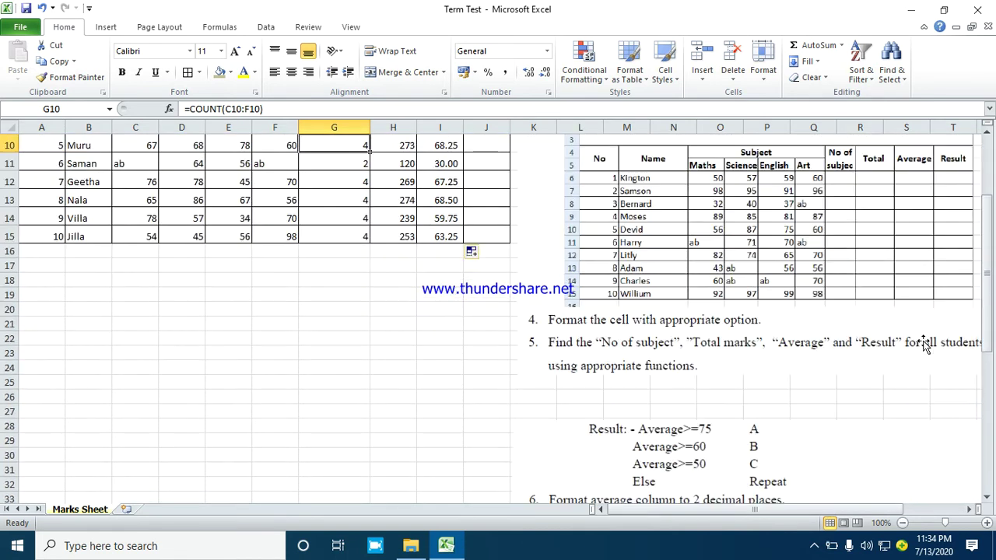
scroll(922, 342, down, 1)
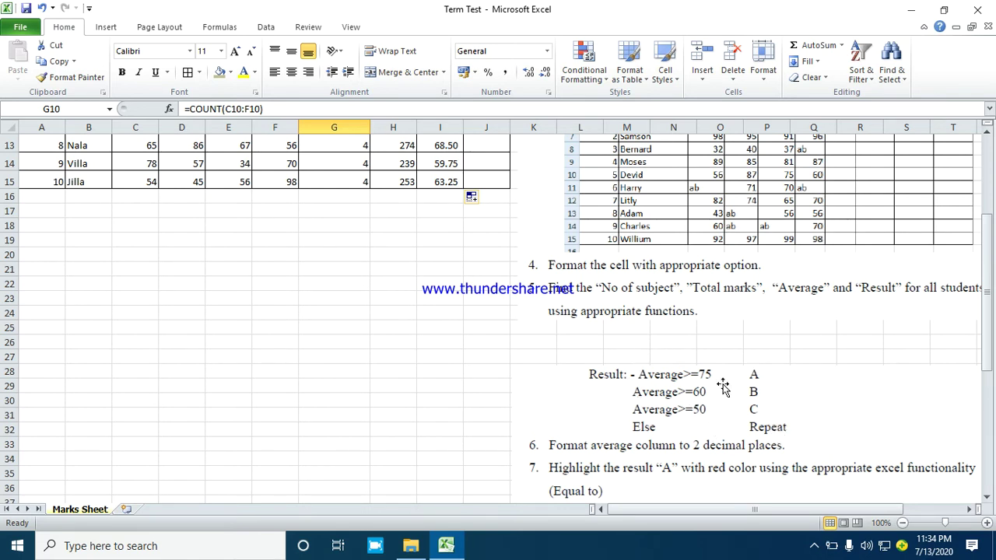
scroll(692, 369, up, 3)
scroll(651, 345, up, 1)
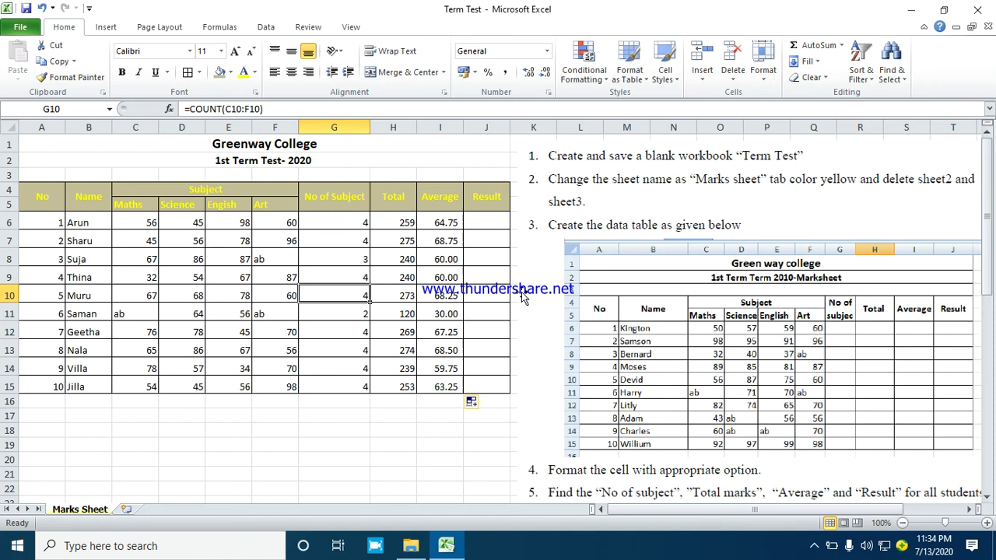
Start J6's nested IF: "A" for averages of 75 or more, then "B" from 60.
click(491, 222)
text(=i)
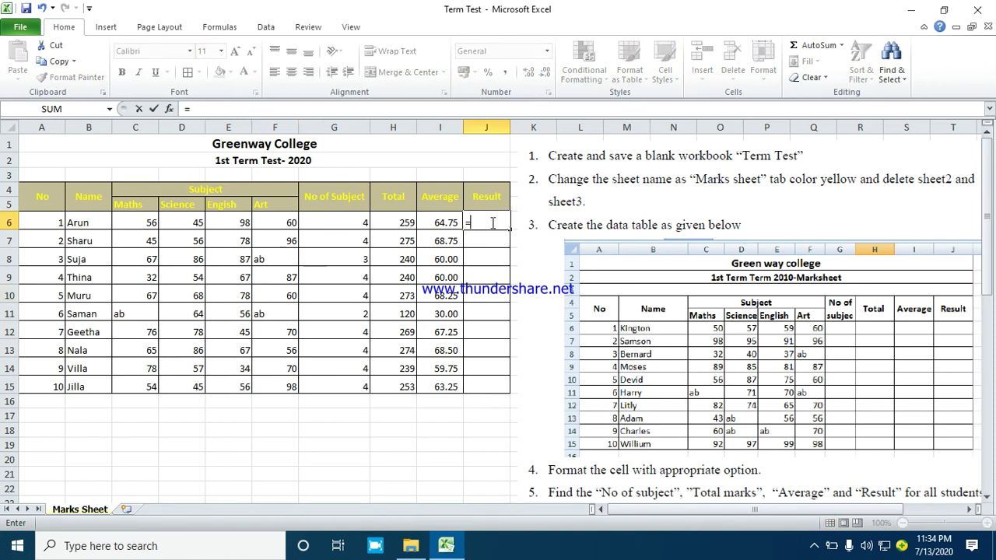
text(f)
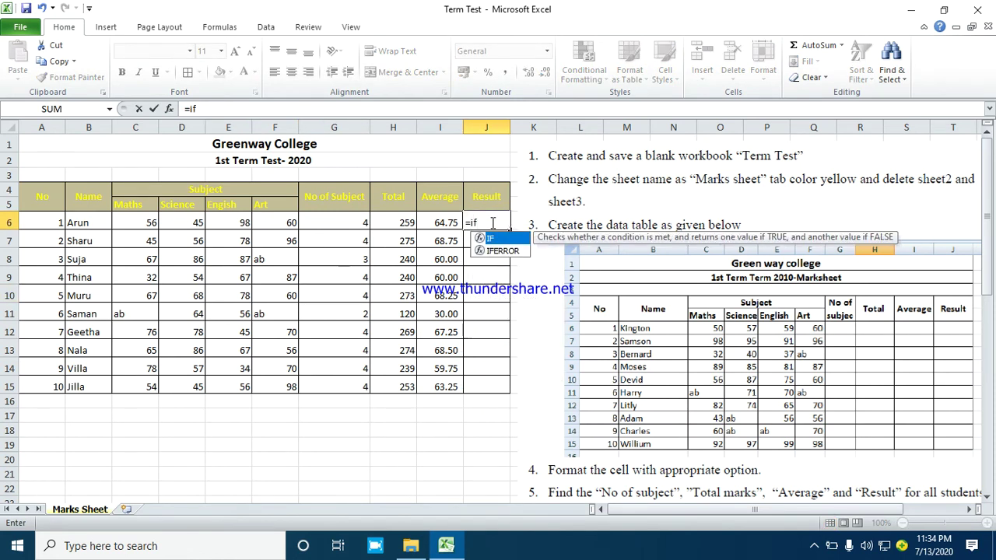
double_click(498, 238)
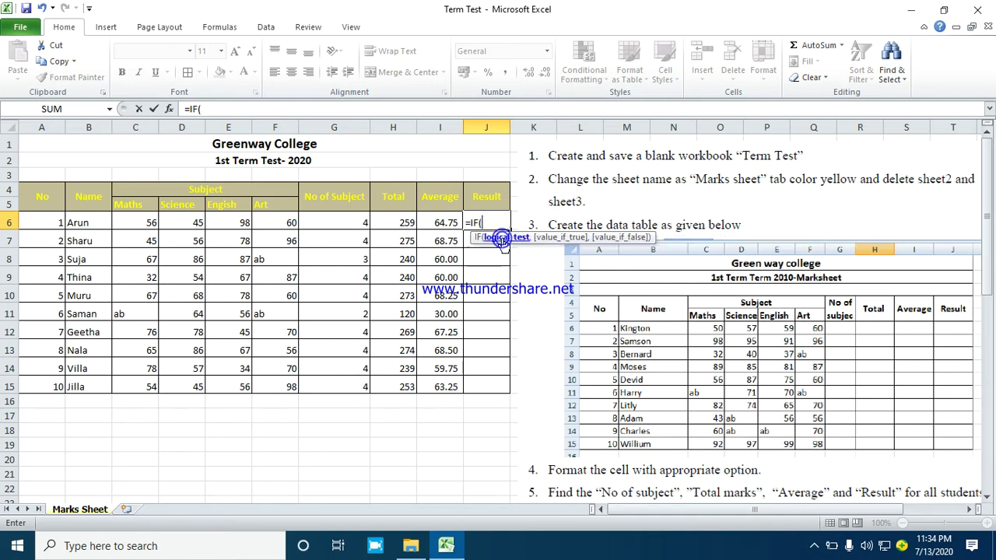
click(438, 223)
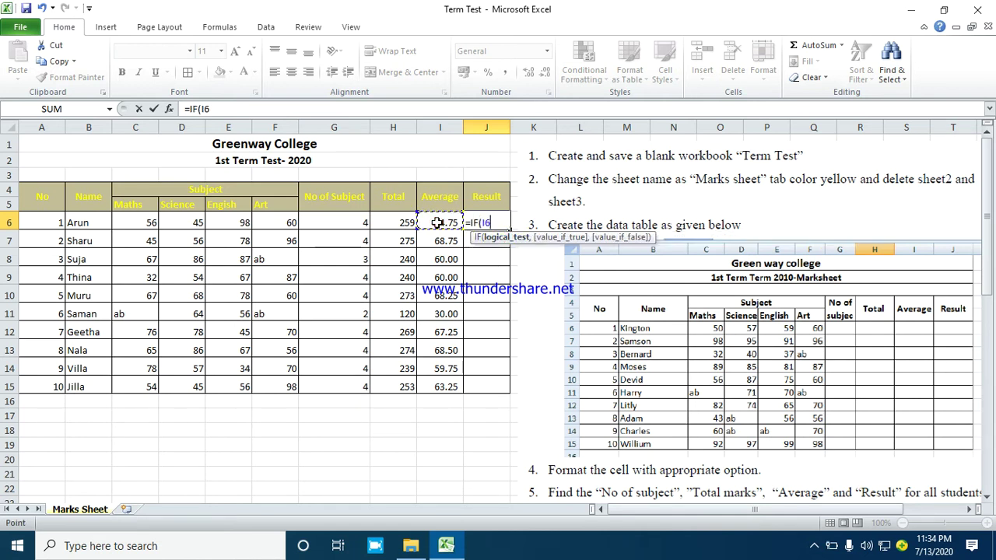
text(>=7)
text(5)
text(,"A)
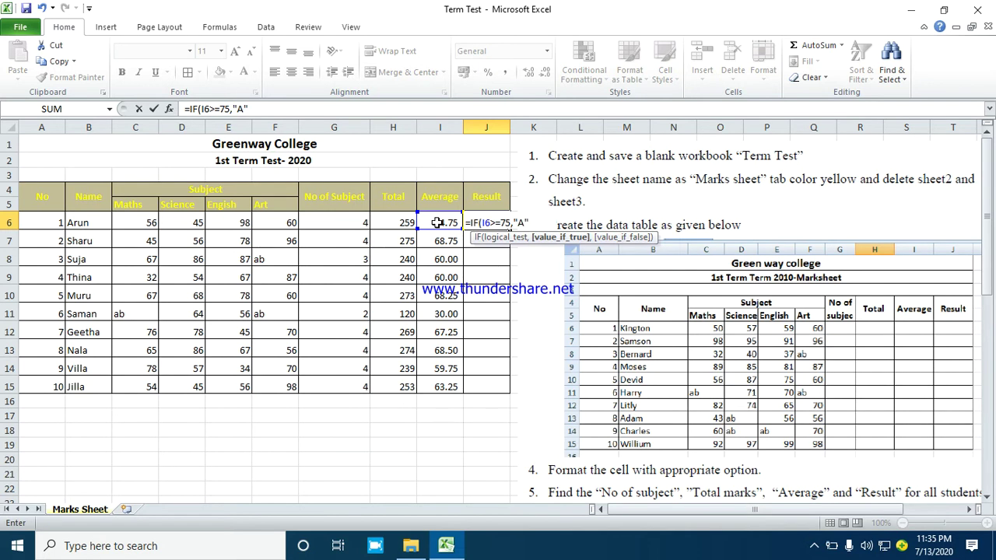
text(if)
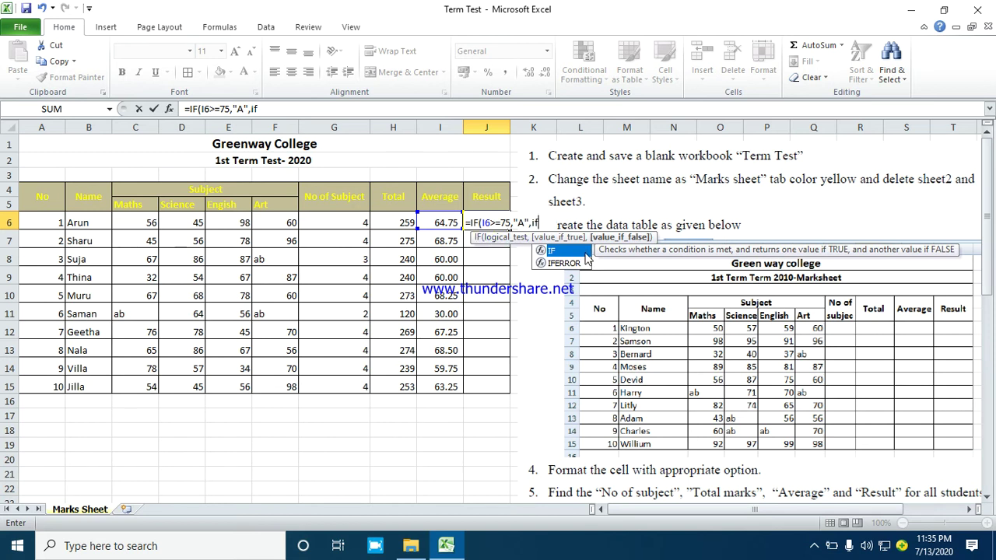
text(()
click(439, 222)
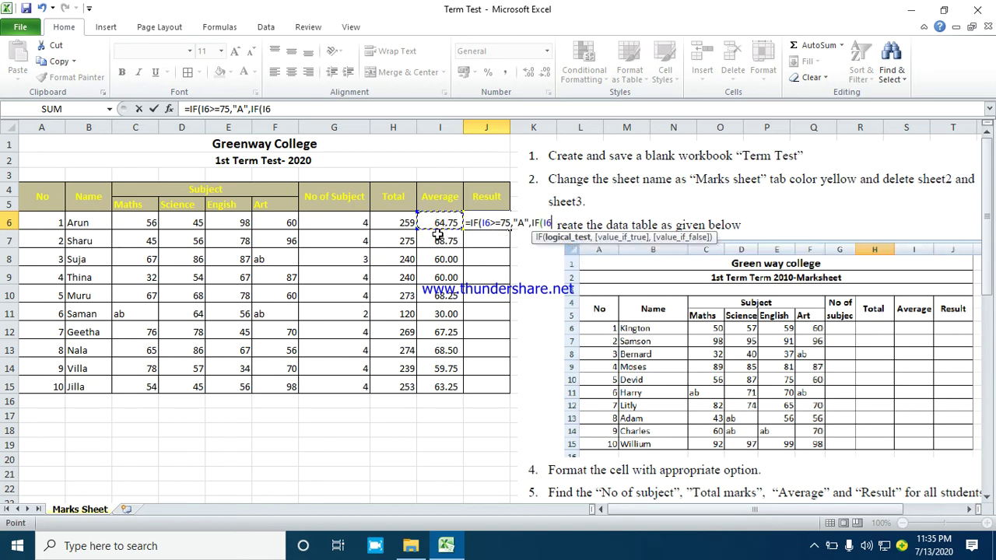
text(>=60)
text(,)
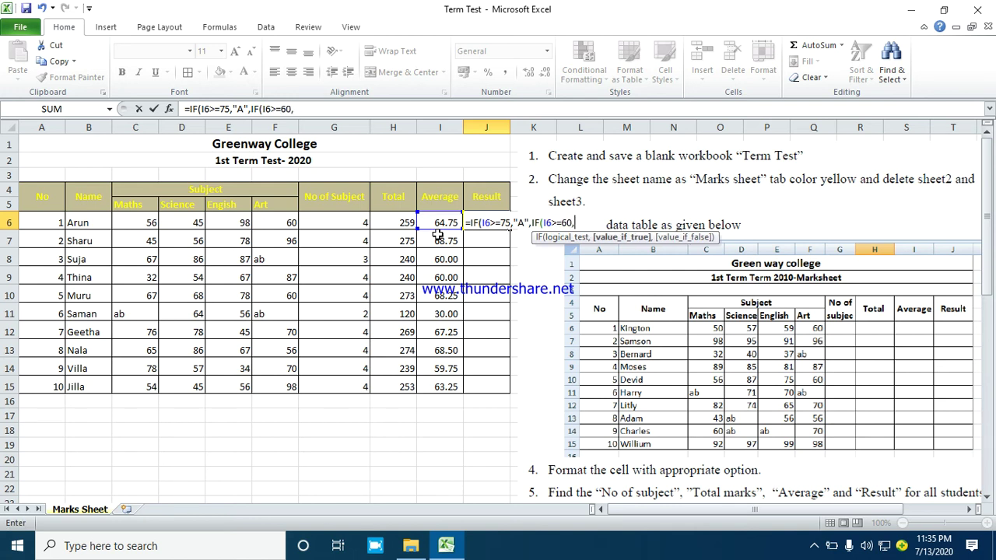
text(B)
text(,)
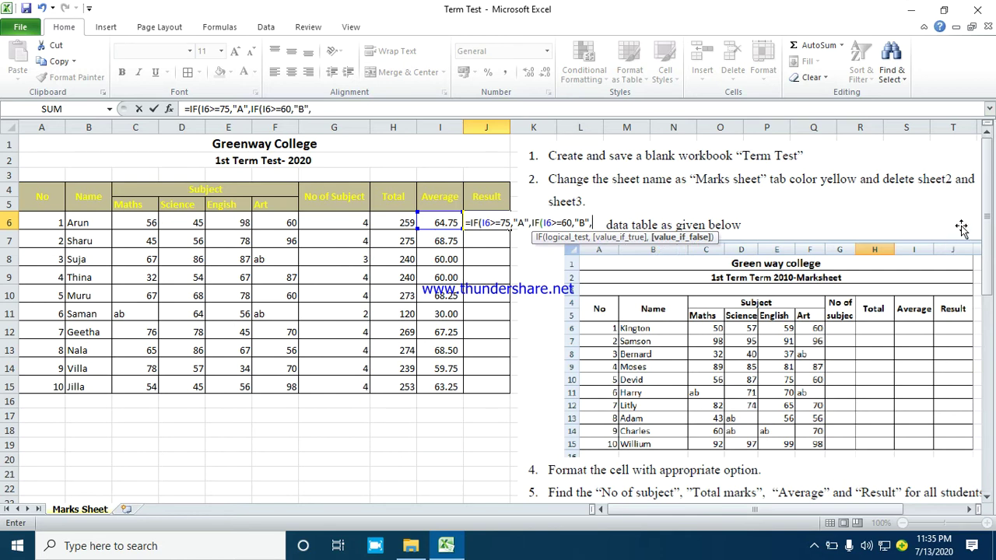
Add the "C" band from 50 and "Repeat" otherwise, completing J6's grading formula.
drag(987, 225, 972, 296)
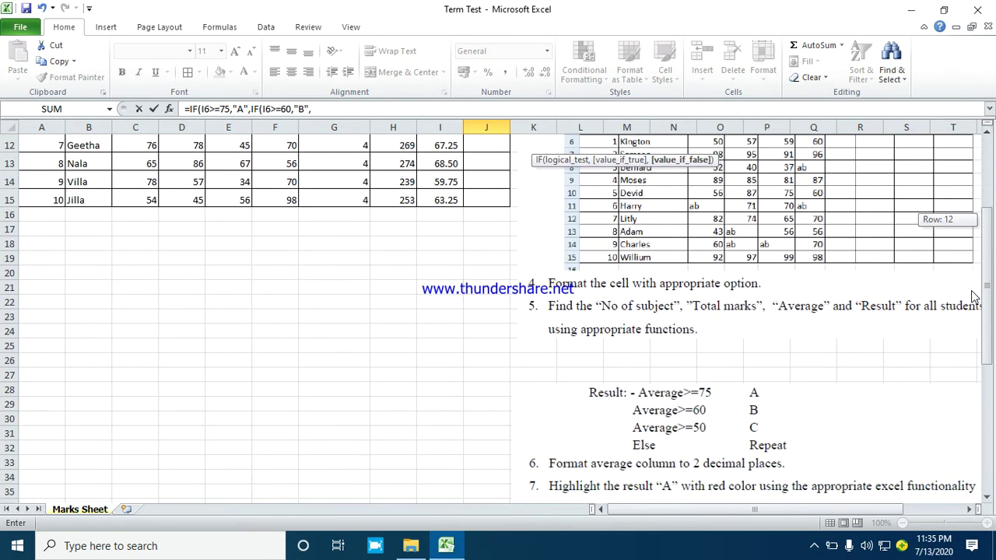
drag(971, 296, 982, 224)
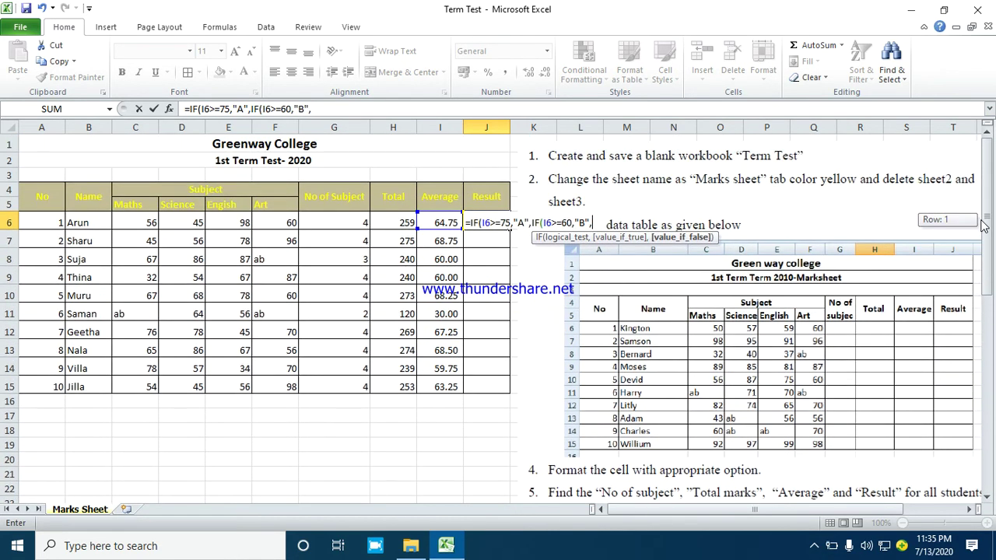
text(if)
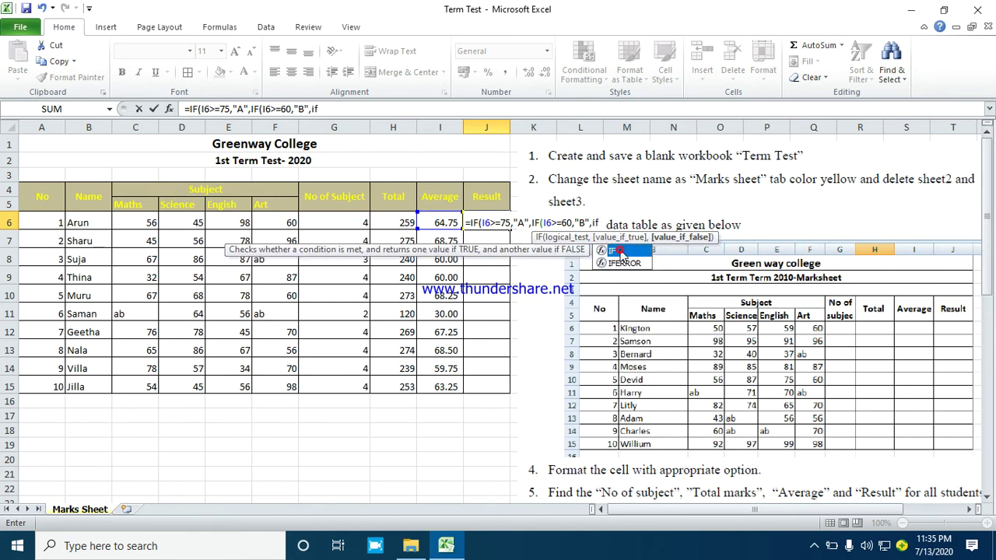
double_click(619, 251)
click(433, 220)
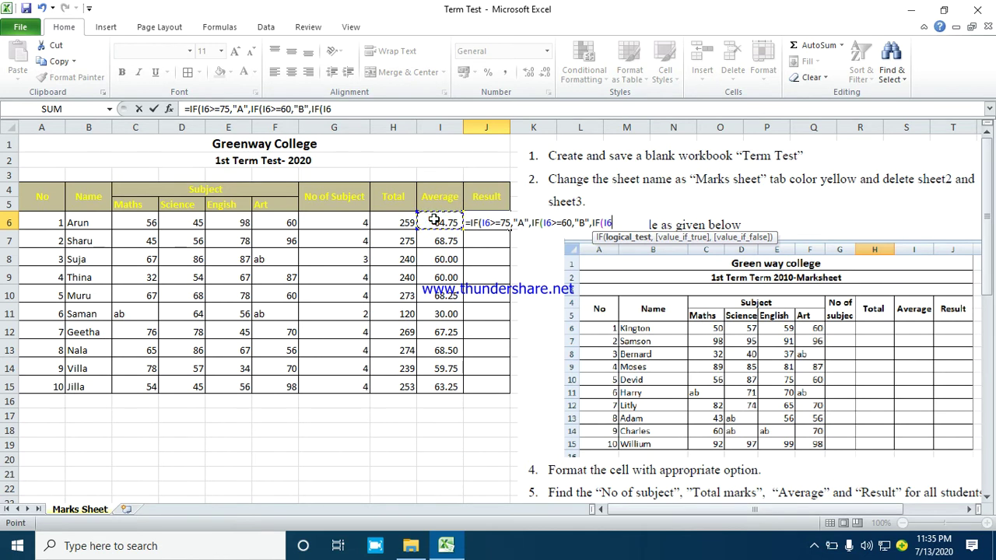
text(>=)
text(5)
text(0,")
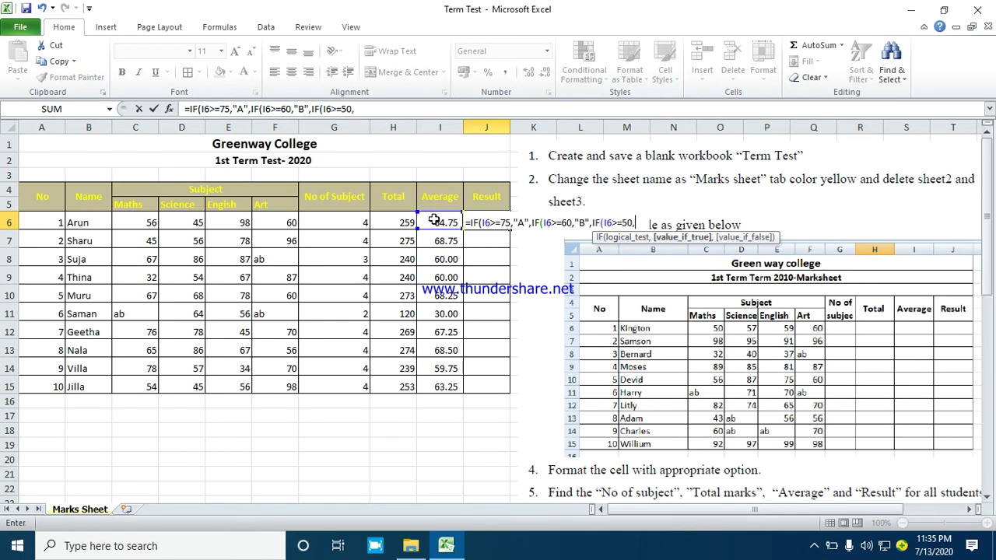
text(C")
scroll(537, 312, down, 1)
scroll(549, 323, down, 1)
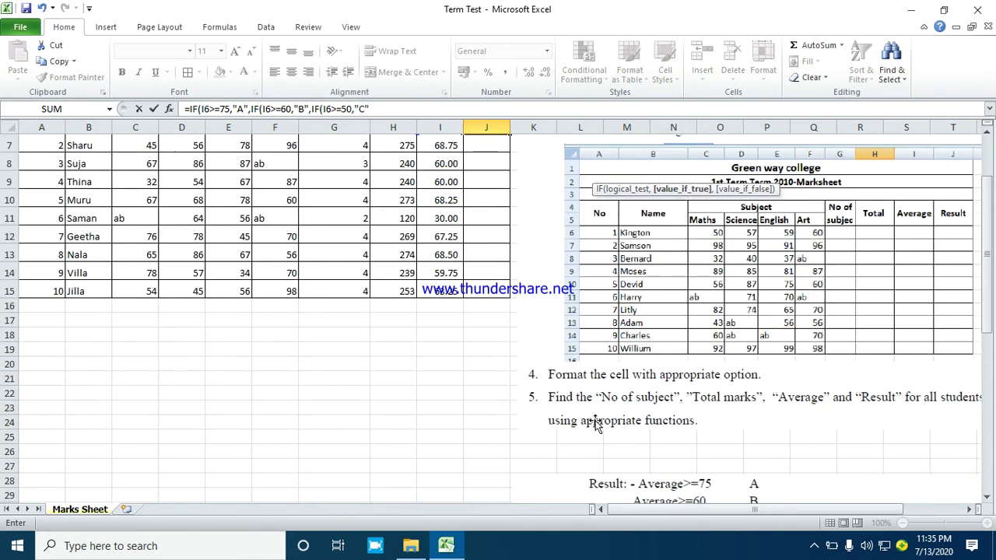
scroll(594, 424, down, 2)
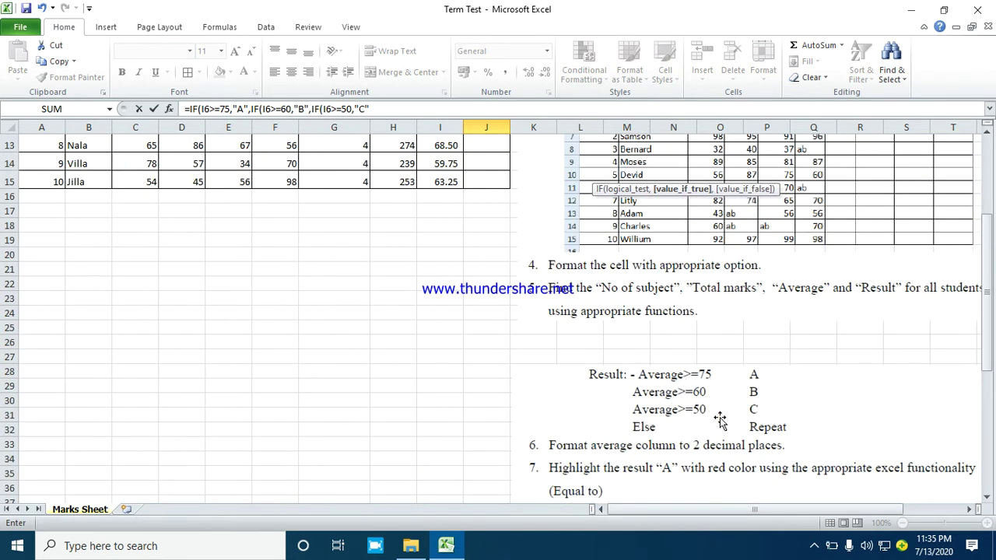
scroll(354, 265, up, 3)
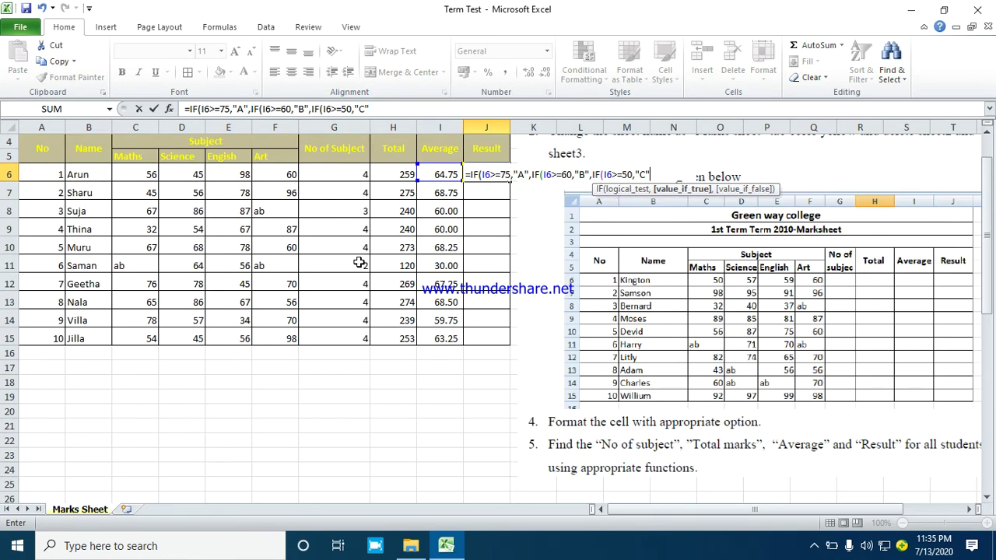
scroll(359, 261, up, 1)
text(,")
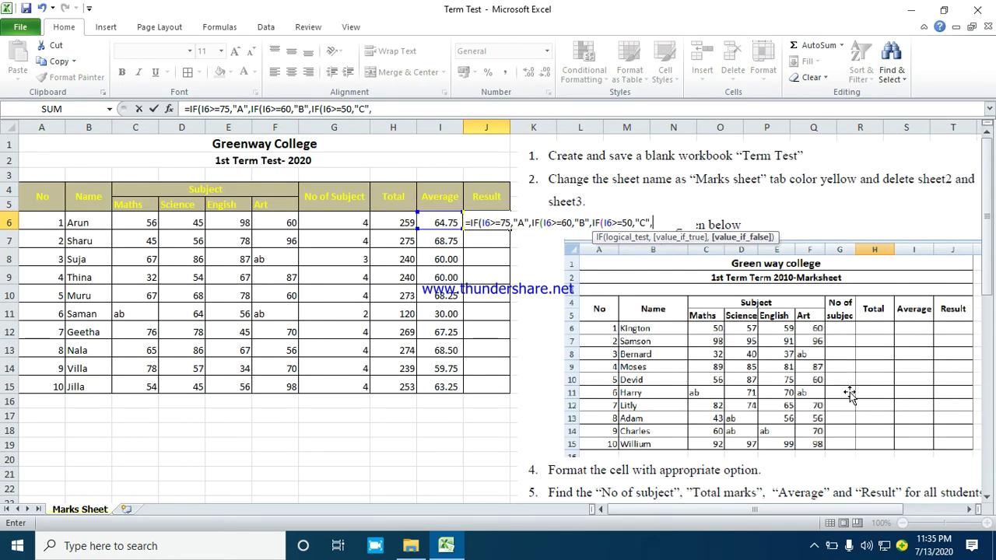
text(R)
text(epeate)
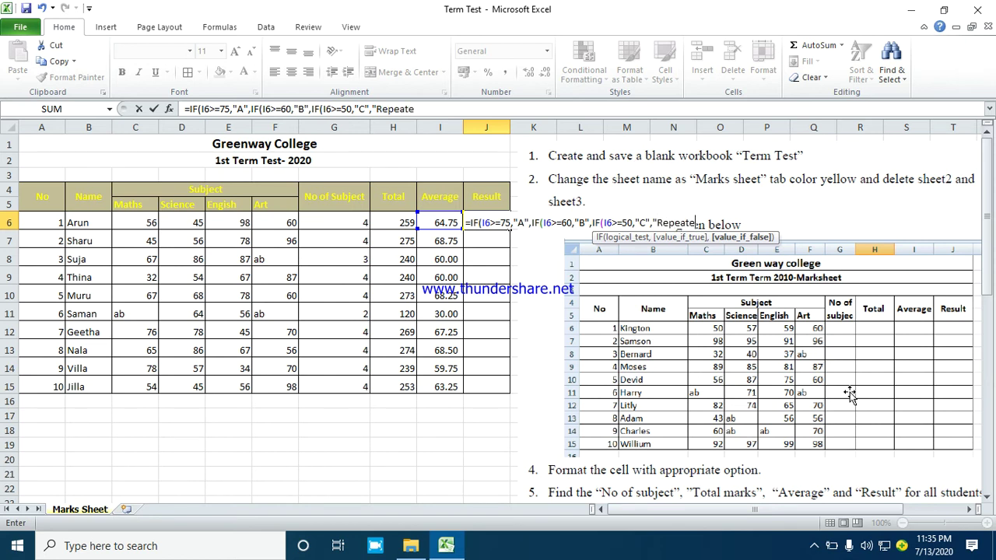
key(BackSpace)
key(BackSpace)
text())
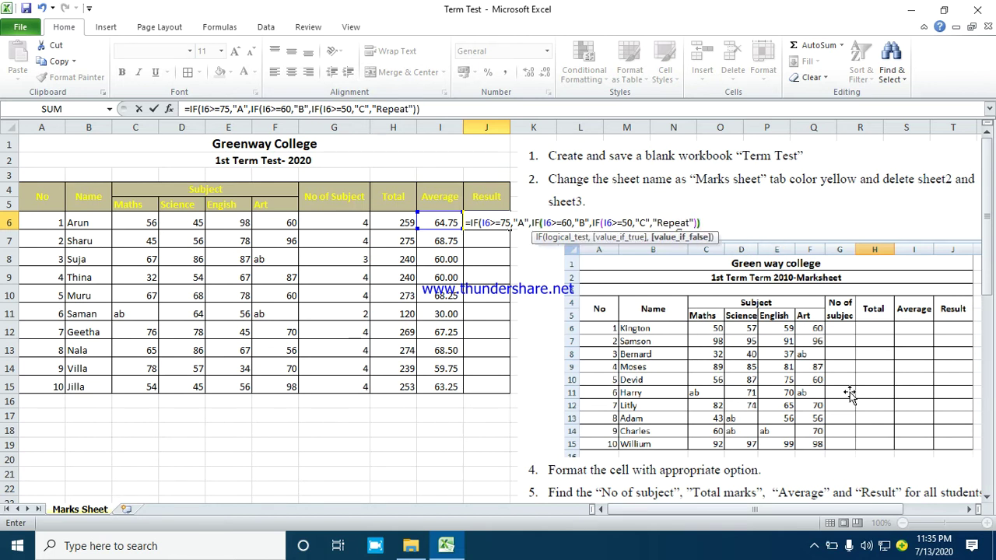
text())
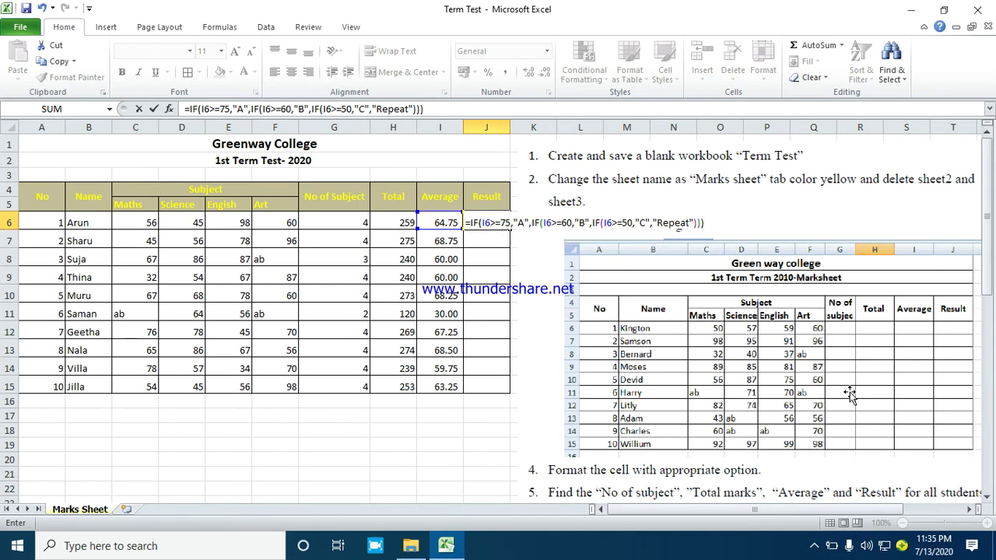
key(Return)
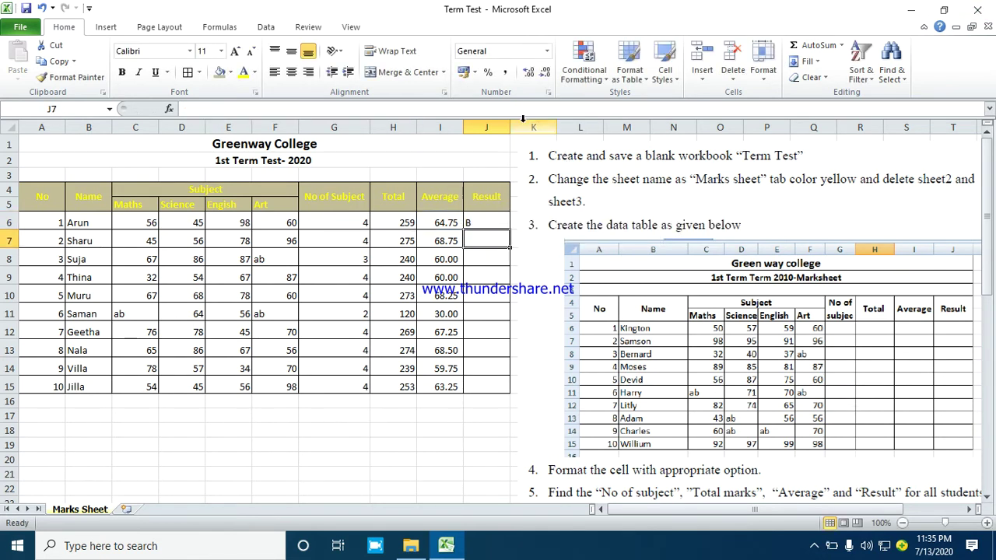
Widen column J and fill the J6 grade formula down to J15.
drag(510, 128, 529, 128)
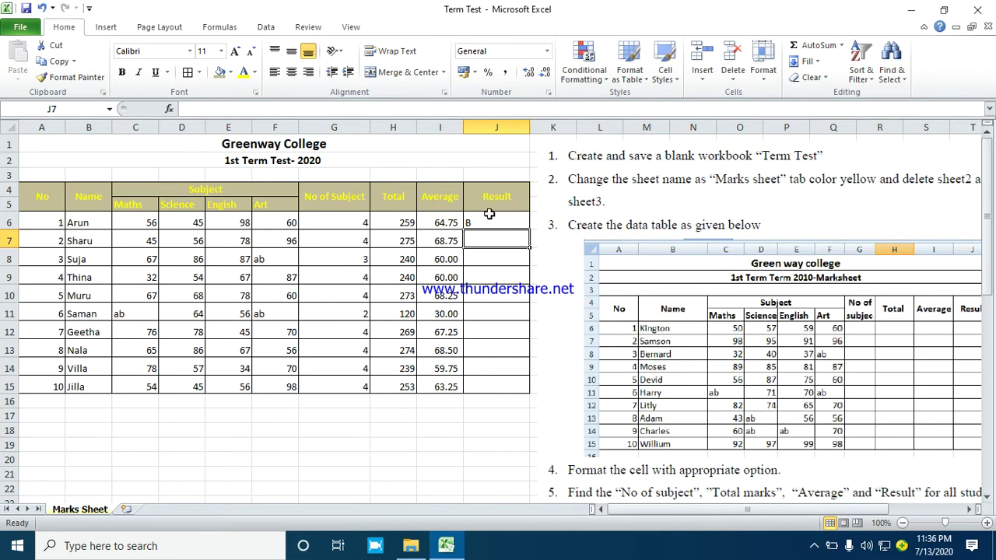
click(490, 216)
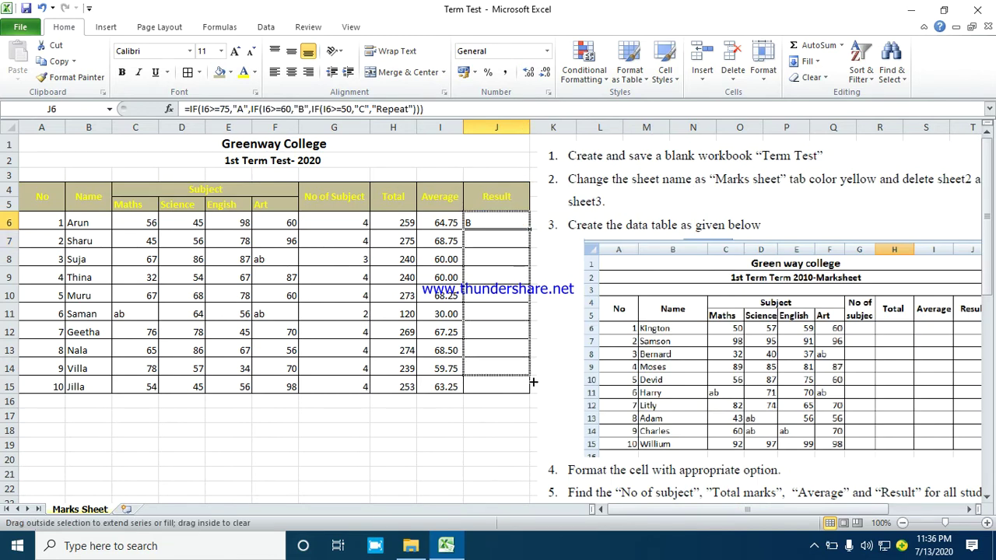
drag(528, 229, 529, 393)
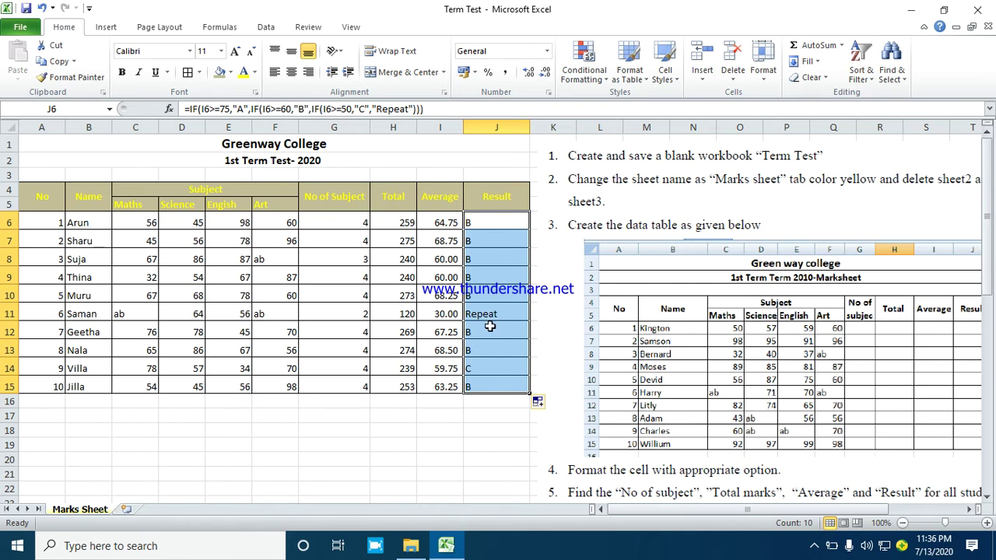
click(145, 276)
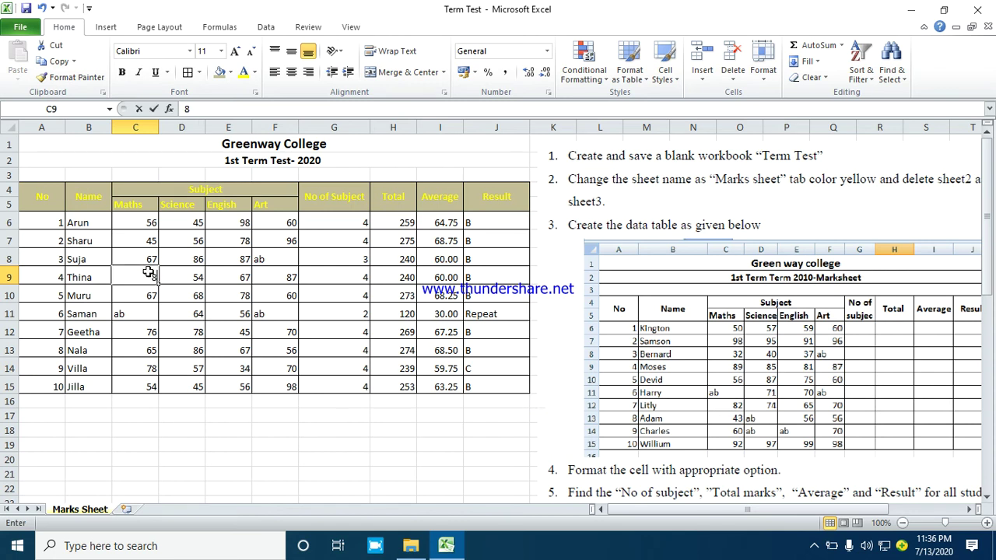
Change row 9's Maths mark to 89 and Science mark to 78.
text(89)
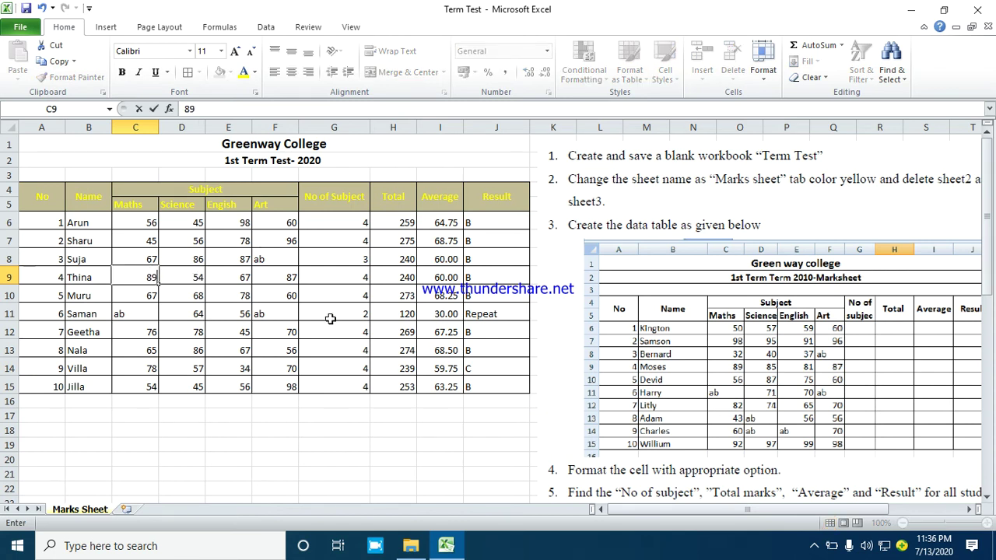
key(Return)
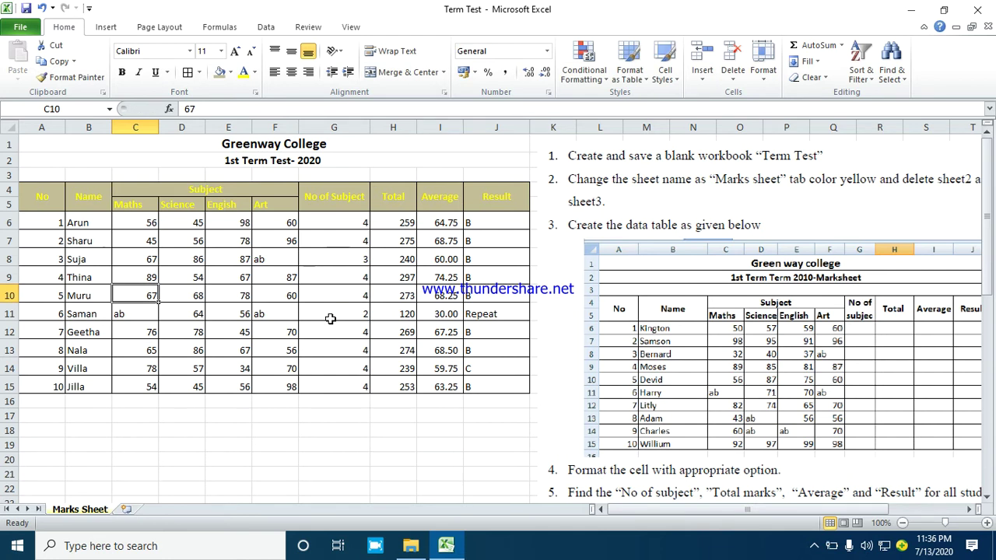
click(192, 274)
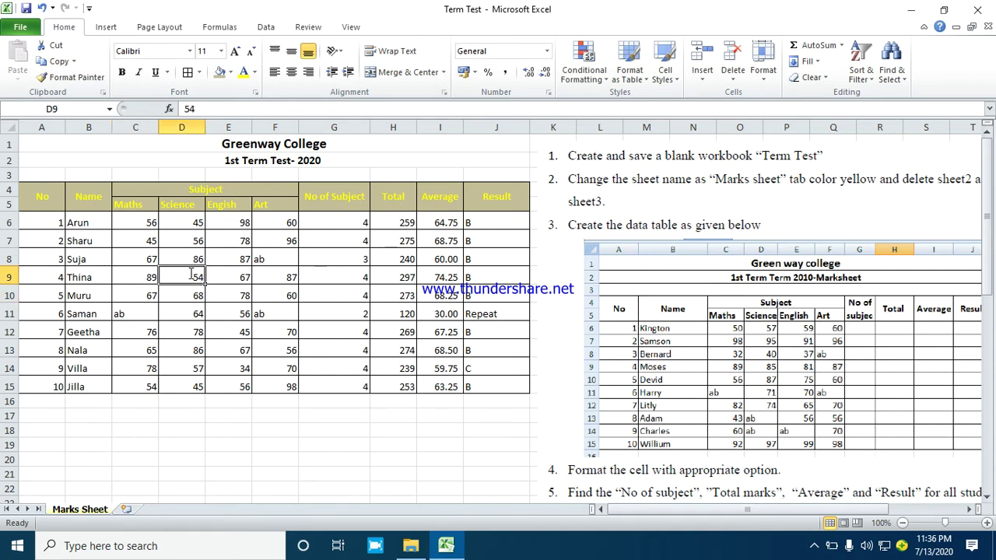
text(78)
key(Return)
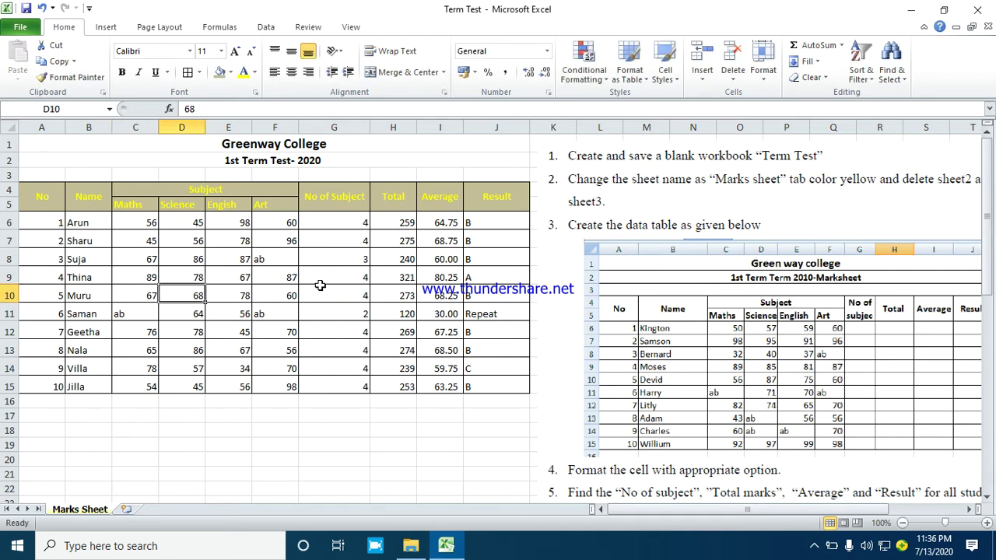
Raise row 6's Art and Science marks to 90 each.
click(278, 221)
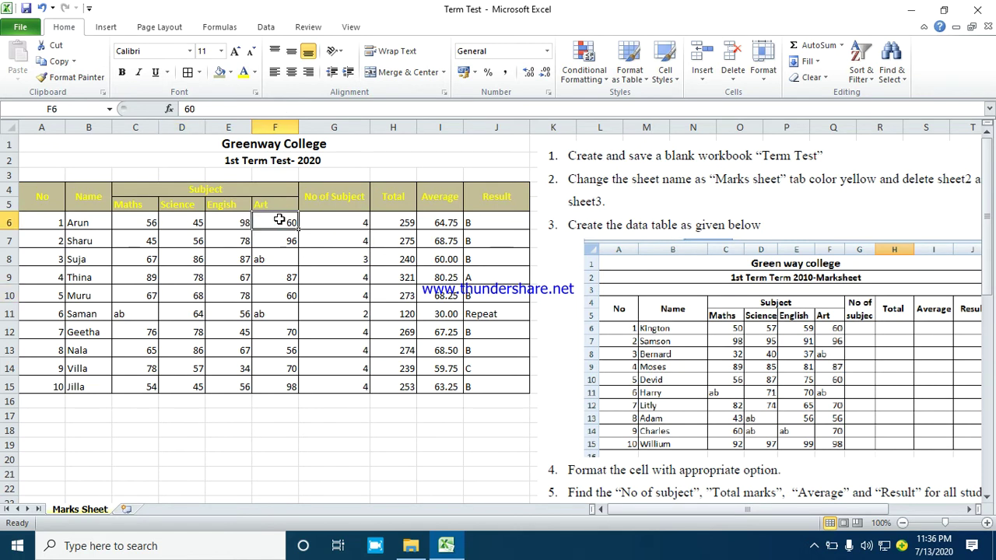
text(90)
key(Return)
click(229, 226)
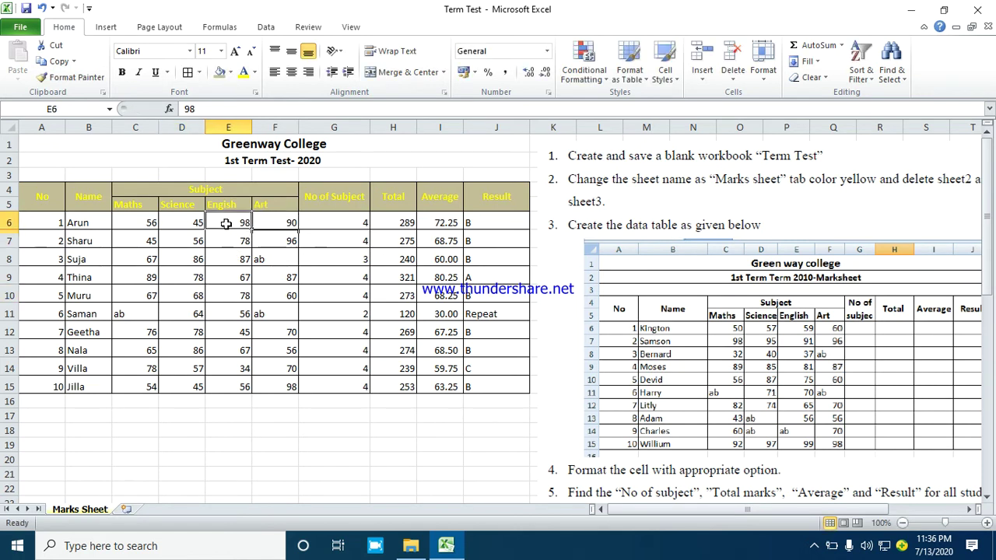
click(188, 226)
text(9)
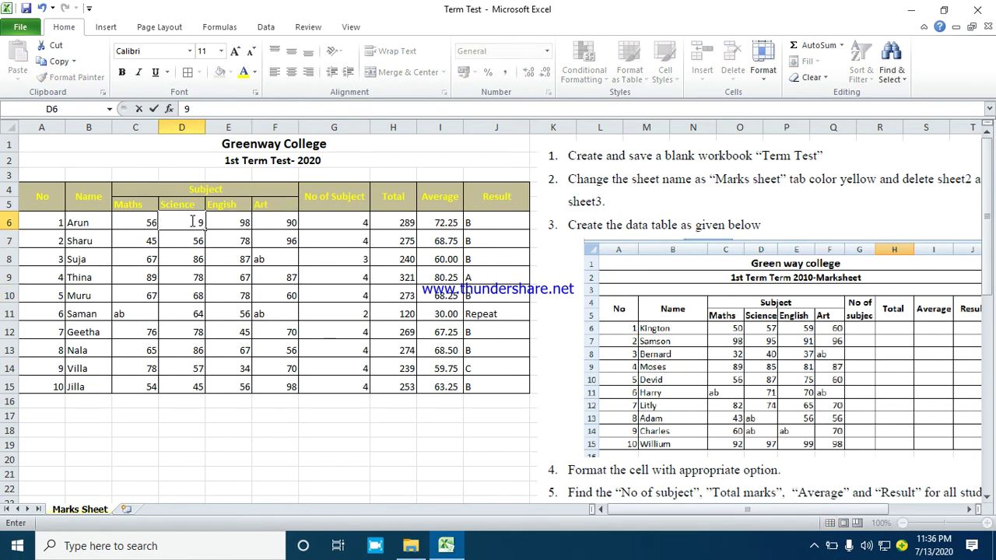
text(0)
key(Return)
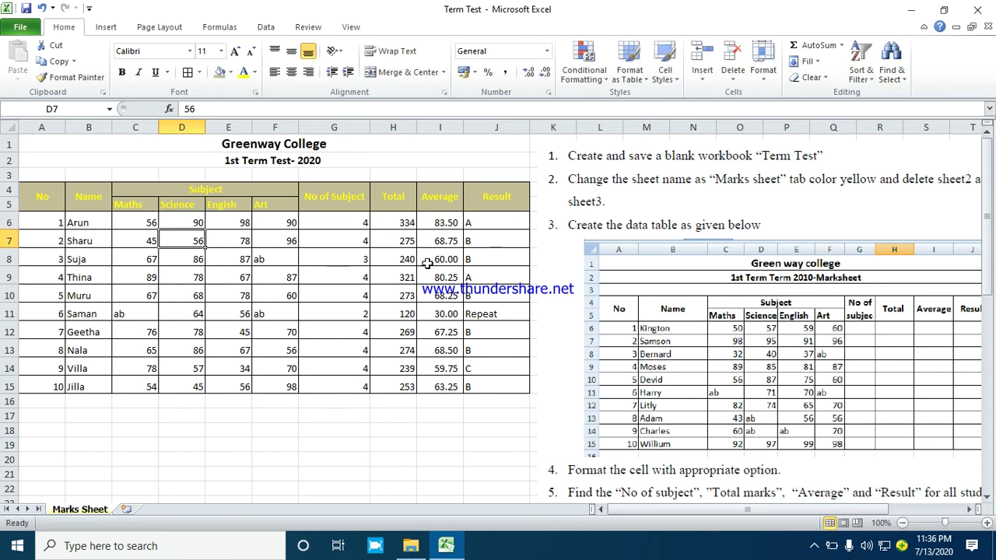
click(491, 221)
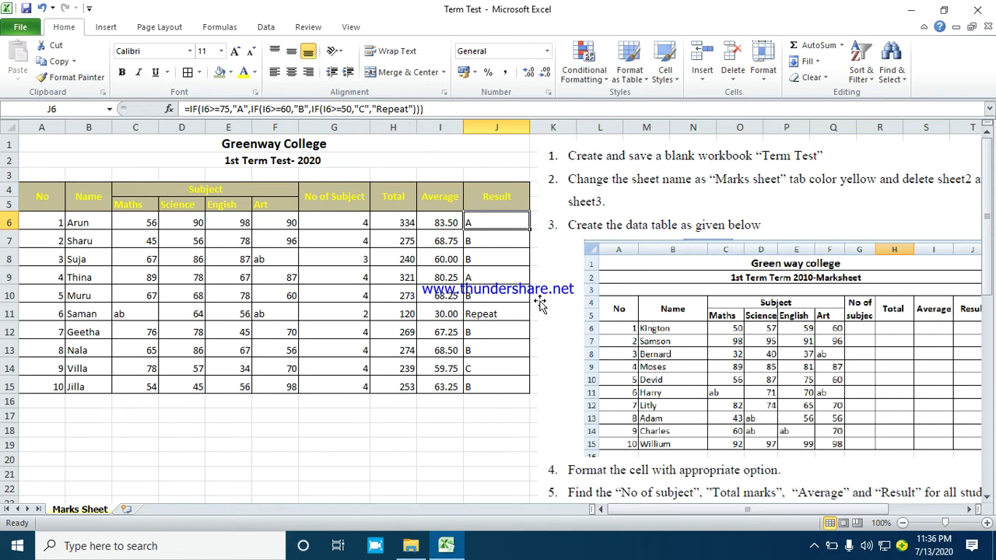
Replace "Repeat" with "W" in J6's formula and refill it down to J15.
click(516, 242)
click(500, 221)
drag(375, 109, 407, 109)
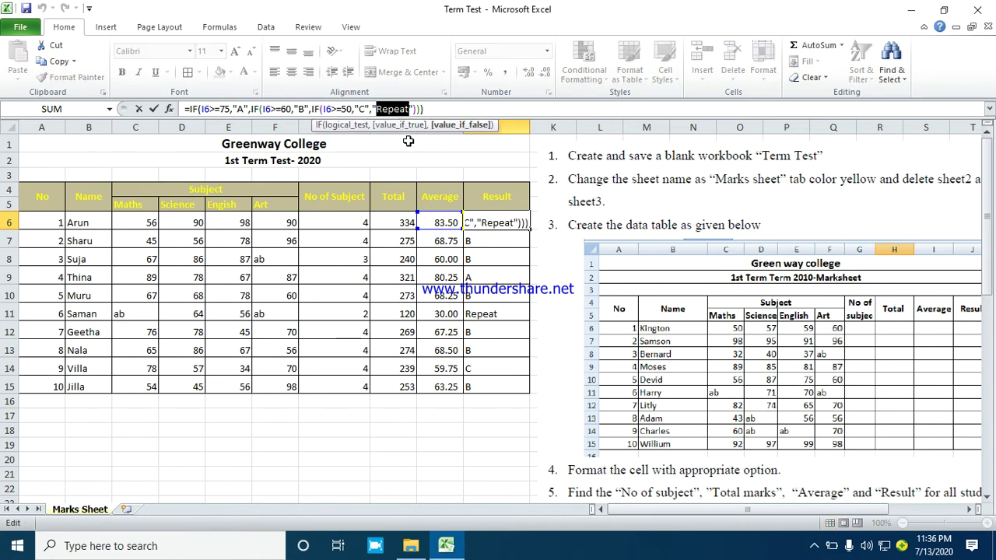
text(W)
key(Return)
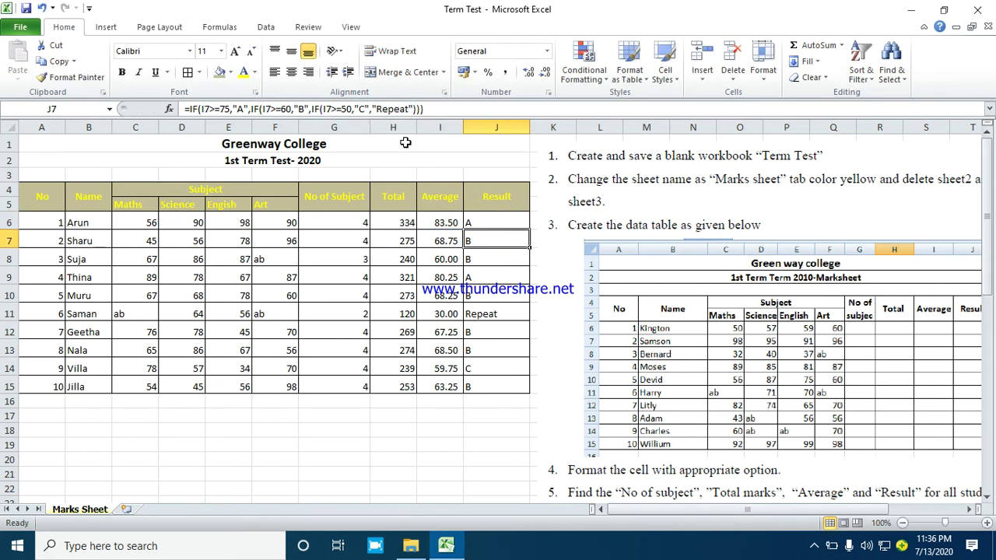
click(496, 221)
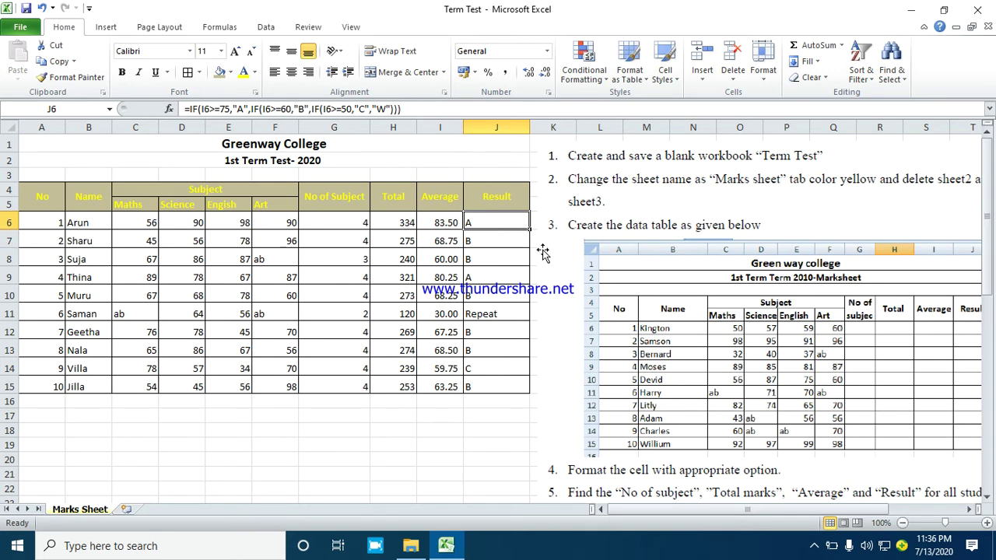
drag(529, 230, 521, 393)
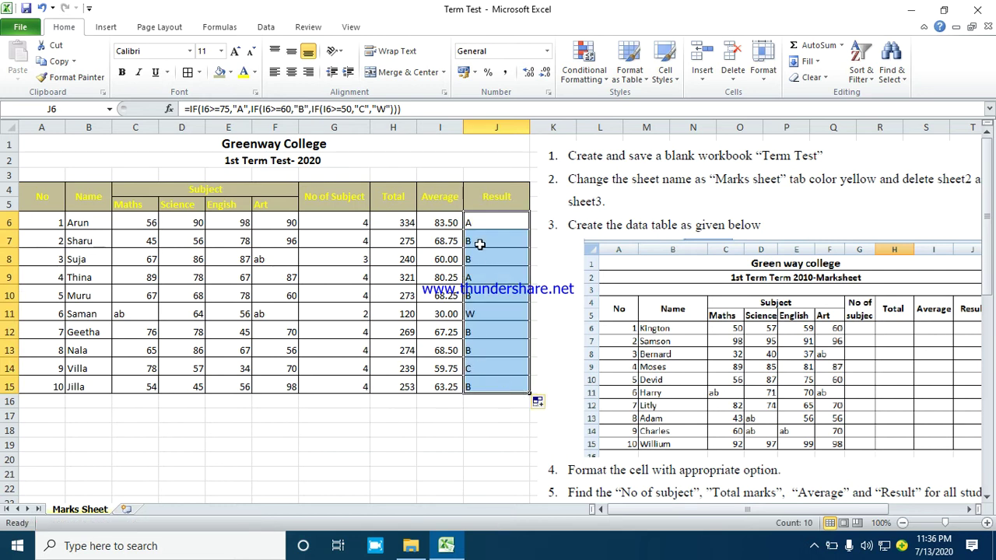
click(350, 332)
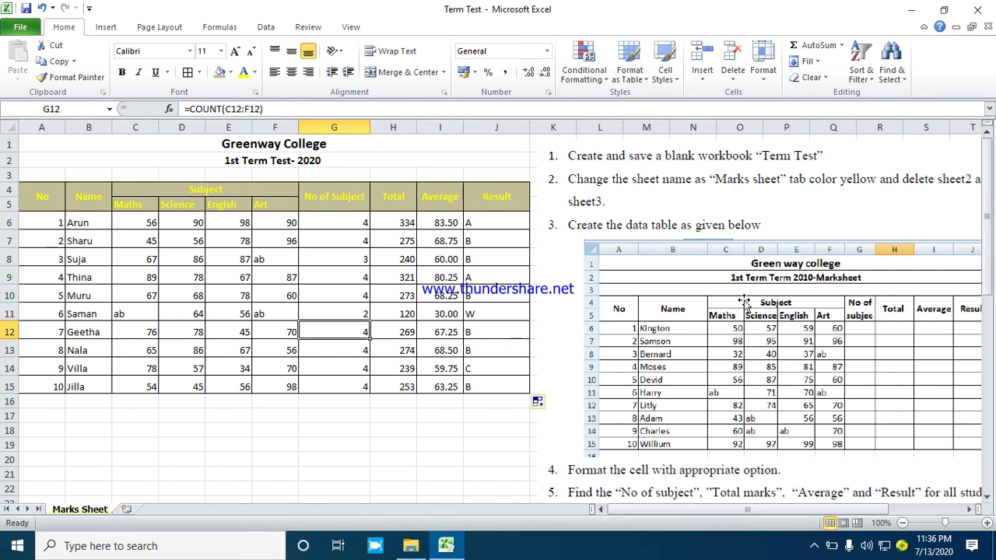
scroll(744, 302, down, 2)
scroll(743, 301, down, 1)
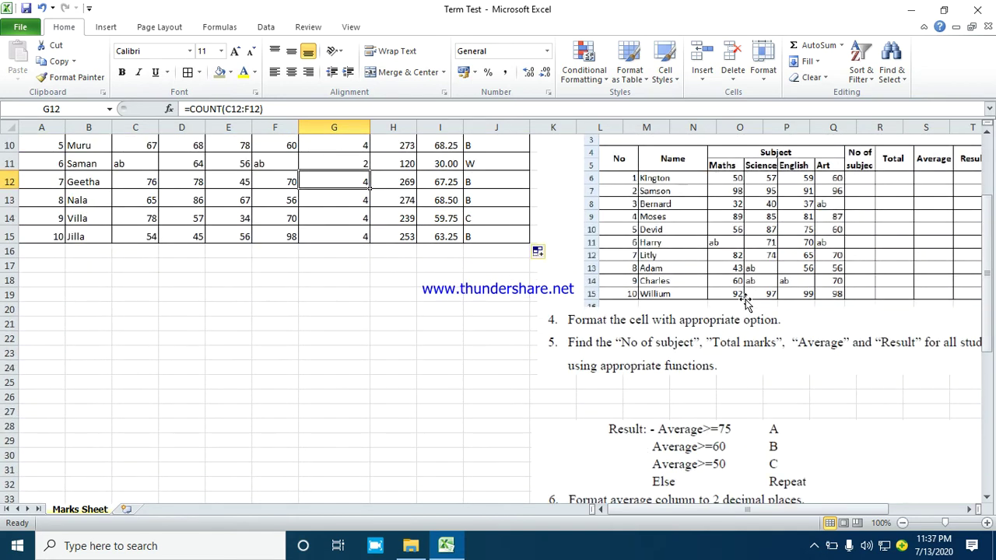
scroll(740, 300, down, 2)
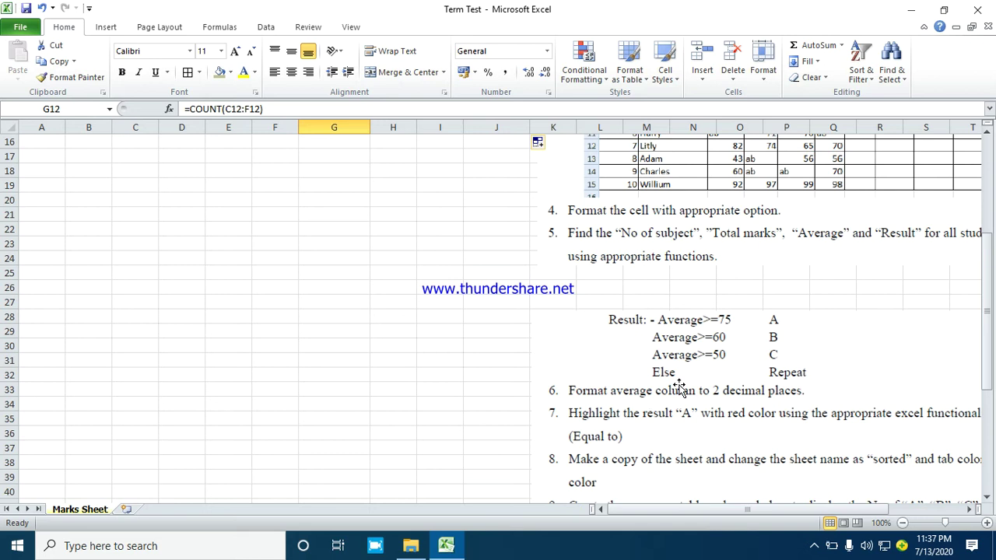
scroll(453, 329, up, 3)
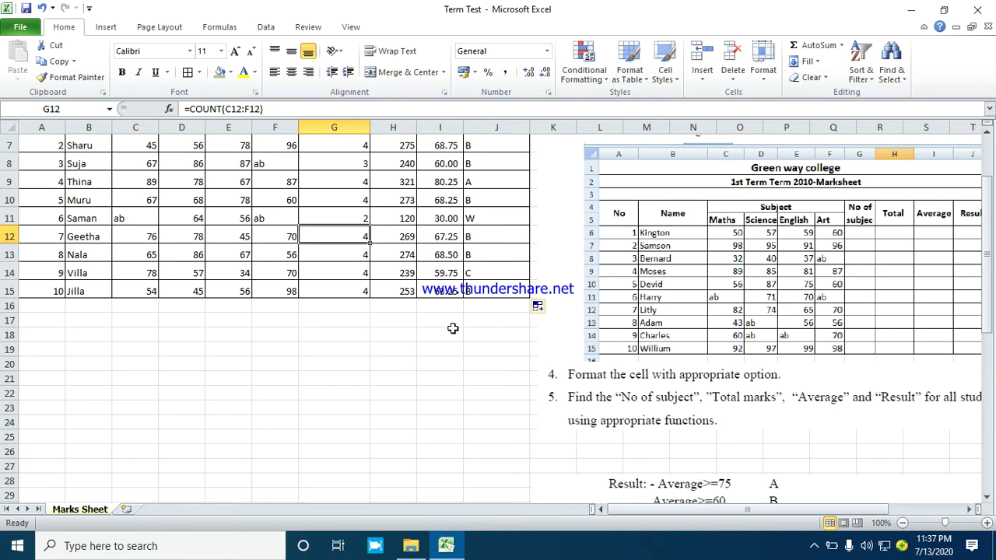
scroll(453, 329, up, 2)
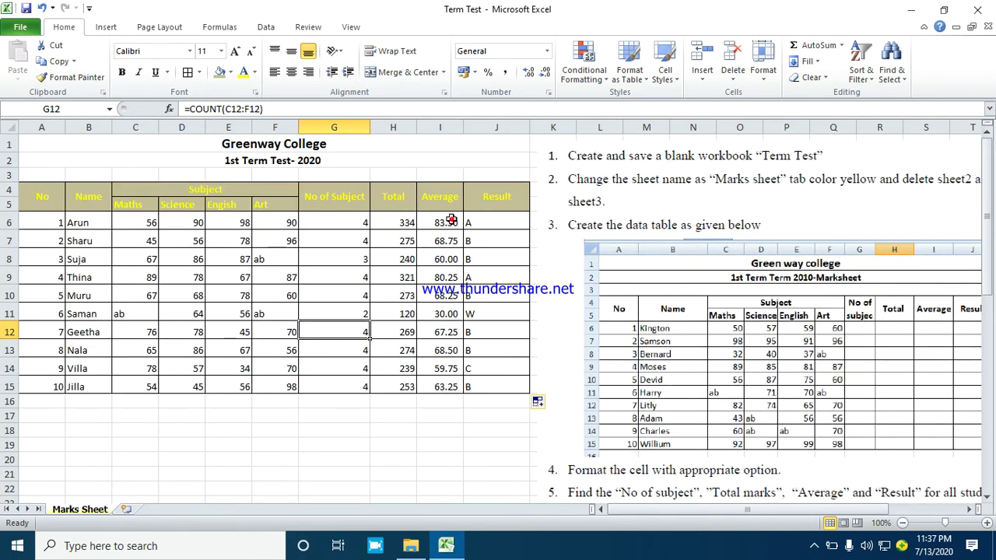
drag(451, 221, 451, 383)
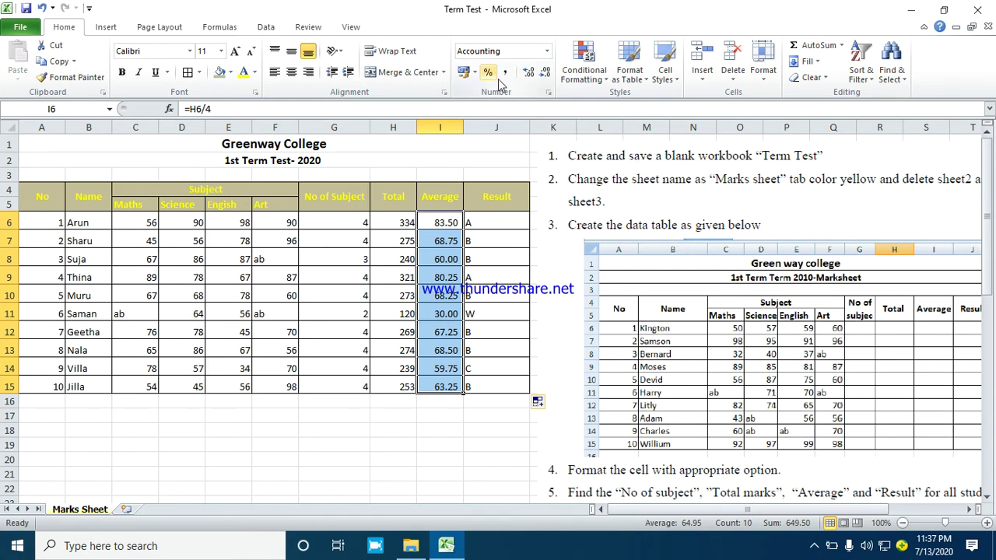
scroll(621, 317, down, 2)
scroll(621, 317, down, 3)
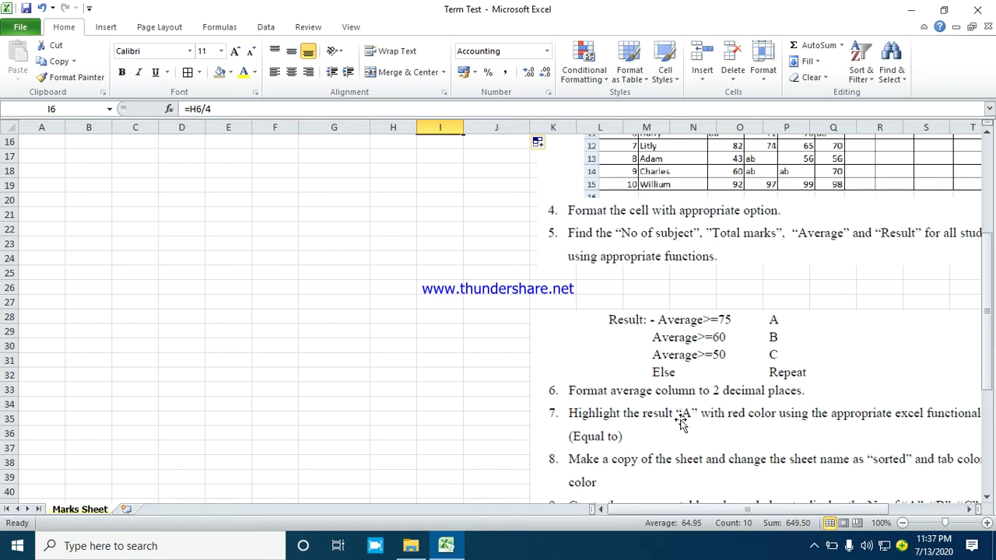
drag(672, 506, 737, 512)
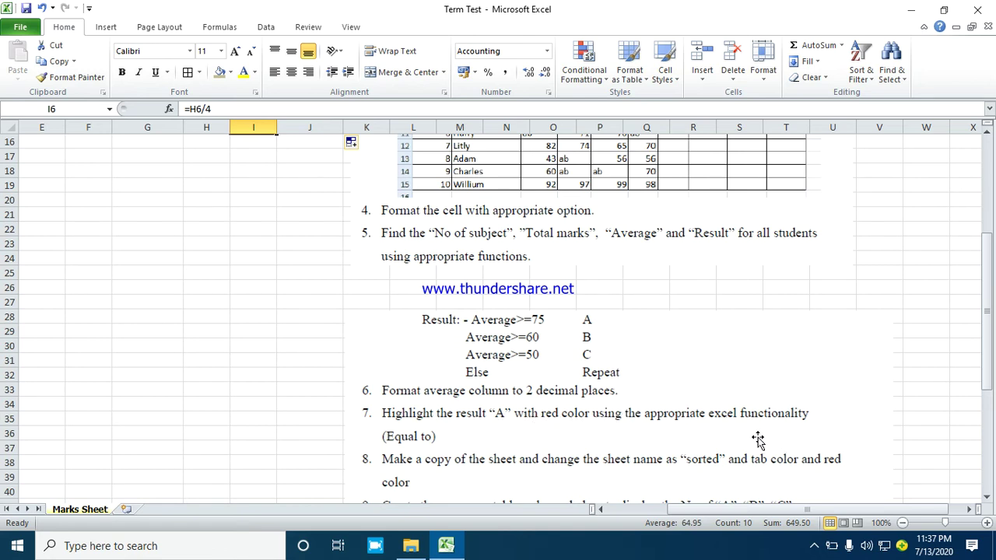
scroll(686, 386, up, 2)
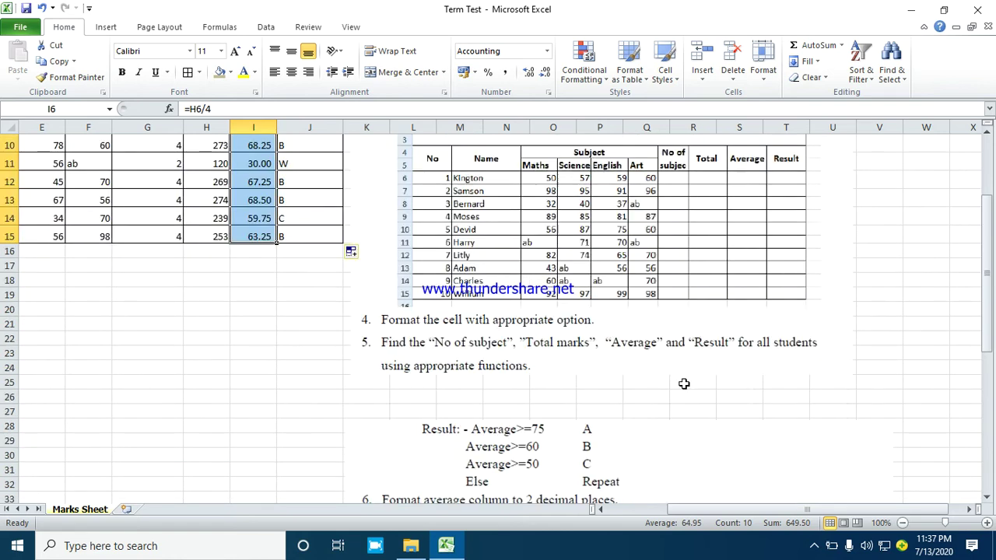
scroll(685, 383, up, 3)
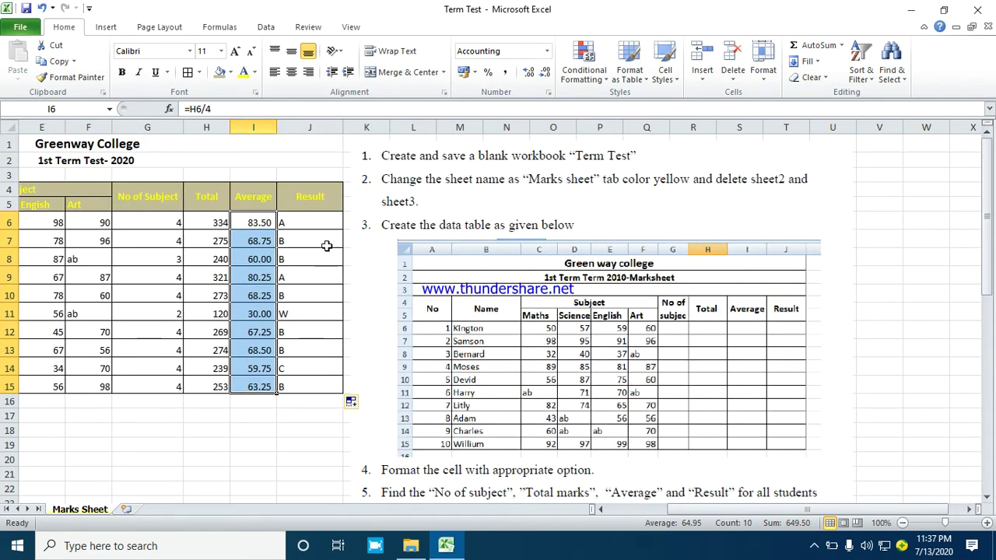
scroll(318, 265, down, 3)
scroll(515, 415, down, 2)
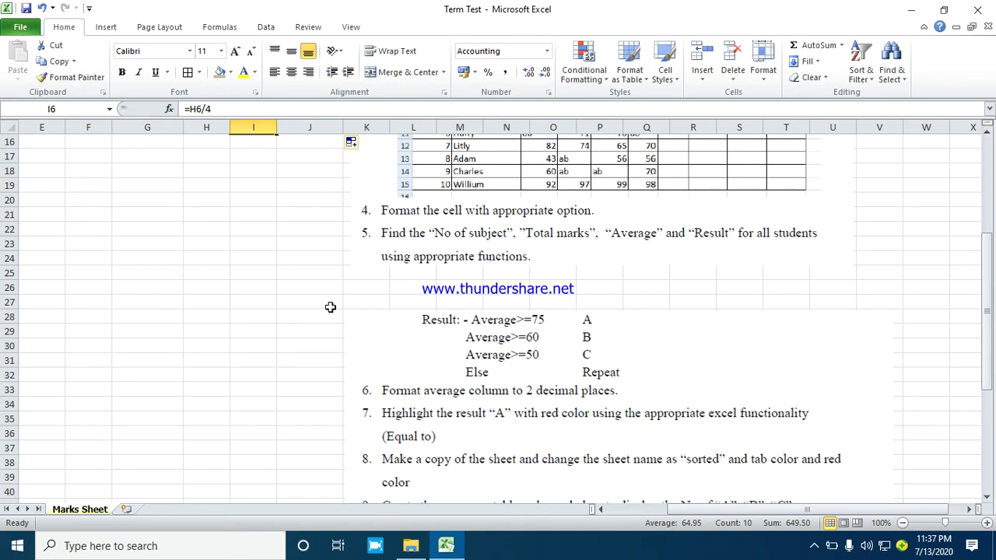
scroll(326, 306, up, 3)
scroll(327, 305, up, 2)
Add an Equal To "A" rule on J6:J15 with bold text and red fill.
drag(317, 225, 309, 387)
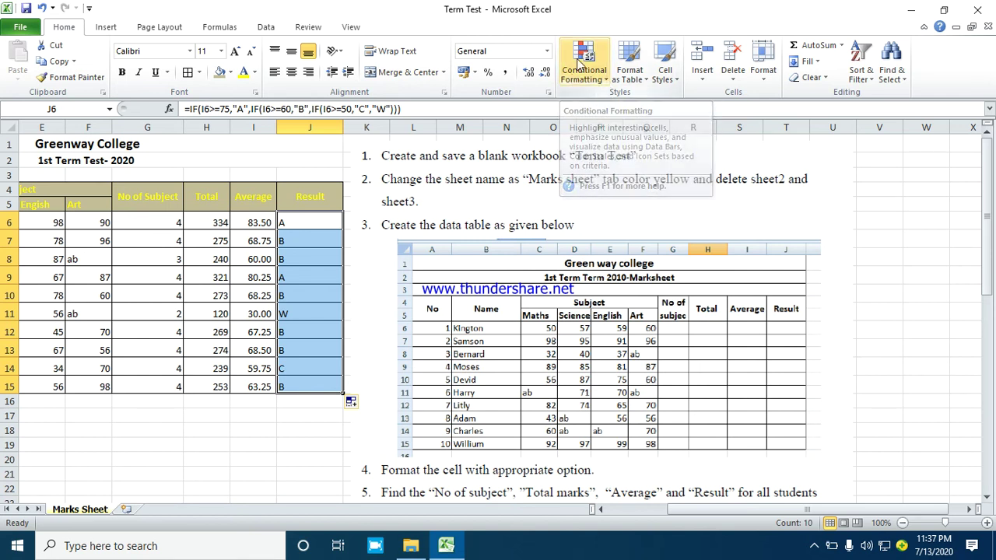
click(594, 82)
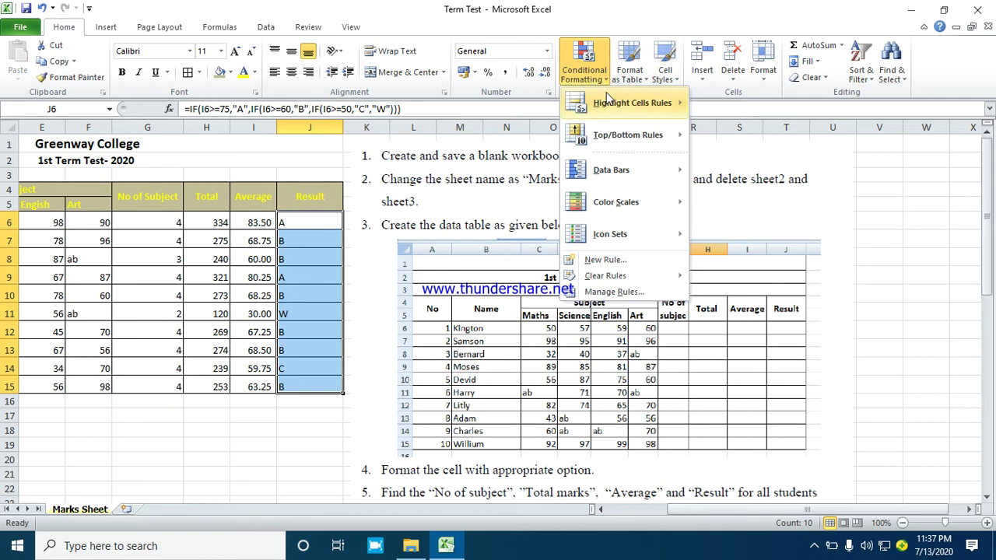
mouse_move(630, 103)
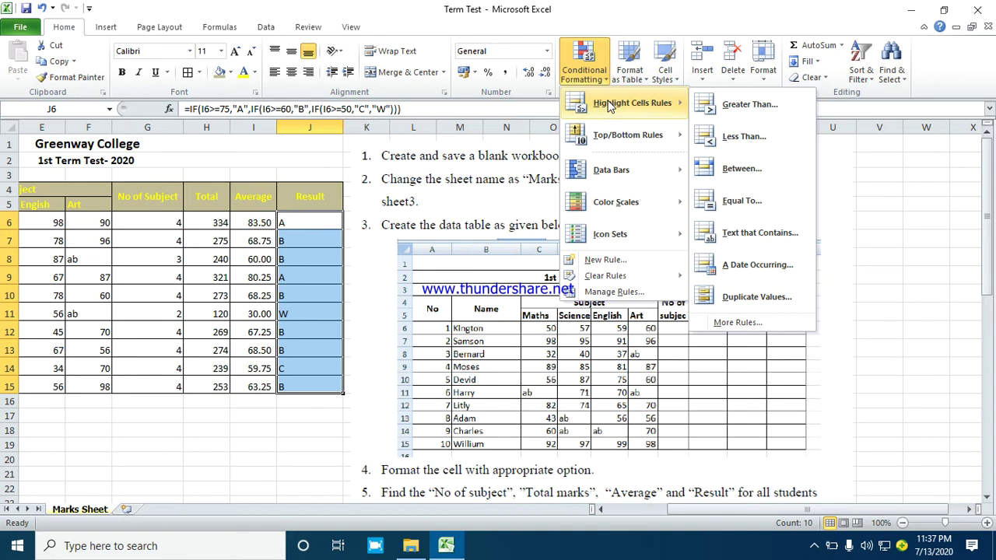
click(759, 208)
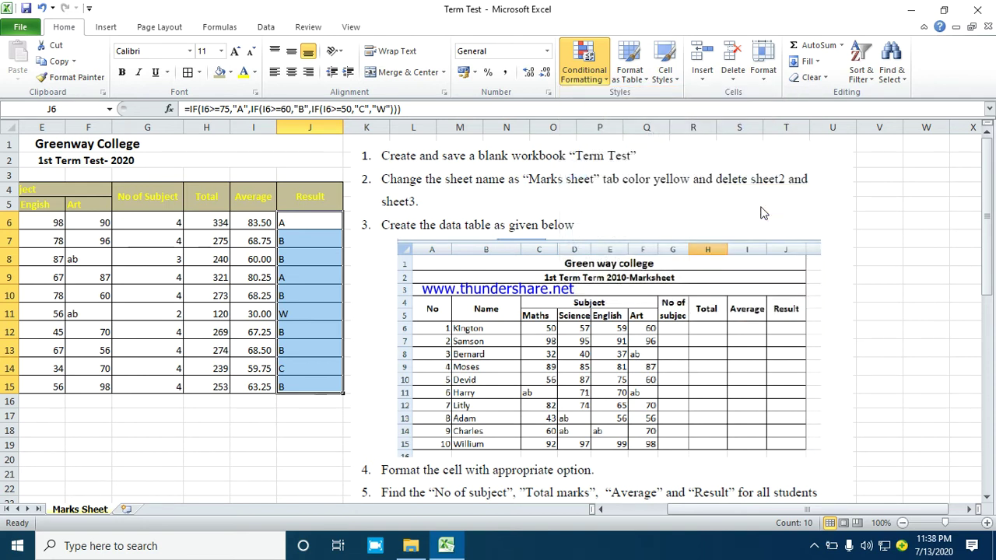
text(A)
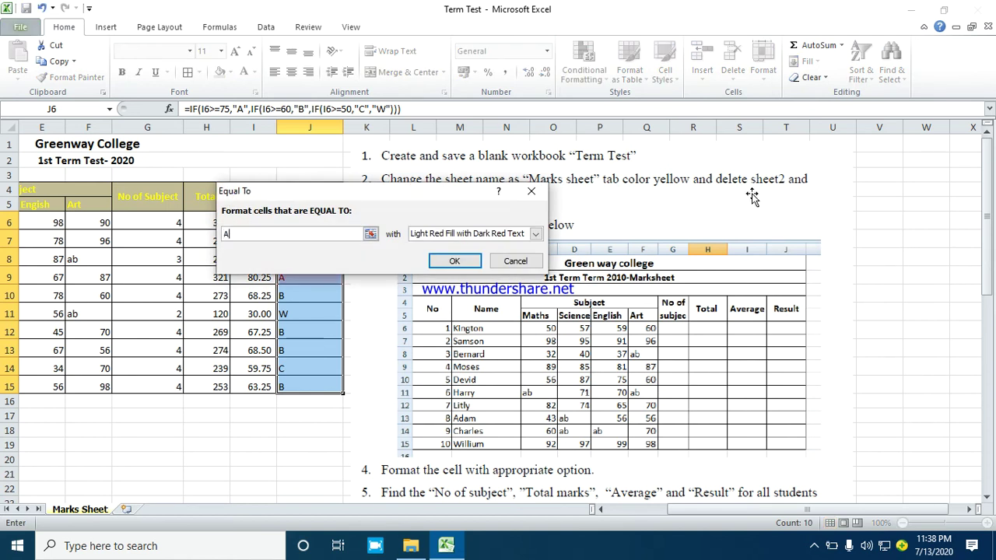
click(536, 233)
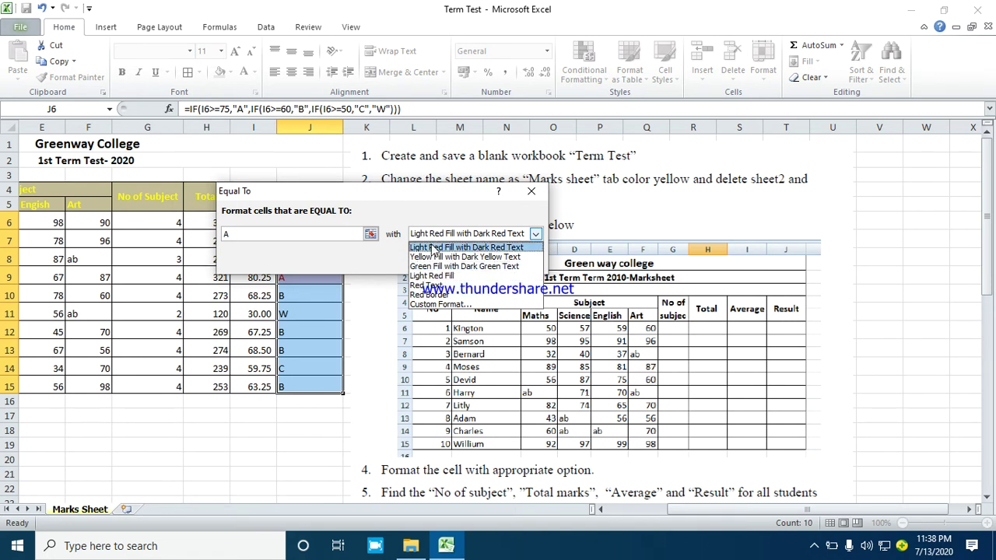
click(477, 305)
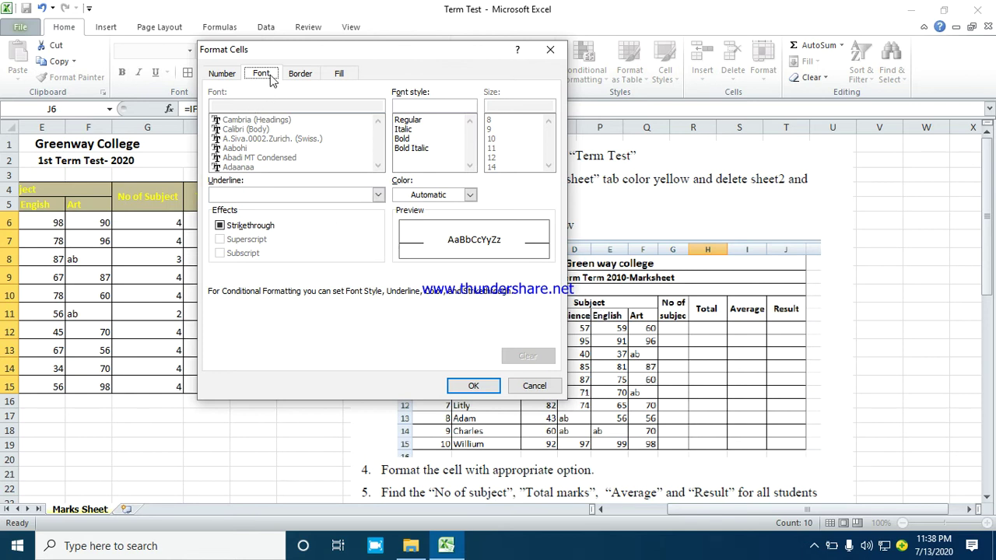
click(402, 138)
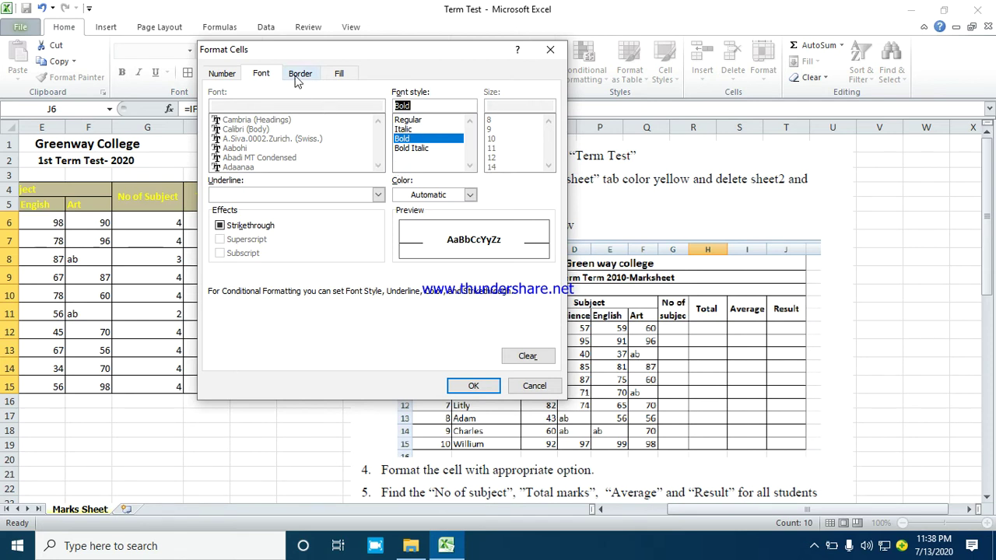
click(338, 74)
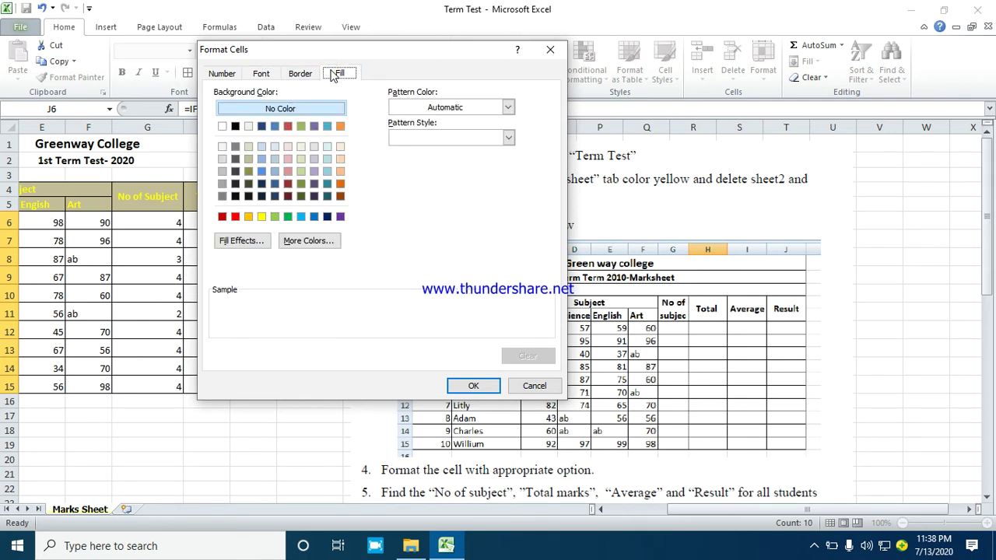
click(235, 217)
click(473, 385)
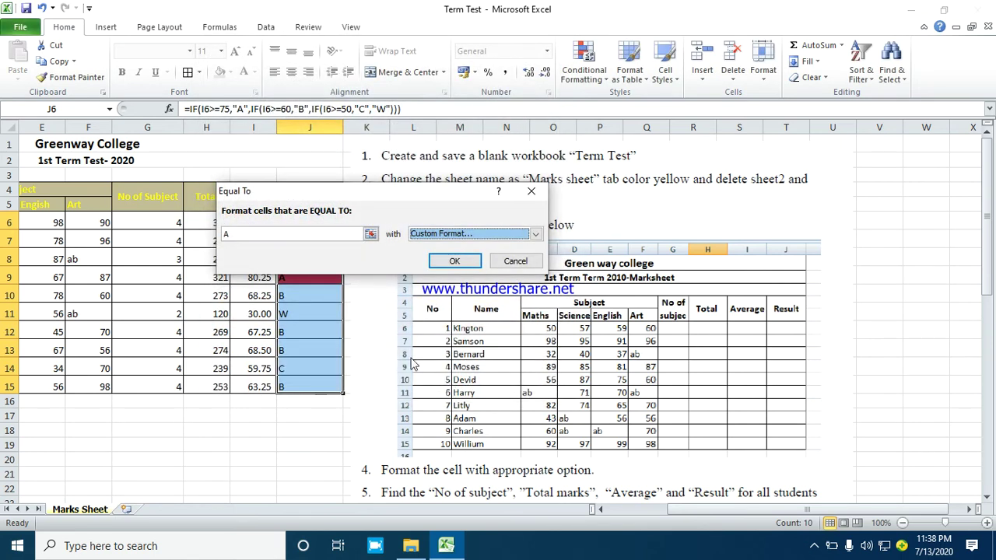
click(454, 261)
click(365, 334)
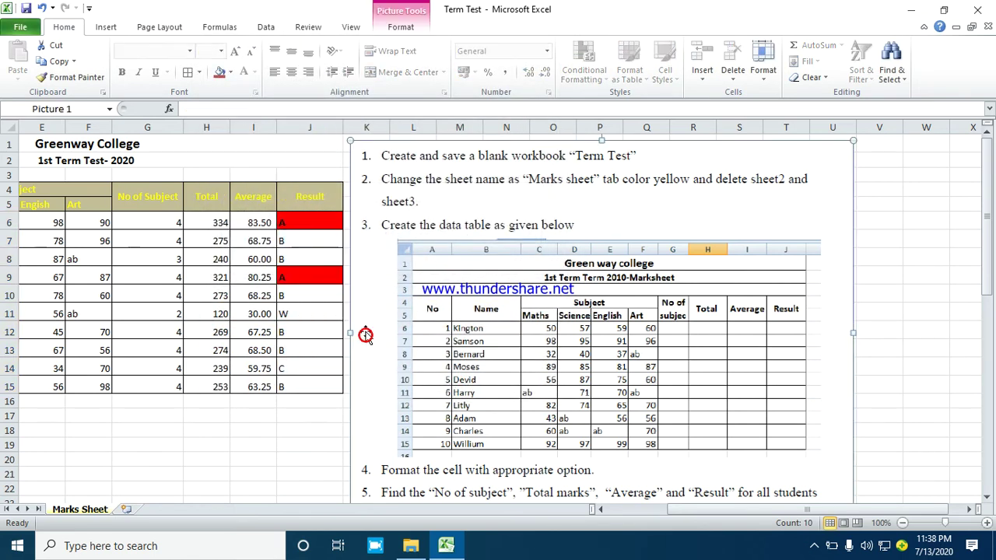
scroll(301, 320, down, 2)
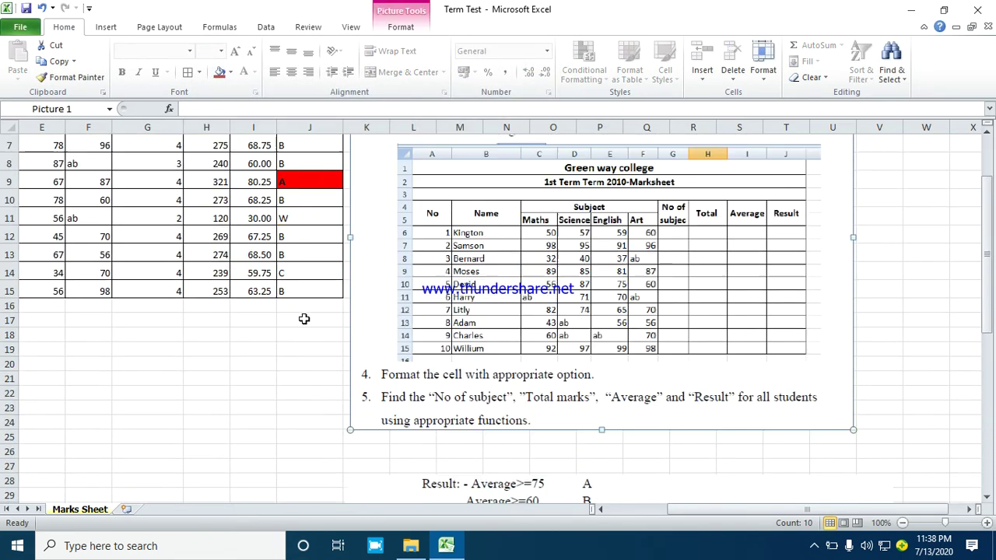
scroll(300, 320, down, 3)
scroll(300, 320, down, 1)
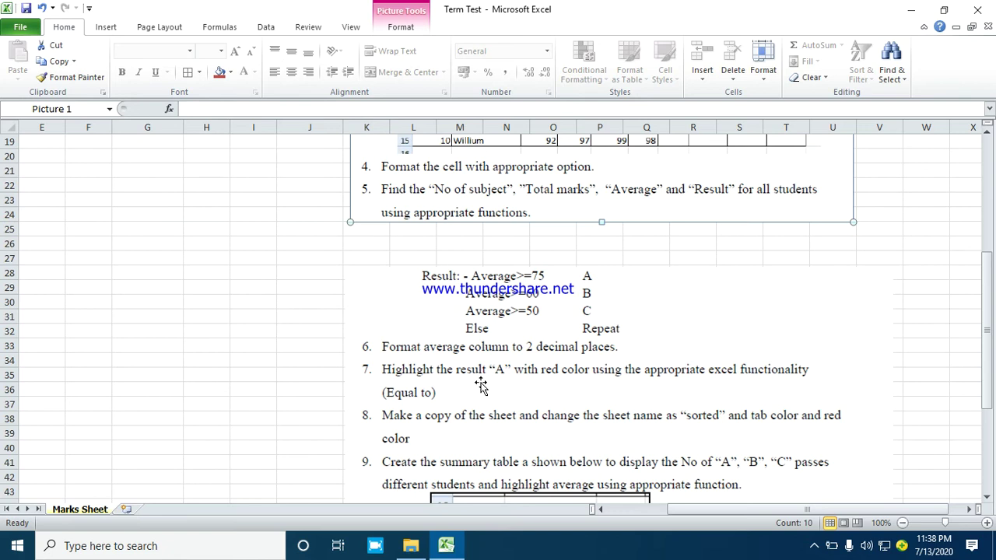
scroll(252, 274, up, 3)
scroll(257, 274, up, 3)
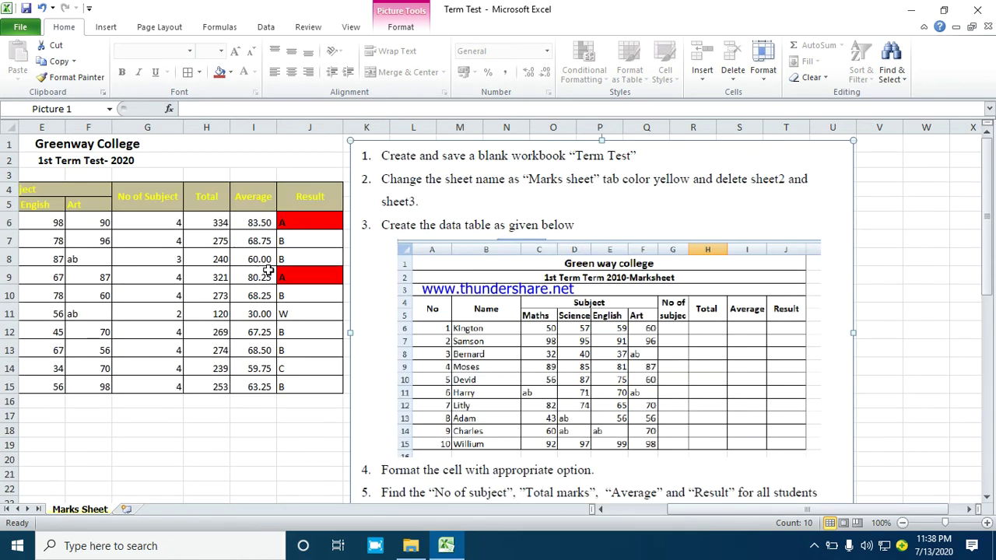
scroll(268, 269, down, 1)
scroll(269, 269, down, 6)
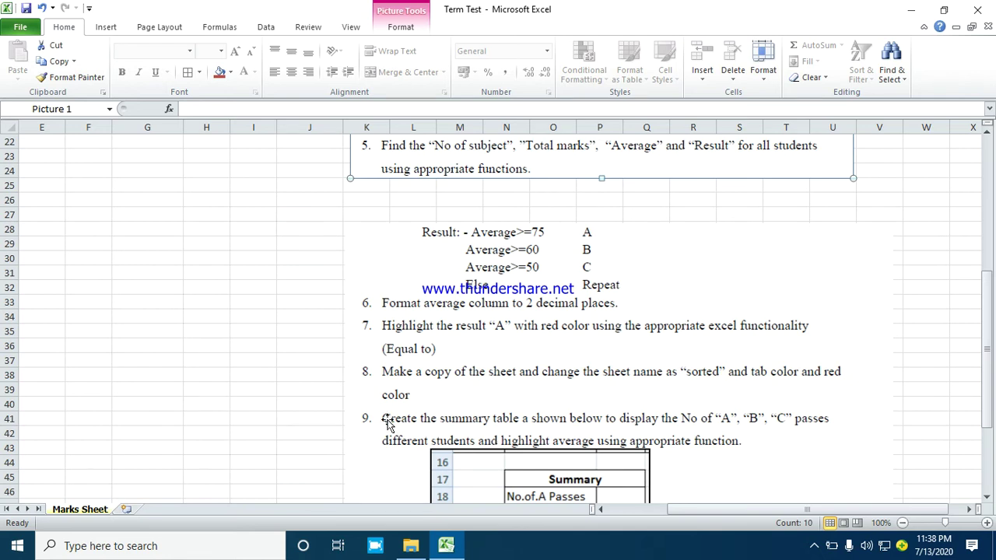
scroll(231, 340, up, 4)
scroll(226, 340, up, 3)
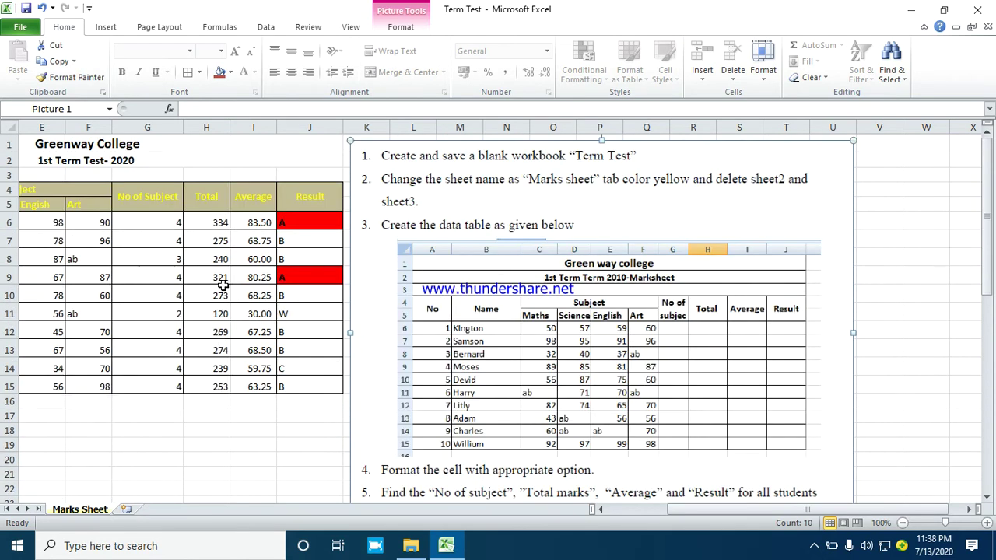
drag(760, 473, 767, 470)
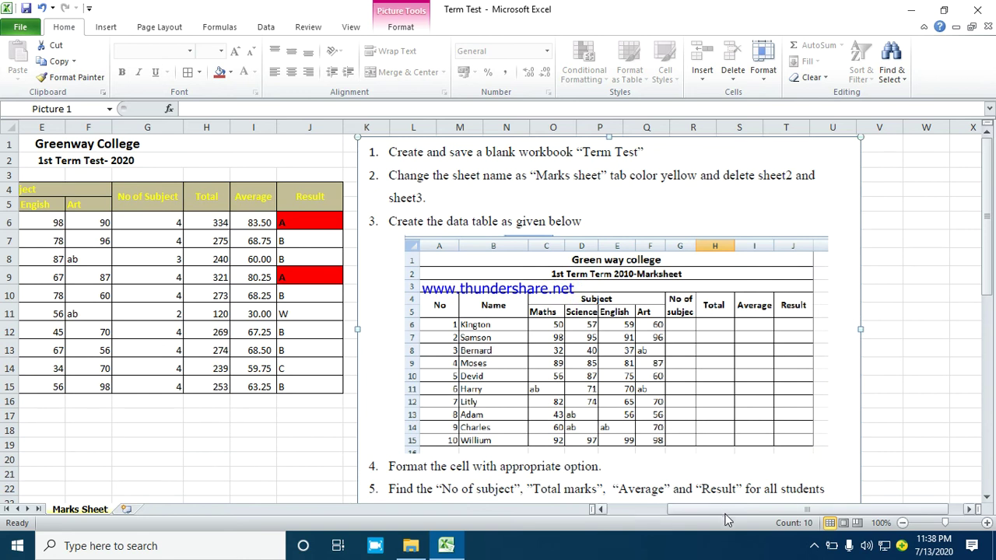
drag(725, 512, 615, 511)
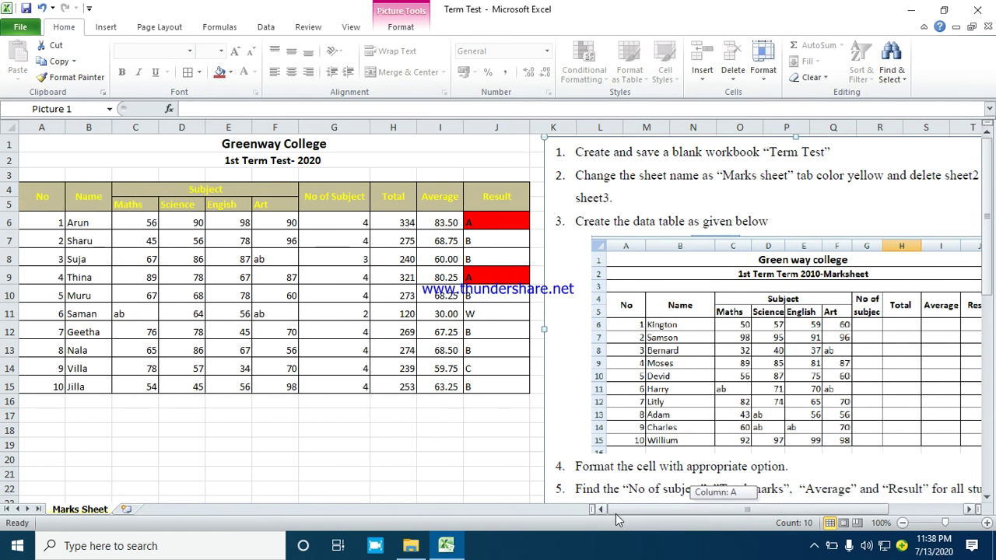
Duplicate Marks Sheet using Move or Copy with Create a copy ticked.
right_click(78, 512)
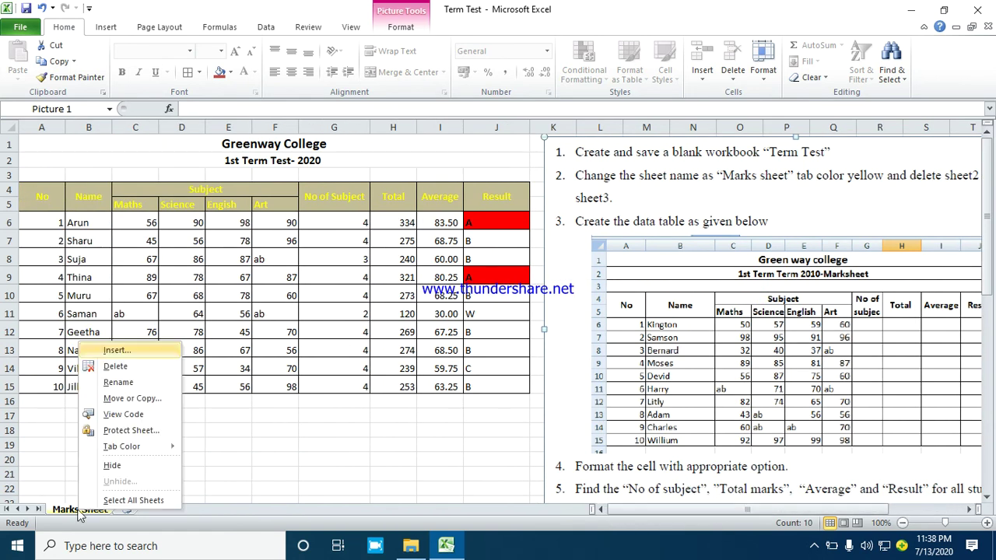
click(165, 399)
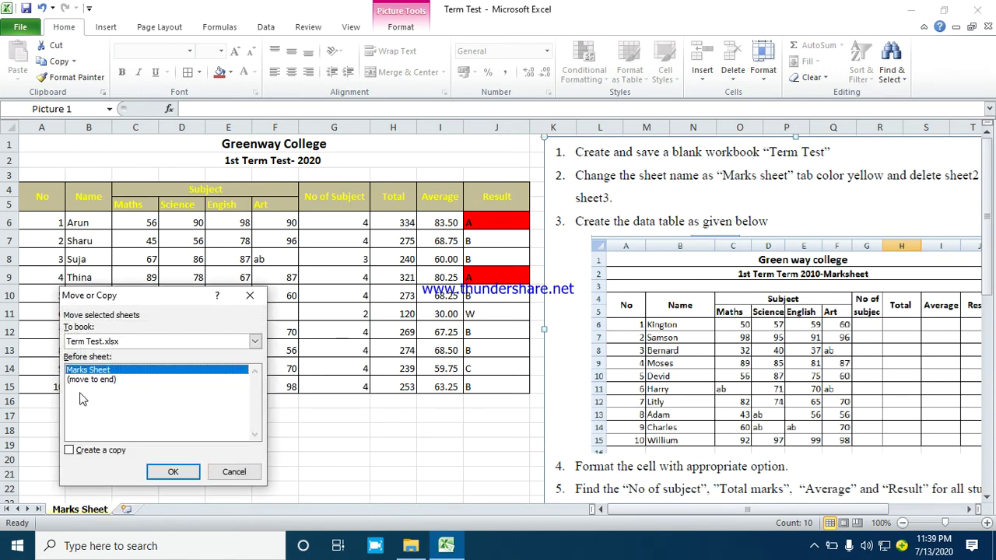
drag(114, 303, 193, 284)
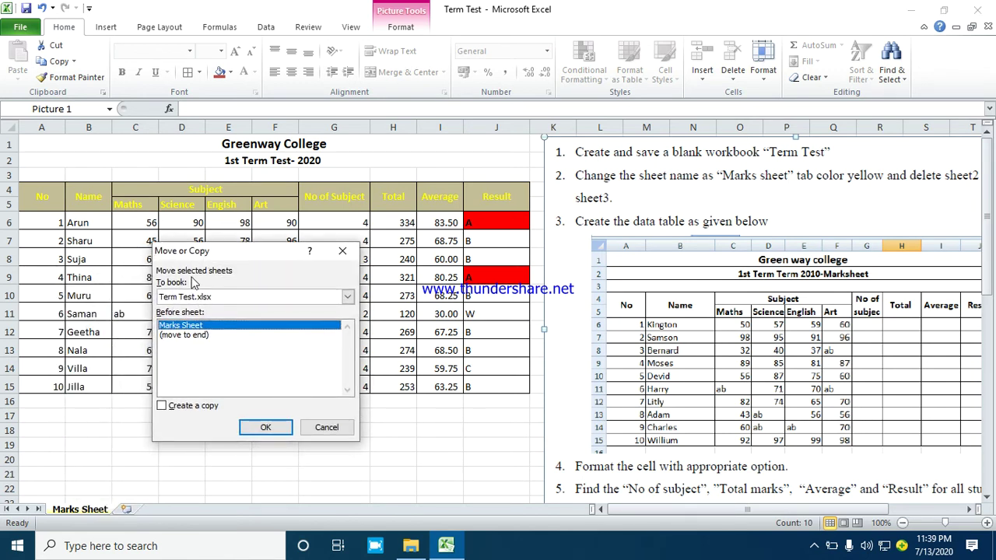
click(204, 409)
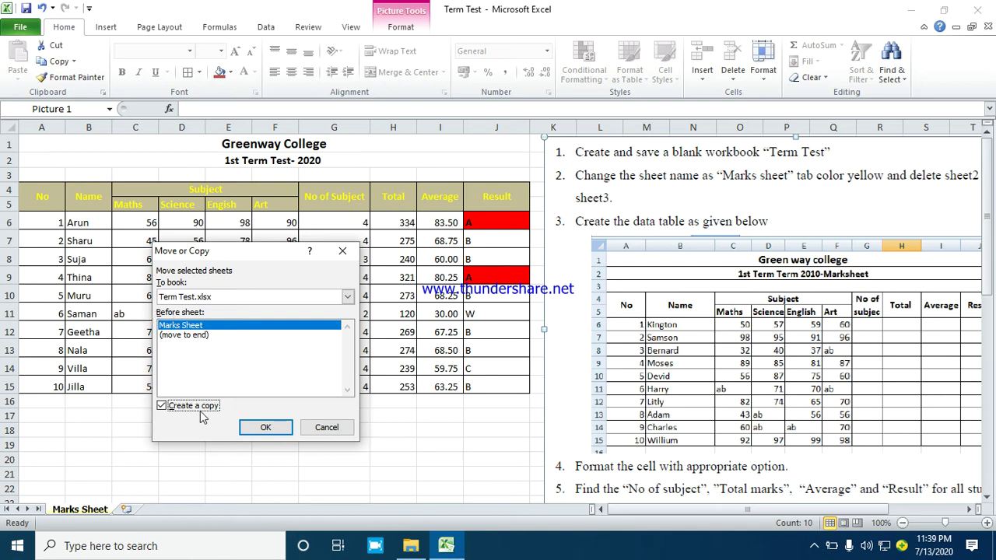
click(264, 427)
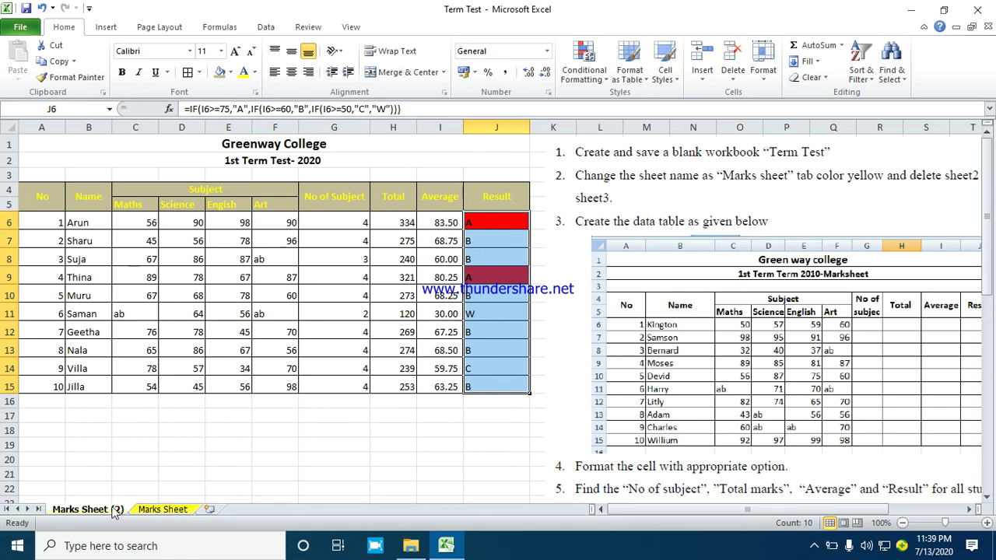
scroll(269, 435, down, 2)
scroll(268, 435, down, 3)
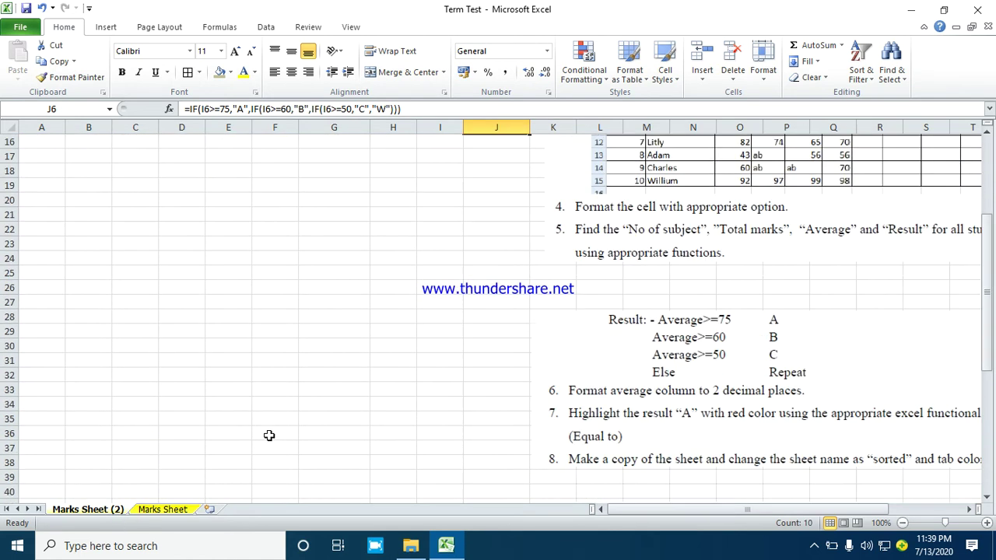
scroll(269, 436, down, 3)
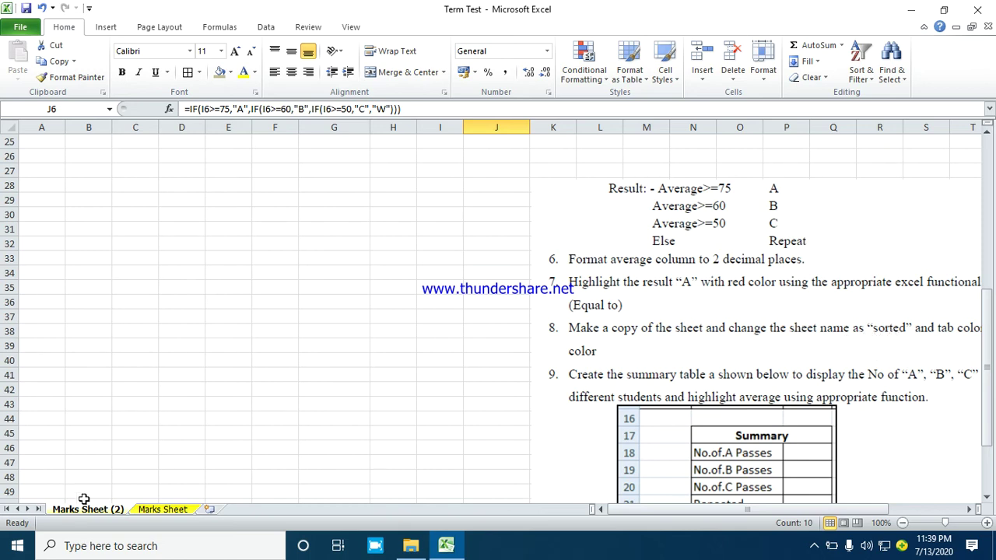
scroll(108, 483, up, 5)
scroll(108, 484, up, 2)
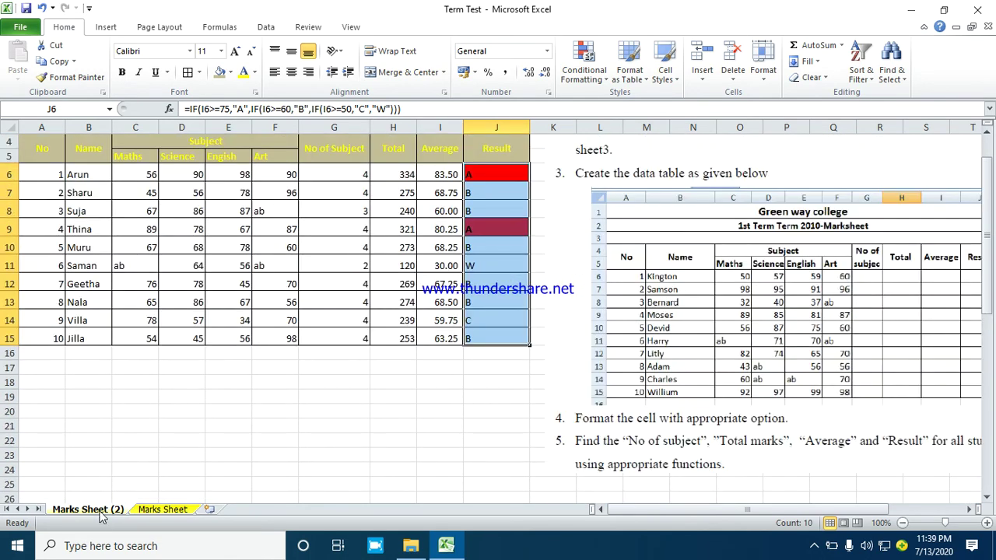
right_click(100, 511)
click(161, 382)
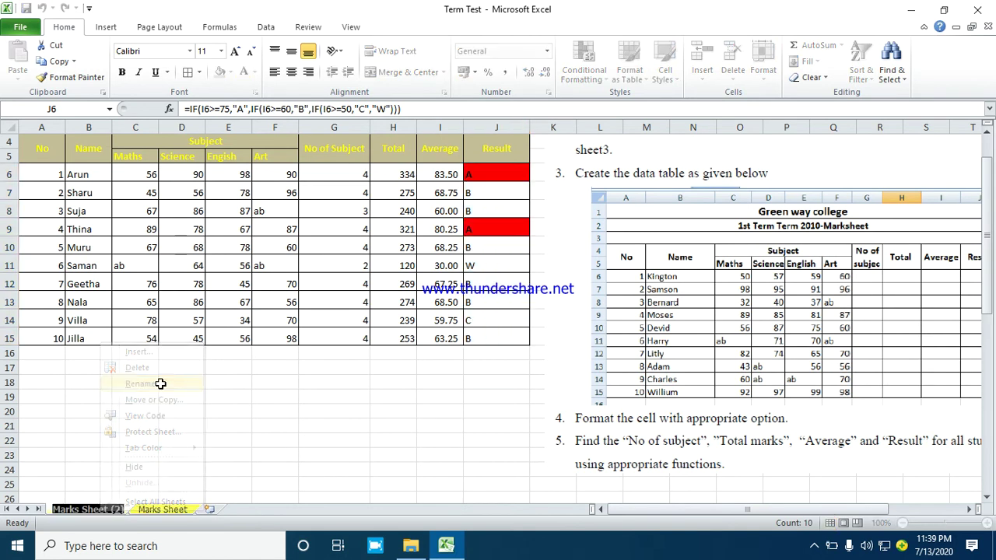
text(sorted)
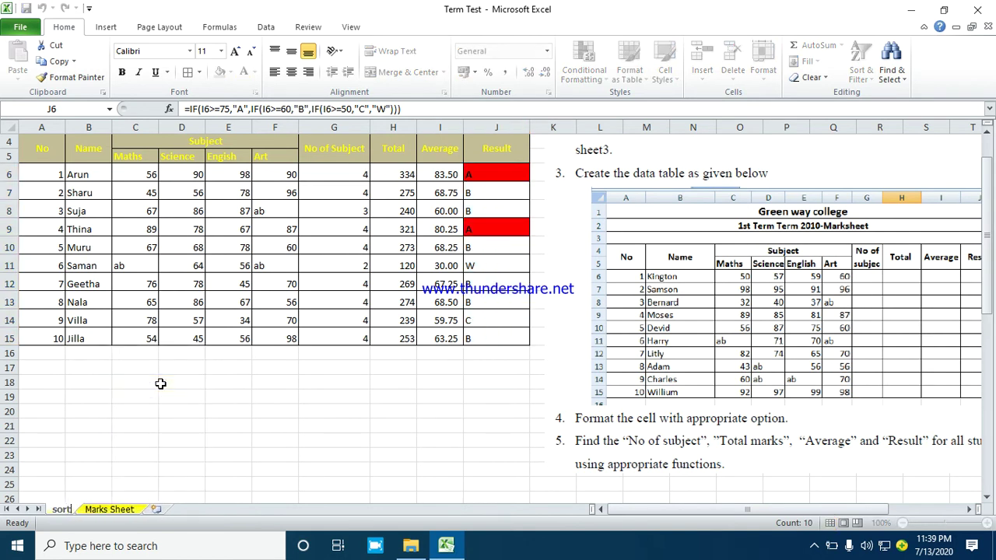
key(Return)
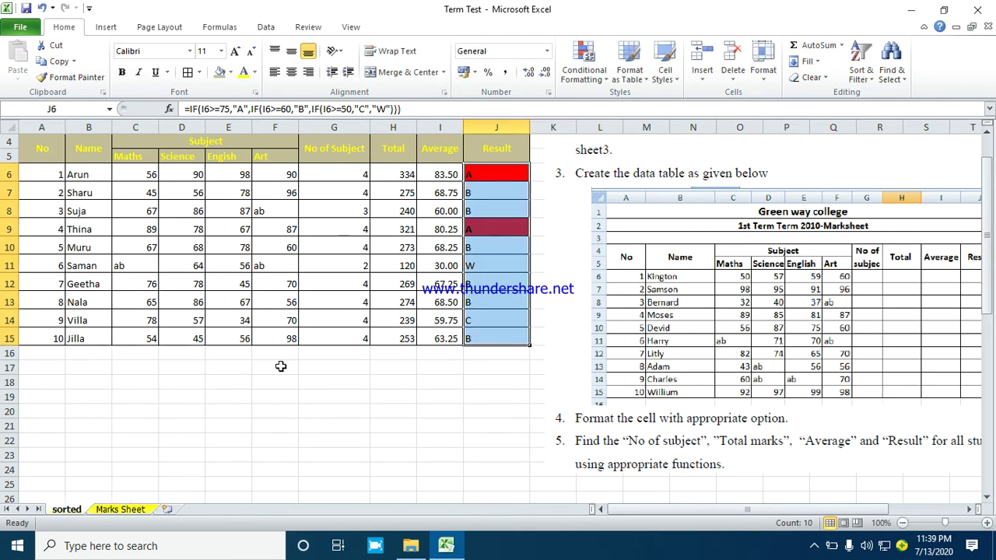
scroll(654, 298, down, 2)
scroll(692, 336, down, 4)
scroll(693, 336, down, 2)
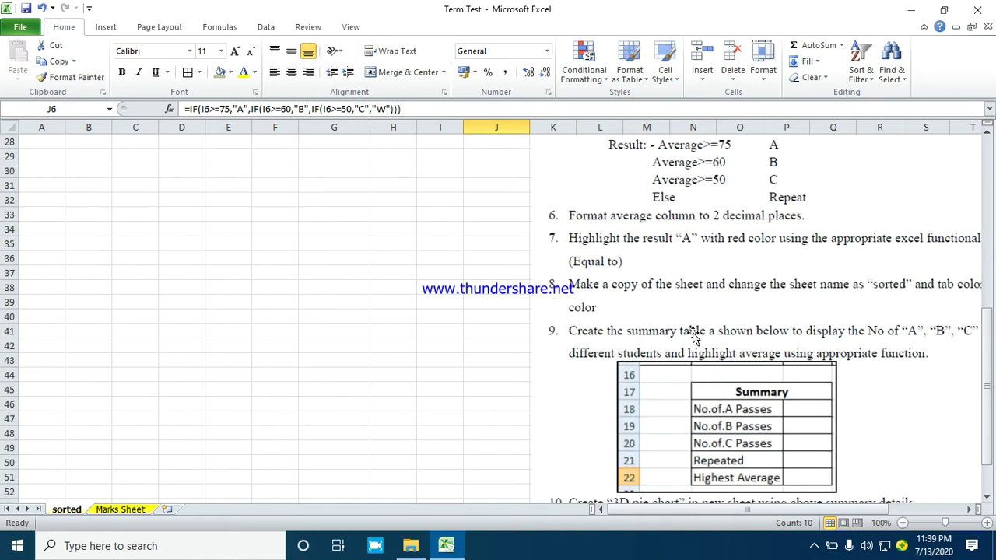
scroll(68, 327, up, 4)
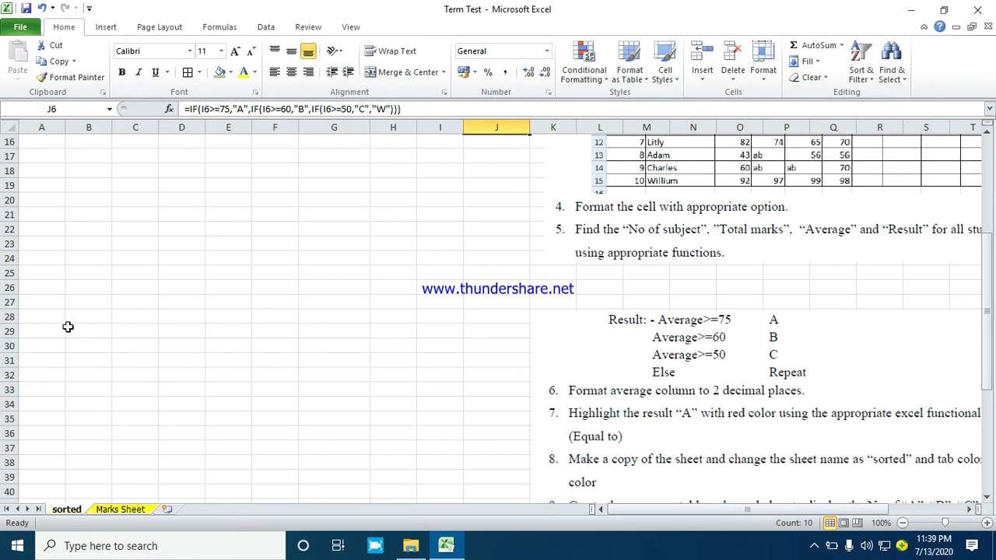
right_click(66, 508)
mouse_move(121, 444)
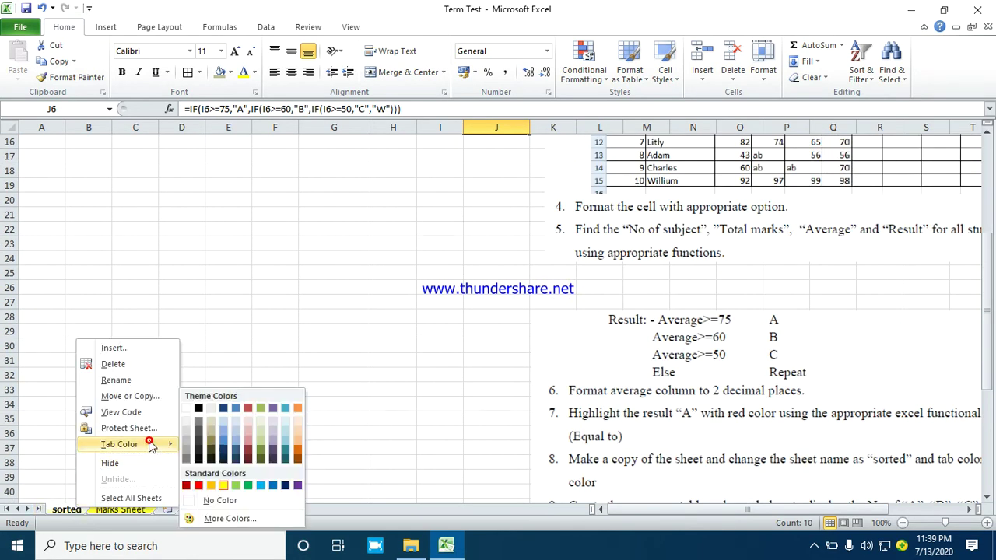
click(198, 485)
click(393, 329)
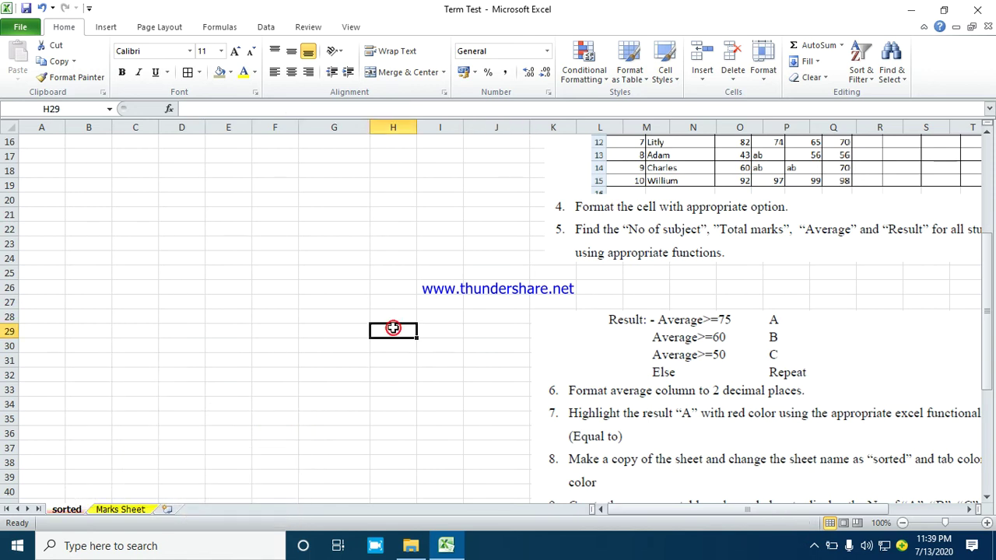
scroll(393, 328, down, 4)
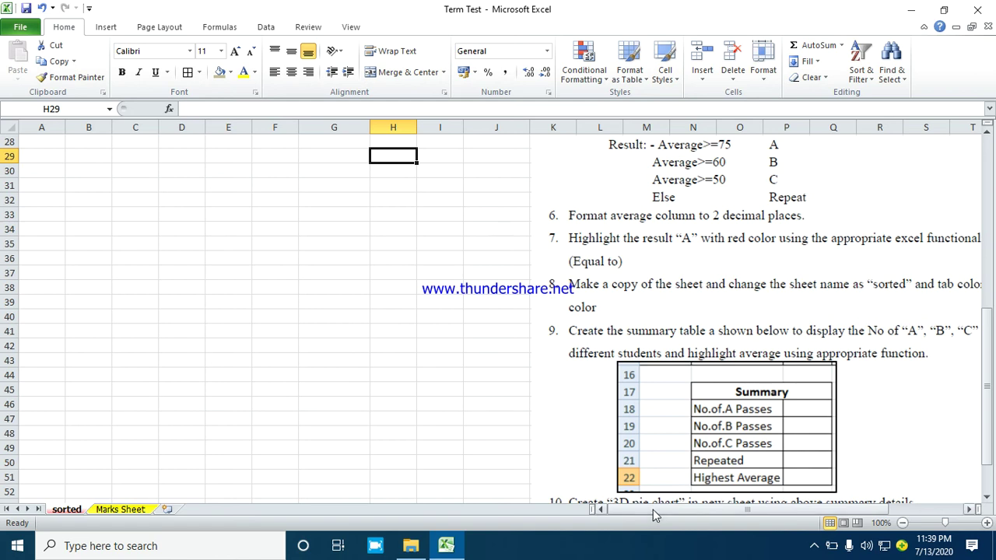
drag(653, 509, 721, 508)
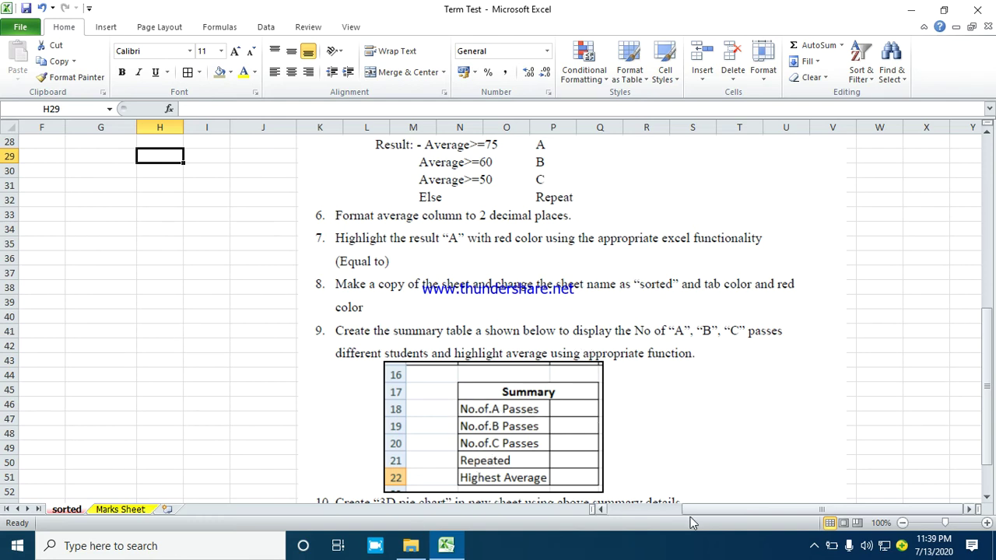
drag(704, 514, 624, 509)
scroll(113, 349, up, 8)
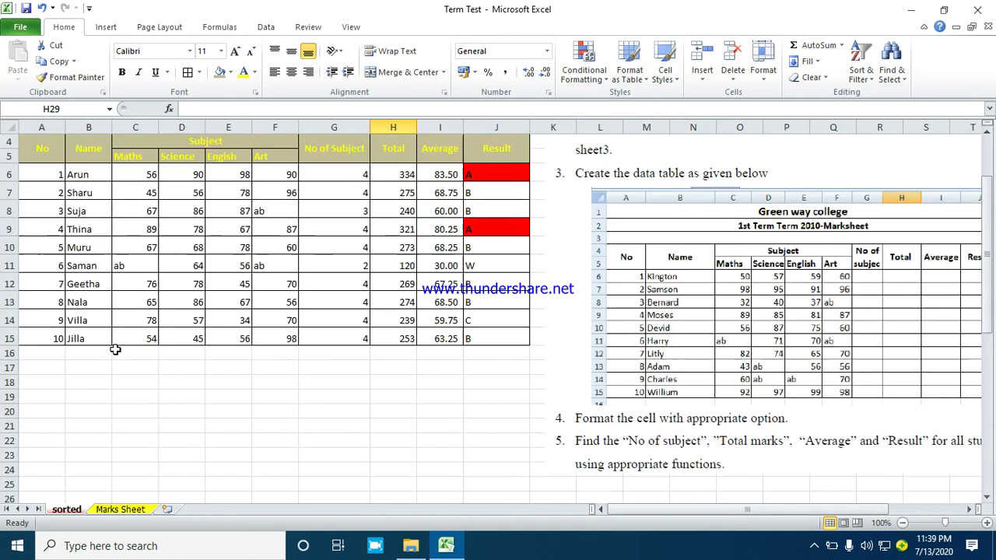
Enter Summary in A17 and No of A Pass in A18, then widen column A.
click(46, 372)
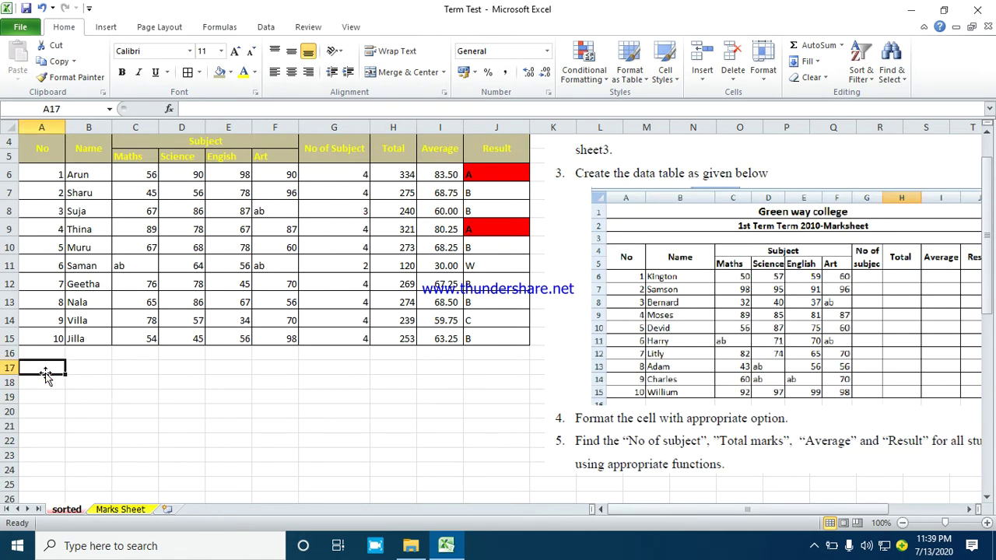
text(Summary)
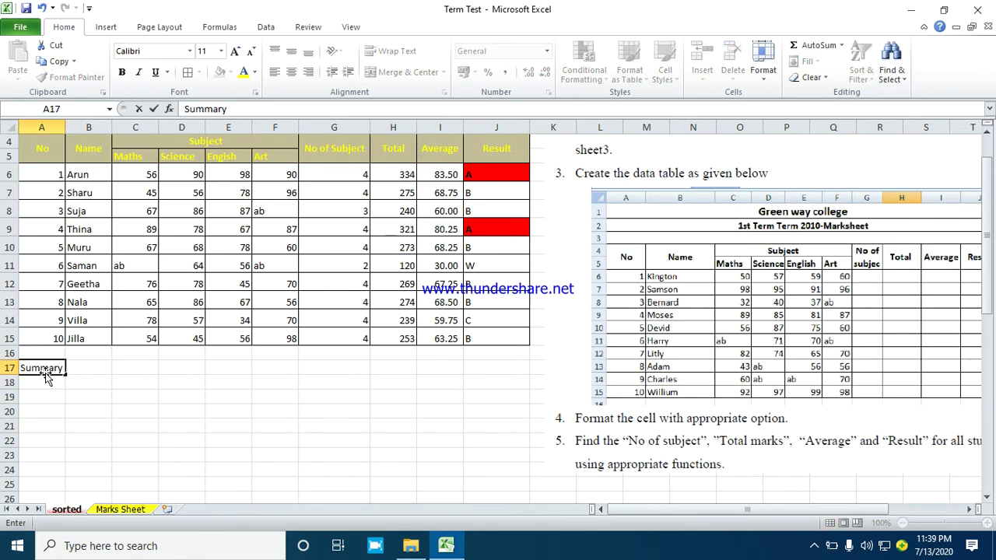
key(Return)
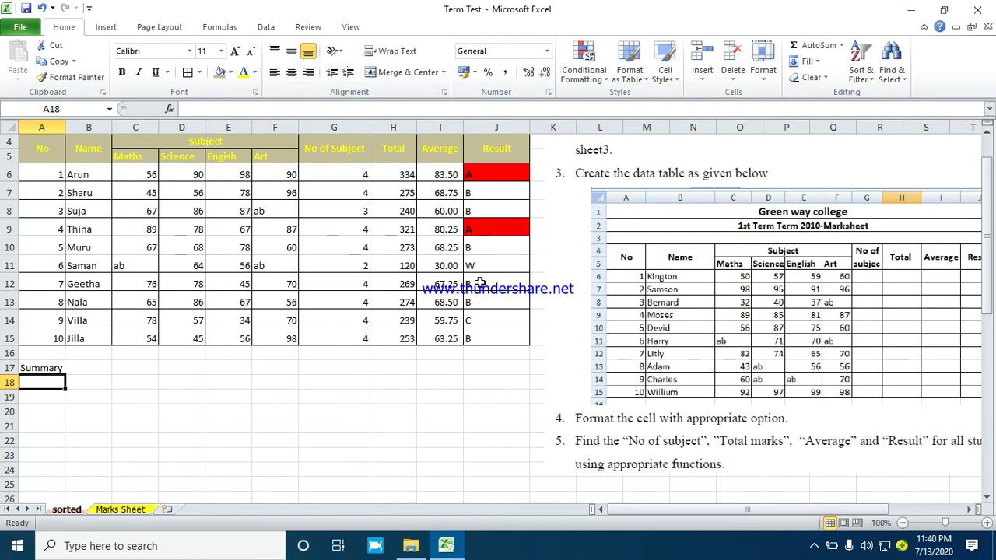
scroll(632, 358, down, 3)
scroll(633, 357, down, 6)
scroll(633, 358, down, 1)
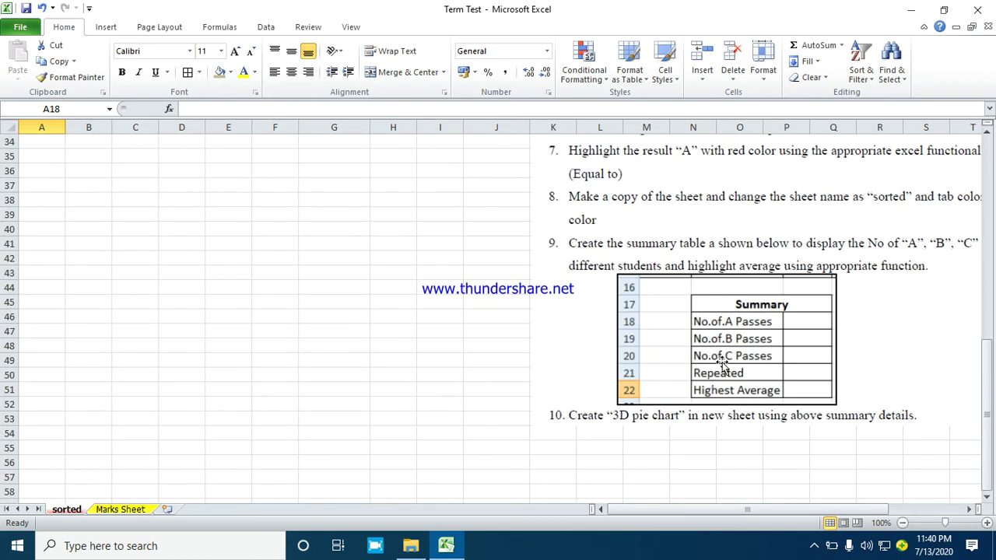
scroll(339, 301, up, 5)
scroll(339, 302, up, 4)
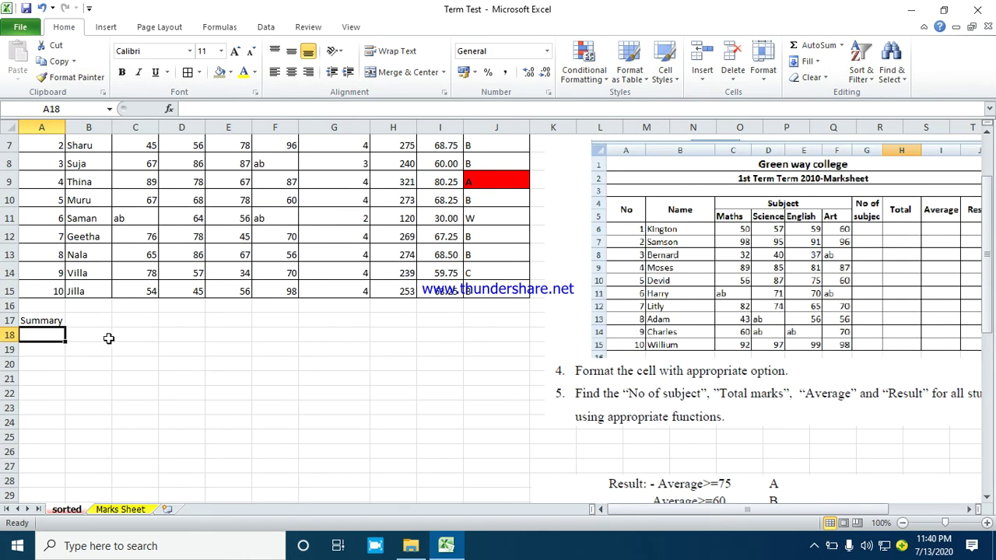
text(No of)
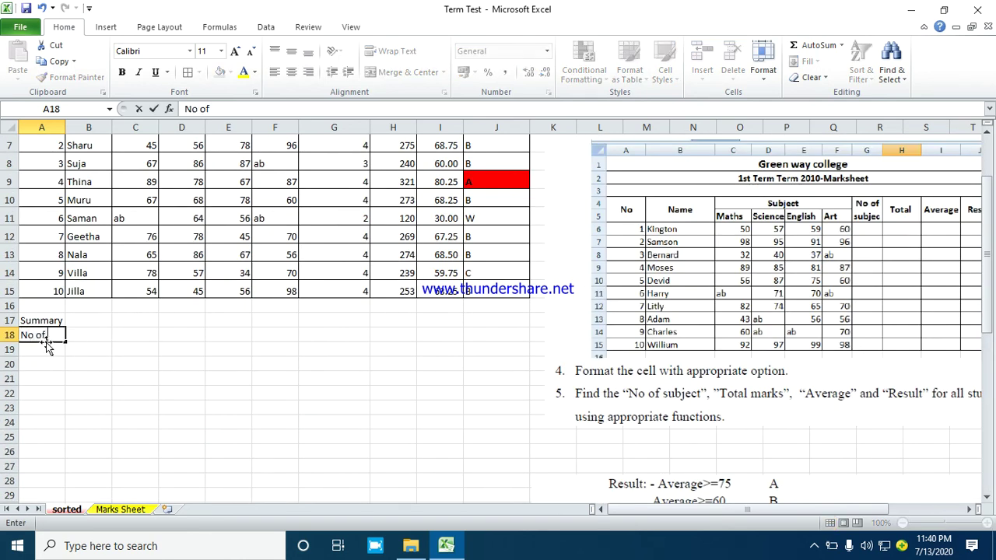
text(s)
key(Return)
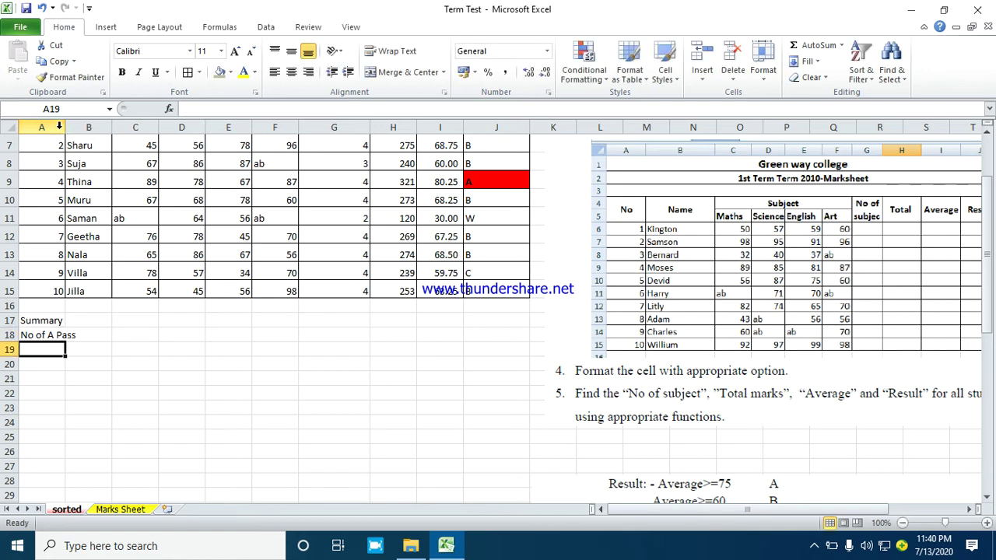
drag(65, 127, 82, 127)
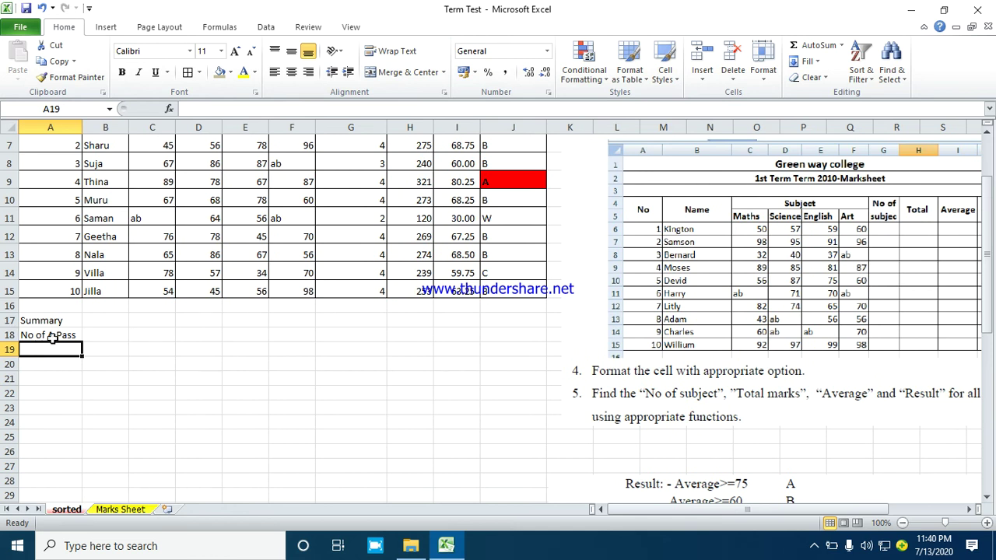
Copy the label down and edit copies into No of B Pass, No of C Pass and No of Fail.
click(52, 338)
drag(82, 342, 81, 389)
double_click(49, 350)
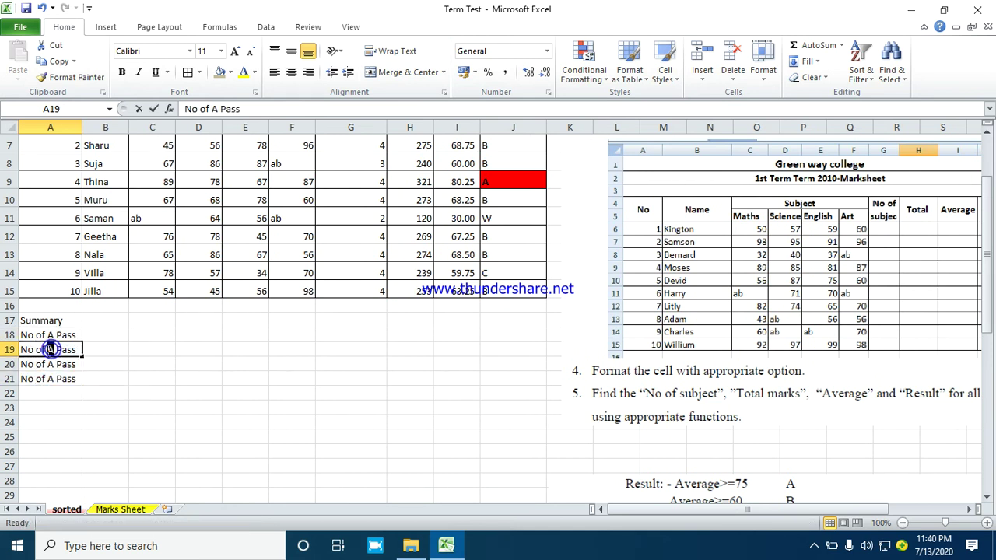
double_click(49, 349)
text(B)
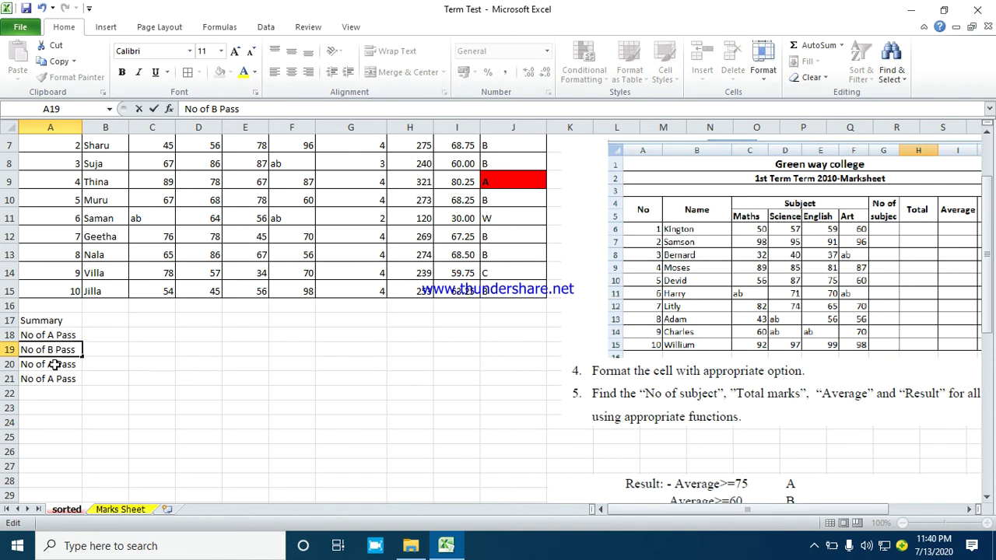
click(53, 364)
double_click(53, 364)
text(C)
click(52, 379)
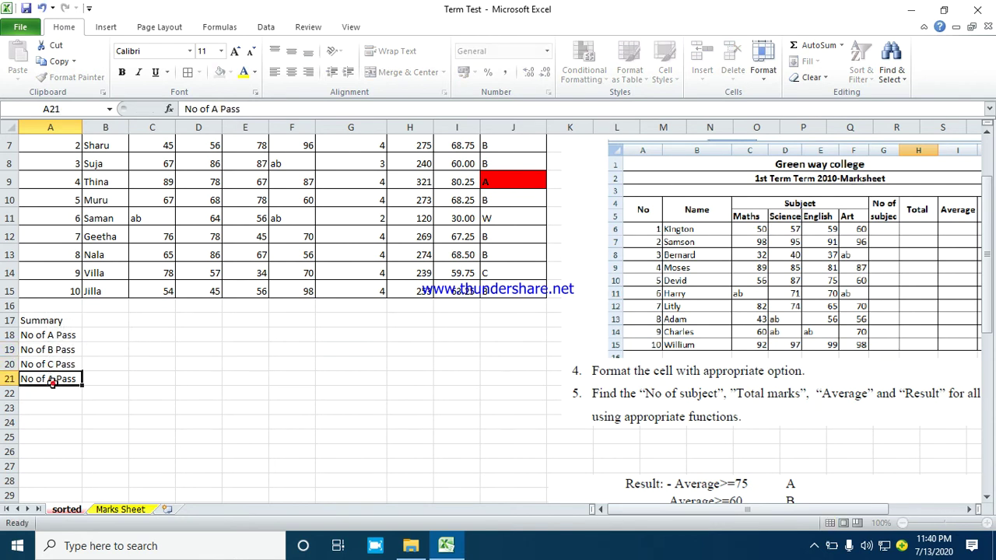
double_click(52, 381)
drag(48, 380, 84, 380)
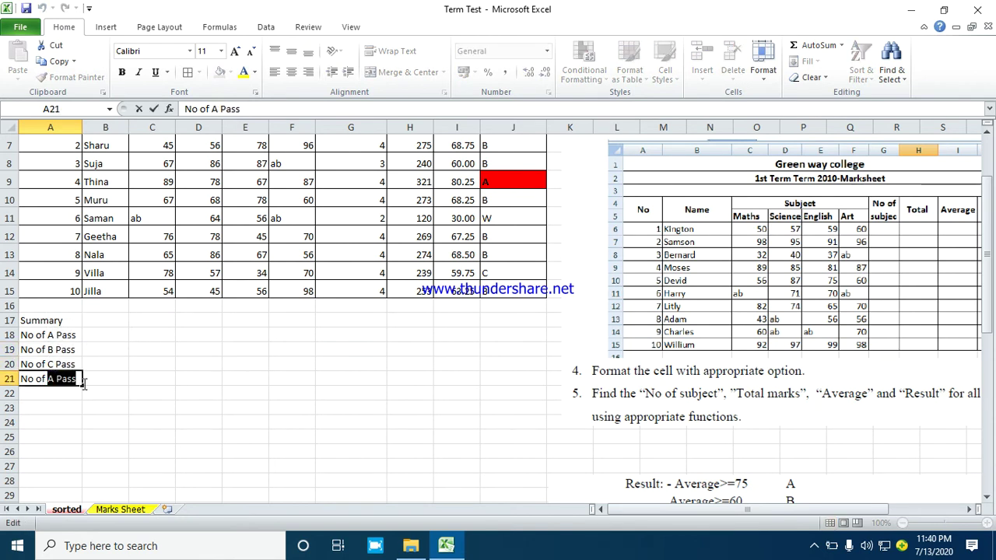
text(Fail)
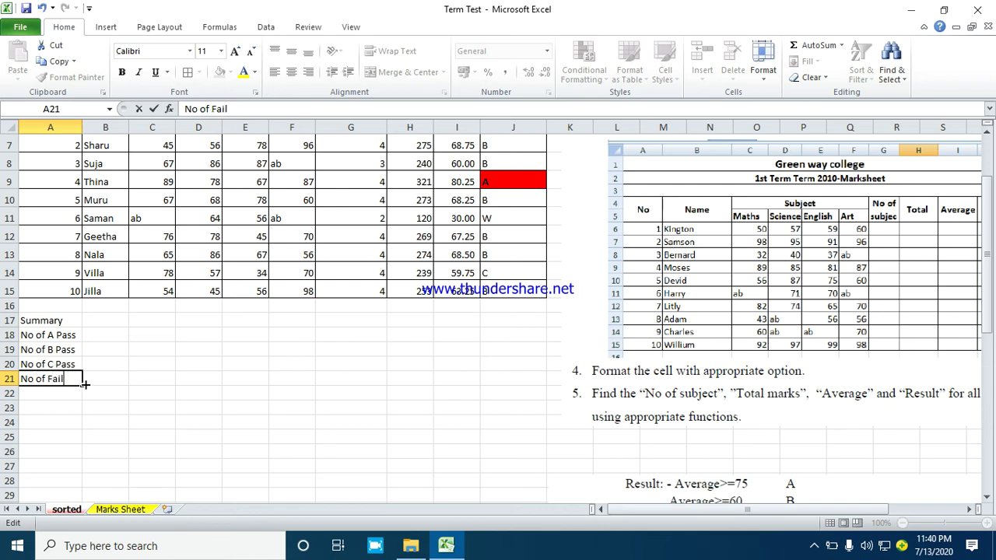
key(Return)
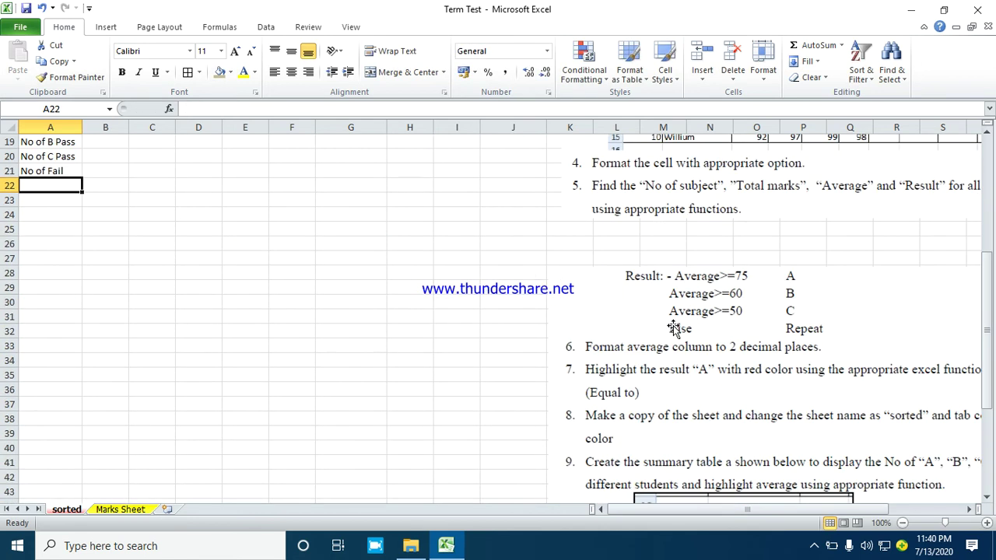
Add the Highest Average label in A22.
scroll(667, 325, down, 4)
scroll(677, 334, down, 3)
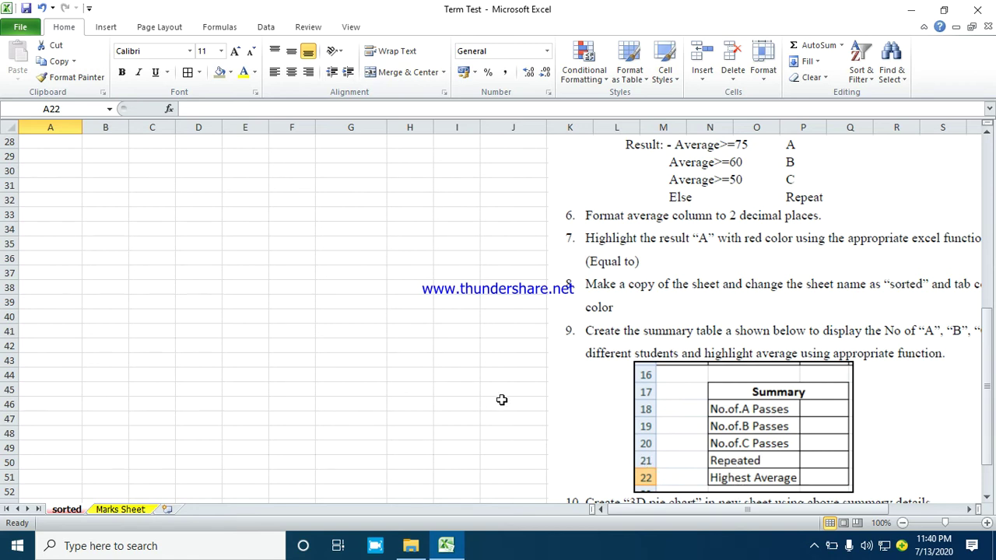
scroll(501, 397, up, 6)
scroll(501, 397, up, 2)
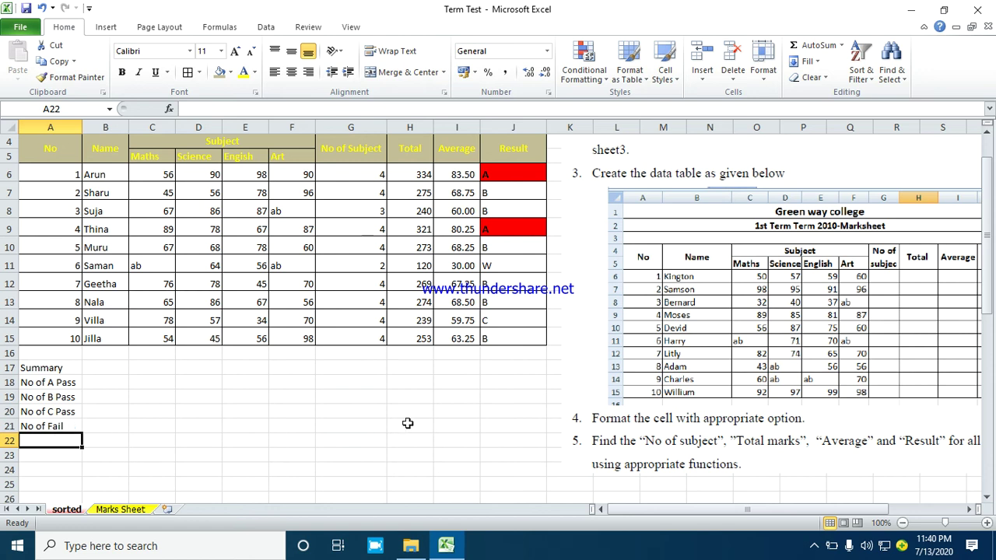
scroll(408, 423, down, 3)
scroll(408, 424, down, 5)
scroll(408, 424, down, 1)
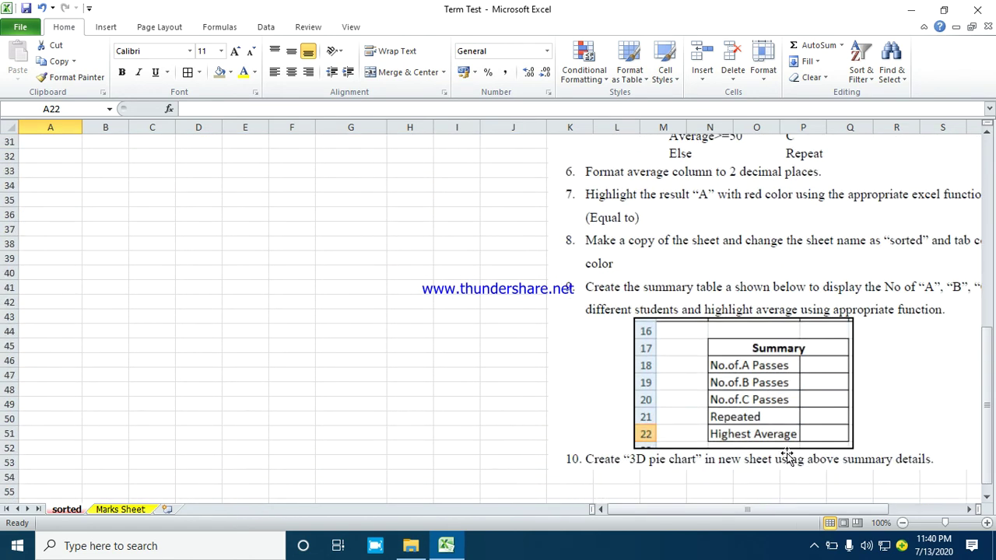
scroll(235, 322, up, 8)
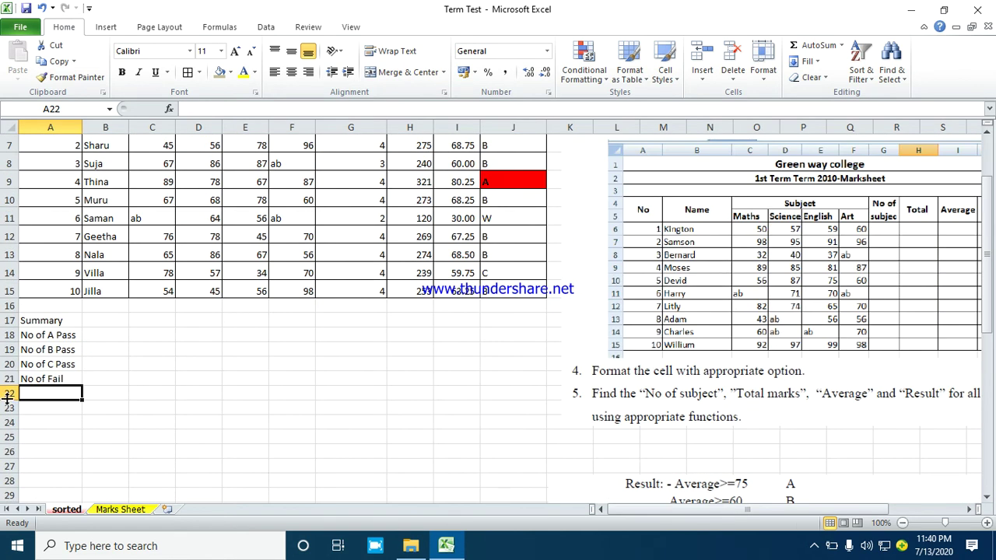
text(Highest)
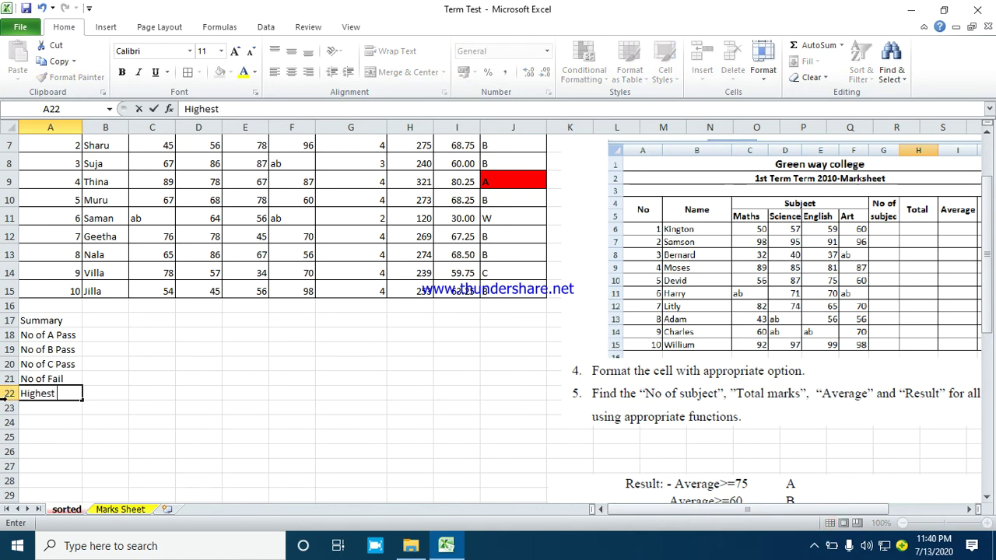
text(Average)
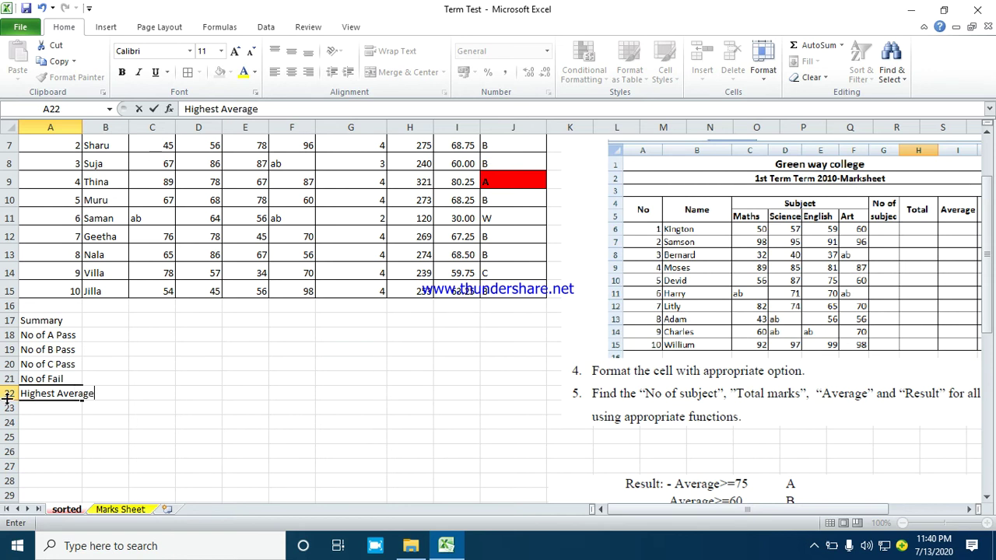
key(Return)
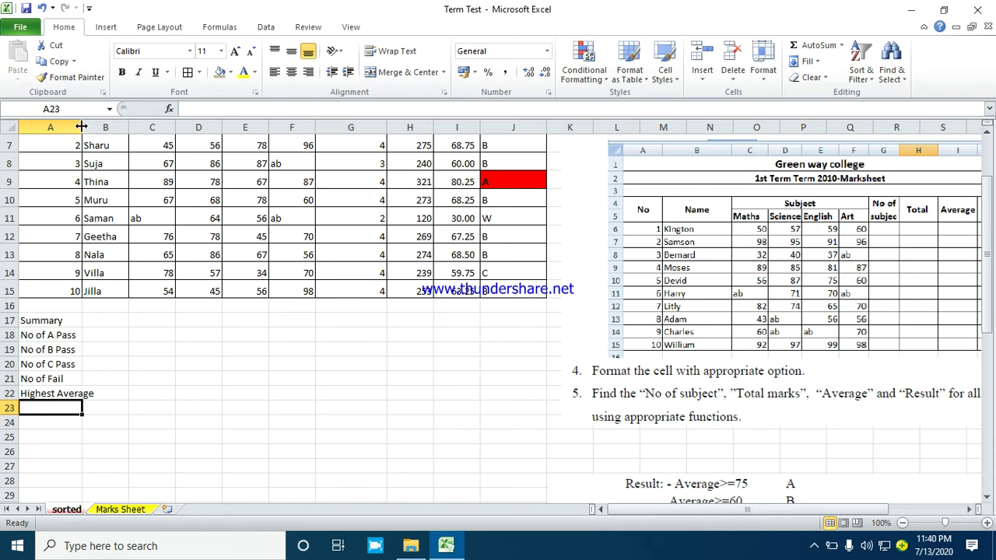
Widen column A to fit 'Highest Average' and give the summary block A17:B22 all borders.
drag(81, 126, 100, 127)
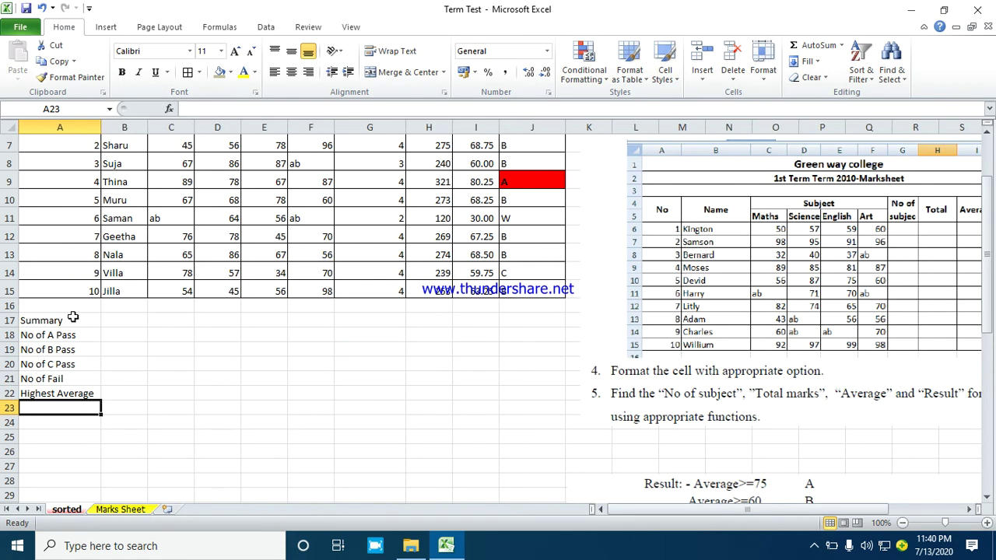
drag(72, 317, 136, 397)
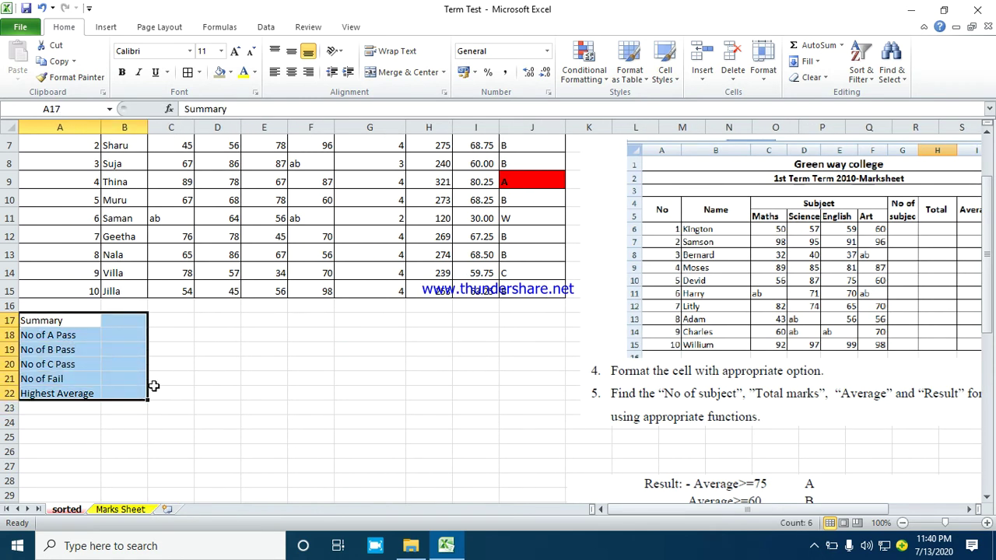
click(187, 71)
click(217, 421)
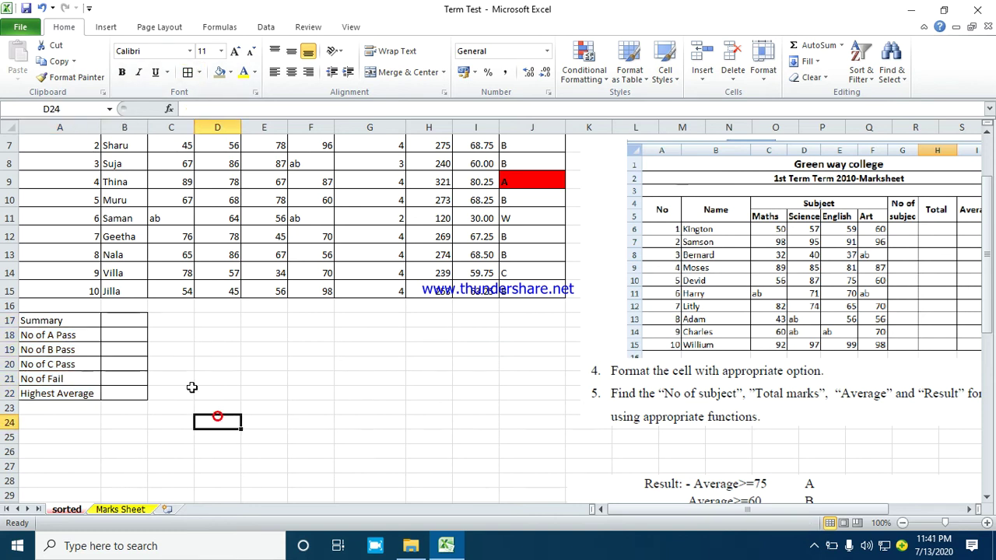
Merge and centre the Summary heading across A17:B17, bold, with yellow text on khaki fill.
drag(85, 321, 116, 321)
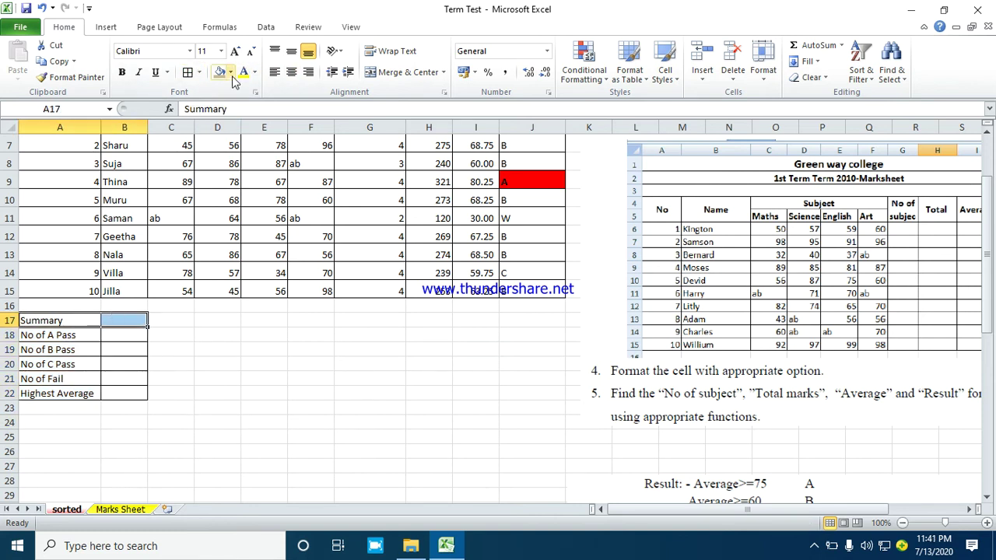
click(404, 72)
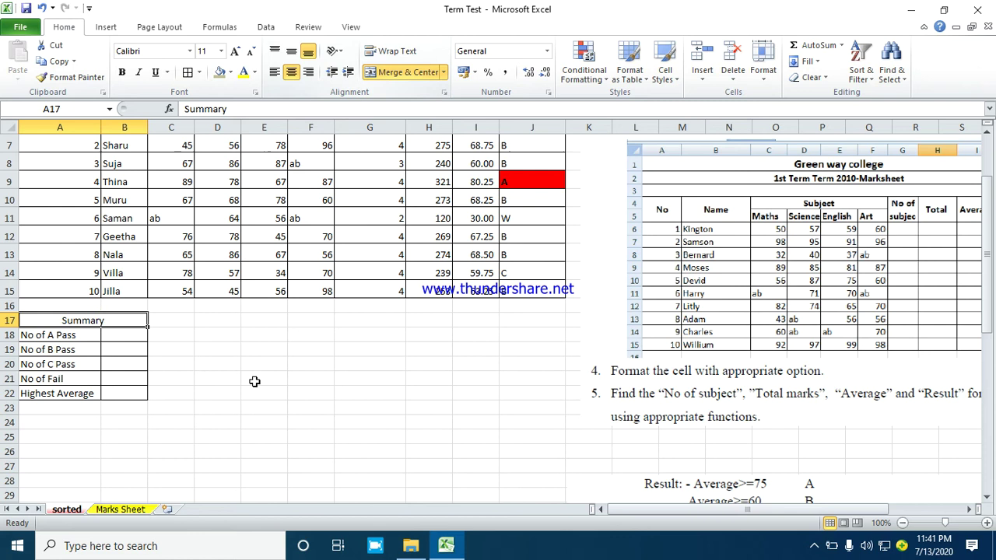
click(121, 71)
click(220, 72)
click(243, 71)
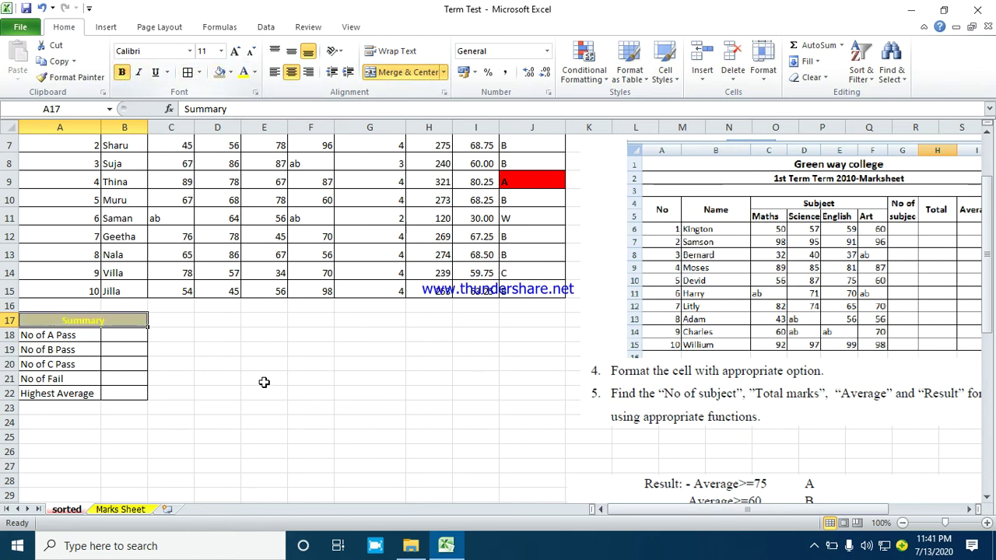
click(264, 406)
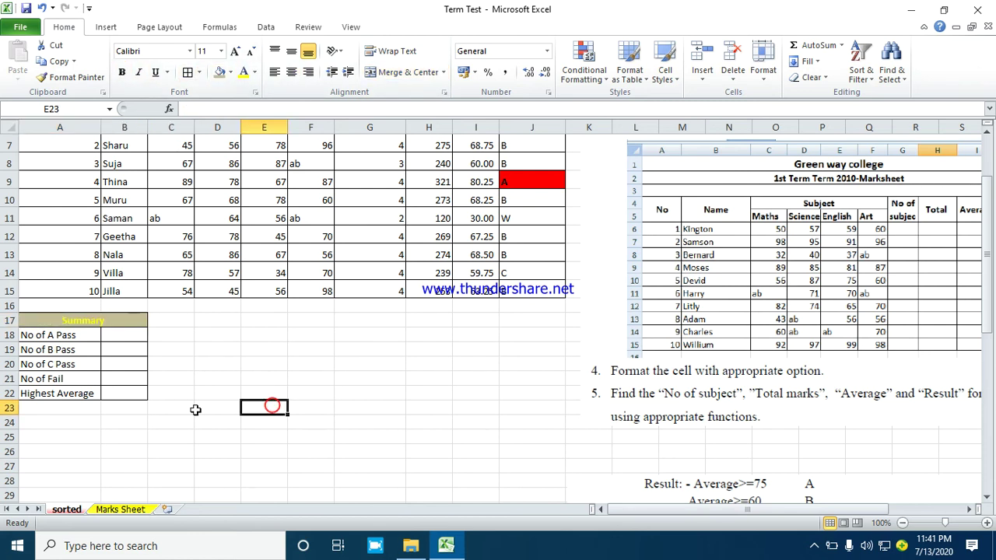
click(125, 334)
scroll(312, 332, up, 2)
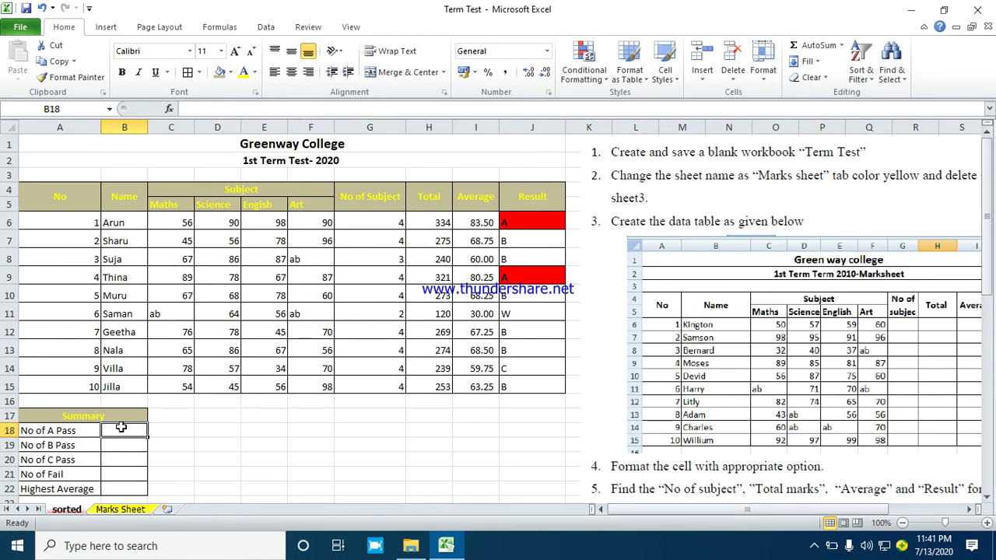
Enter 2 as the No of A Pass count in B18, then review the marks and row 14 average.
text(2)
click(330, 447)
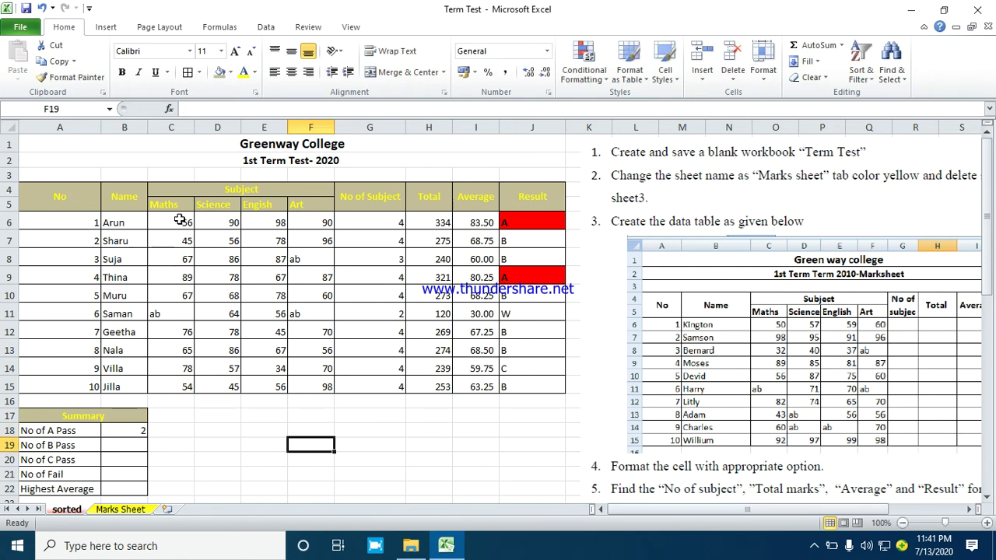
mouse_move(180, 220)
mouse_down()
mouse_move(288, 379)
mouse_move(323, 378)
mouse_up()
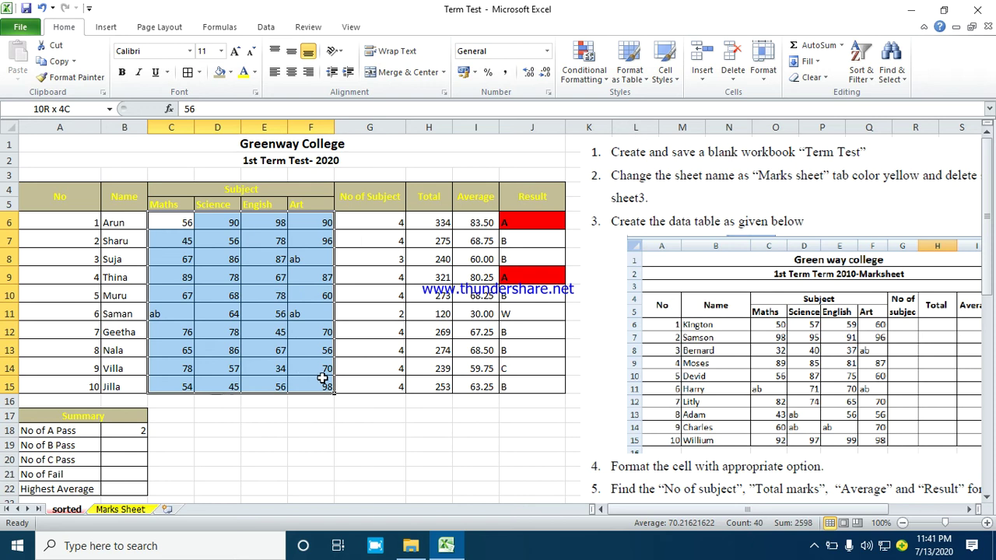
click(482, 372)
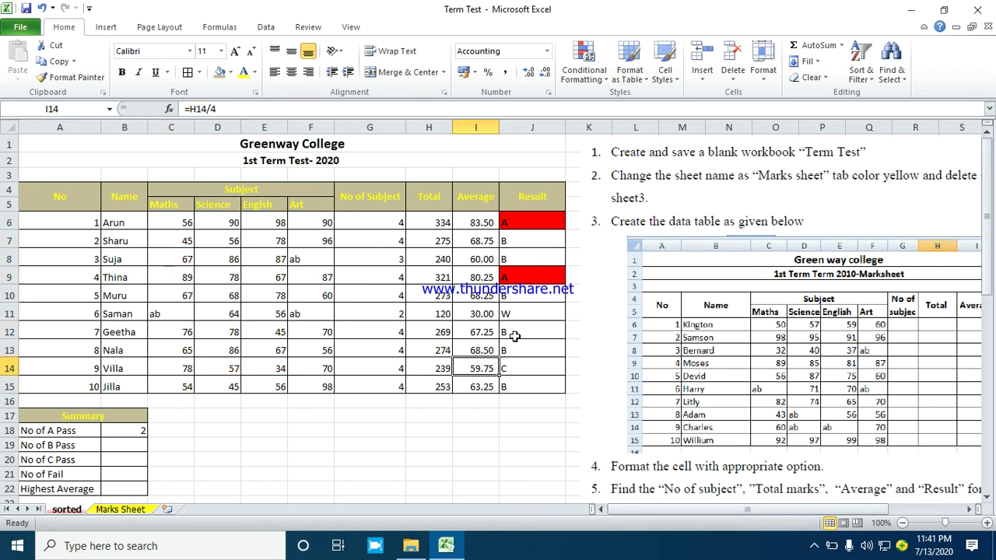
Change row 12's English mark to 100 and update No of A Pass in B18 to 3.
click(277, 334)
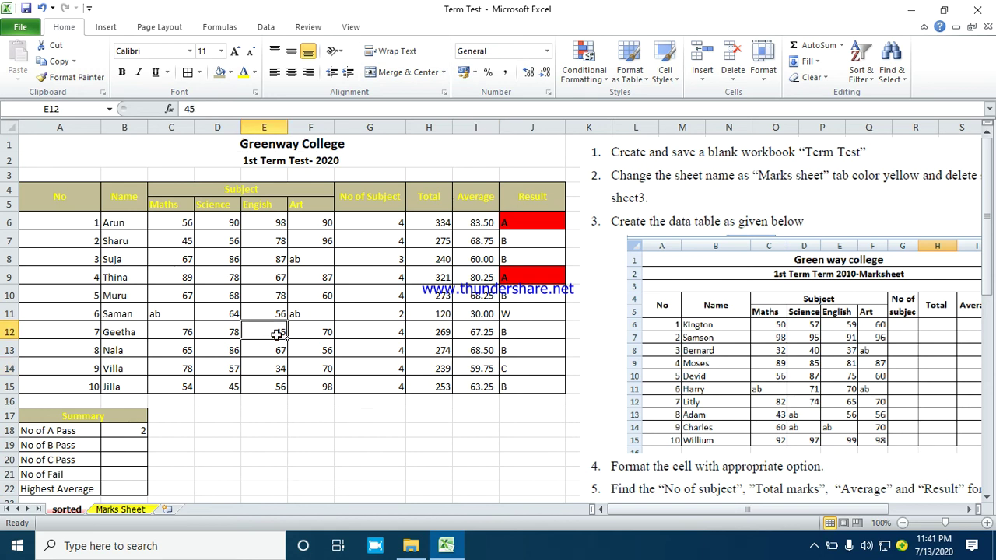
text(100)
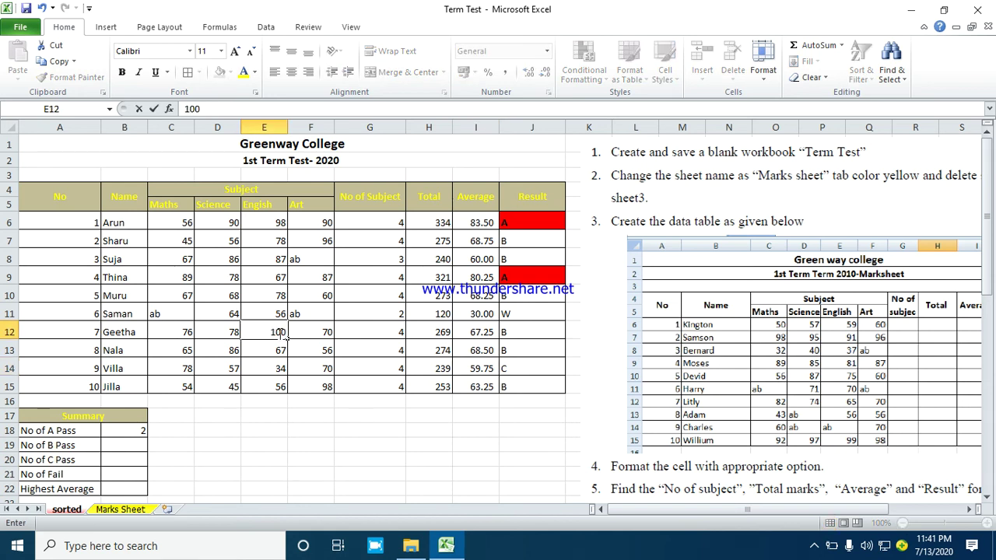
key(Return)
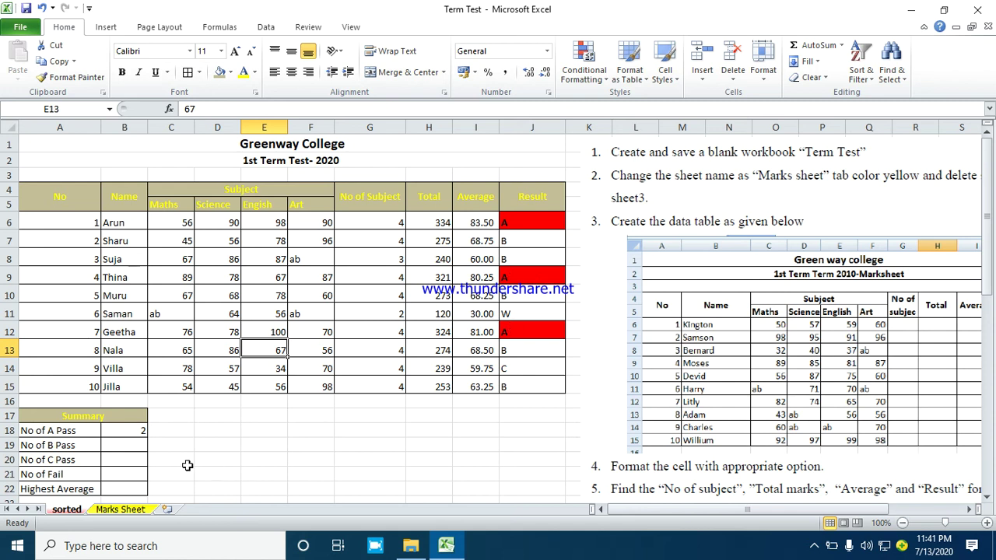
click(141, 431)
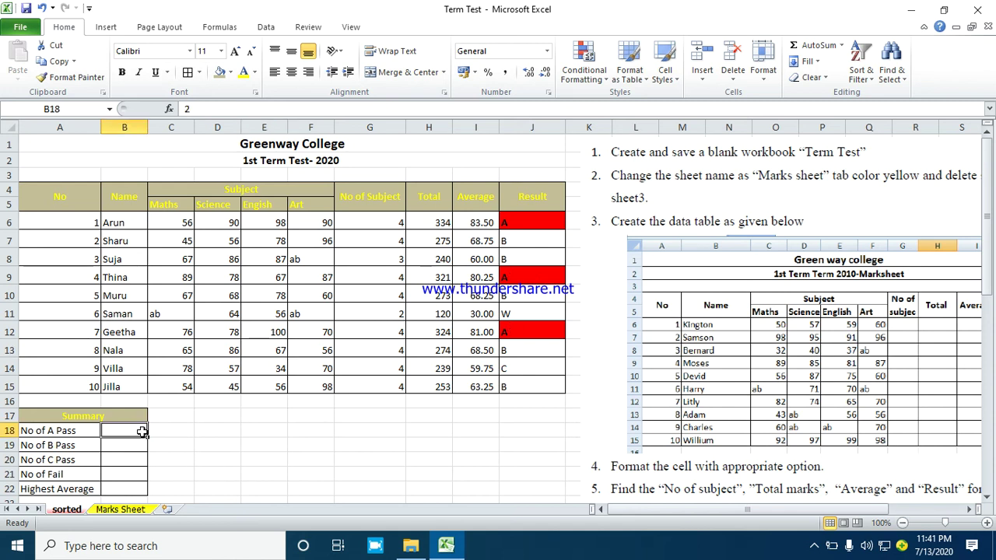
text(3)
key(Return)
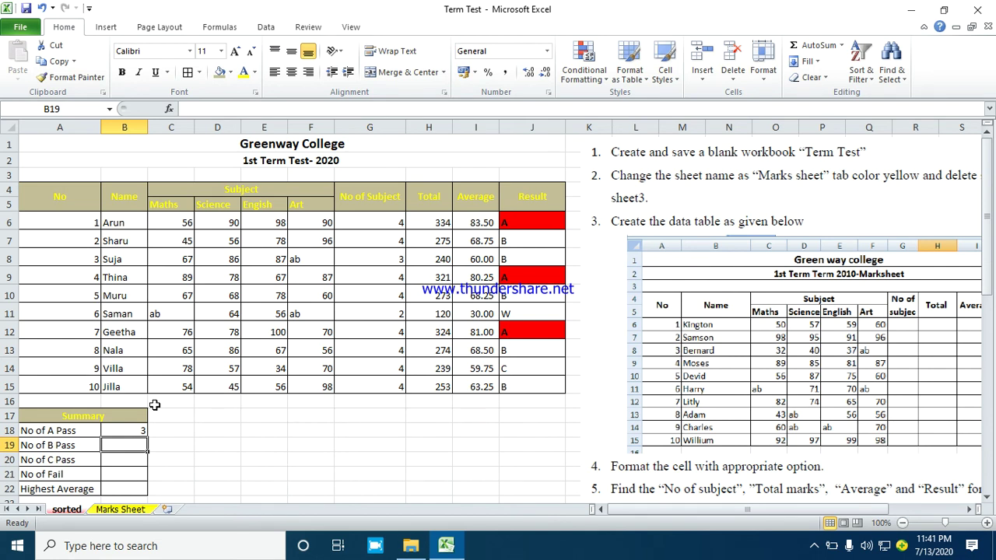
click(128, 427)
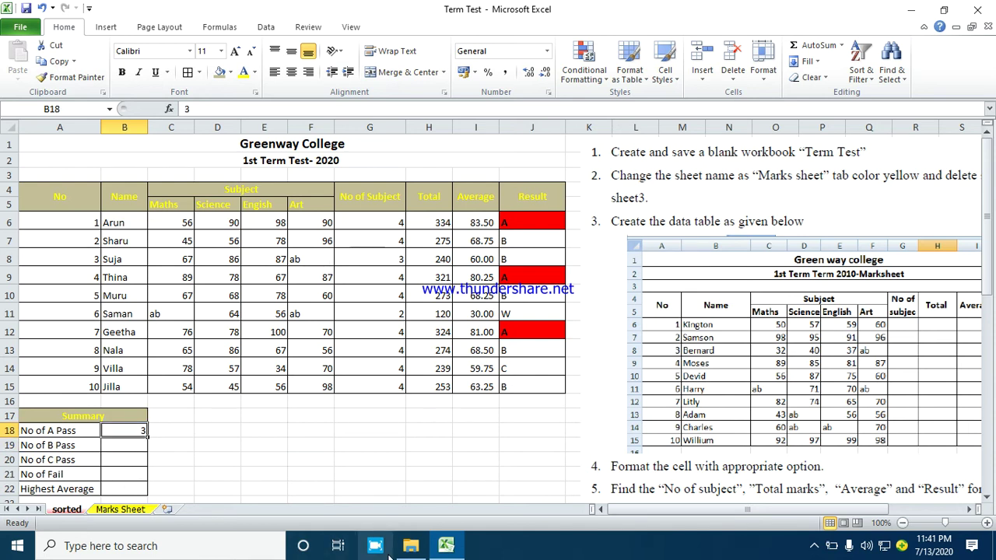
Enter =COUNTIF(J6:J15,"A") in B18 so it counts the A results, returning 3.
text(=)
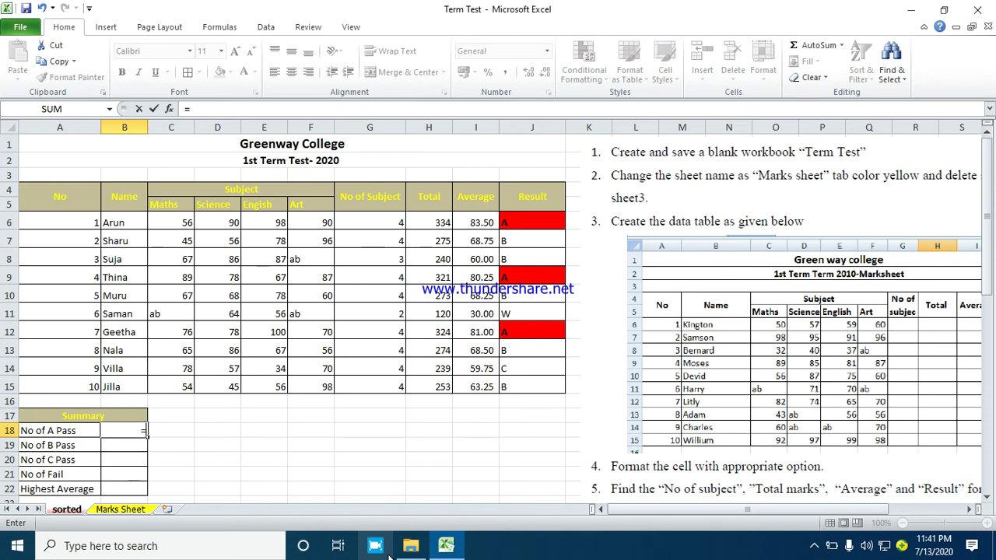
text(count)
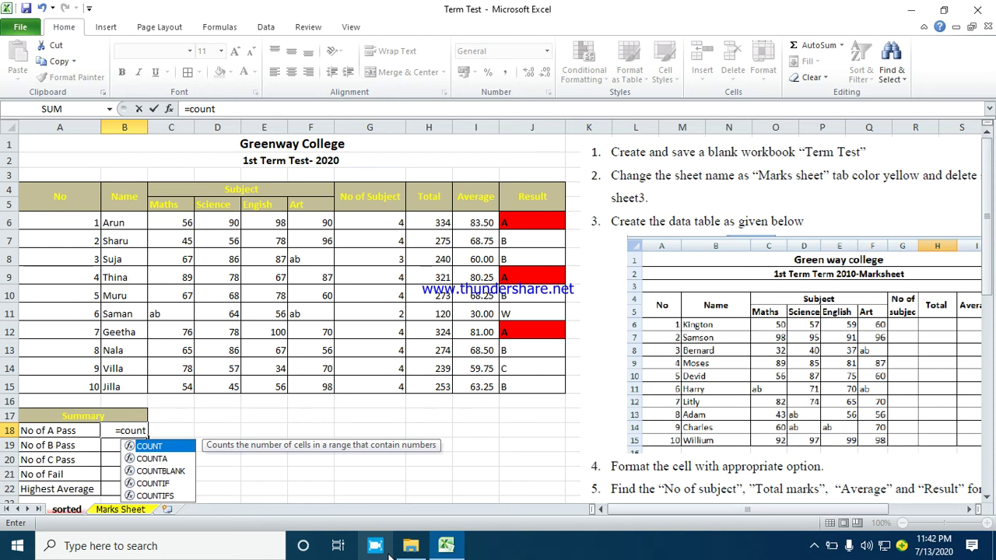
text(i)
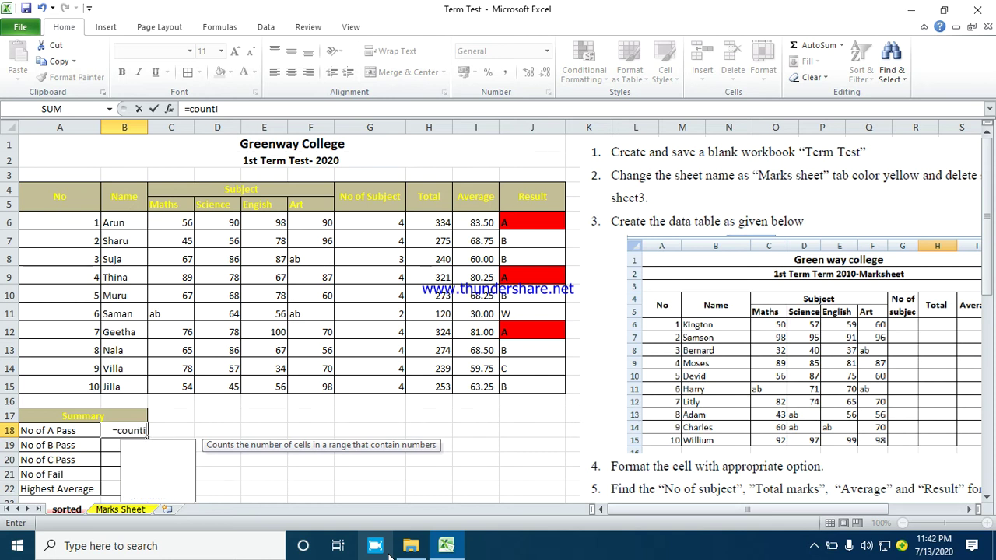
text(f)
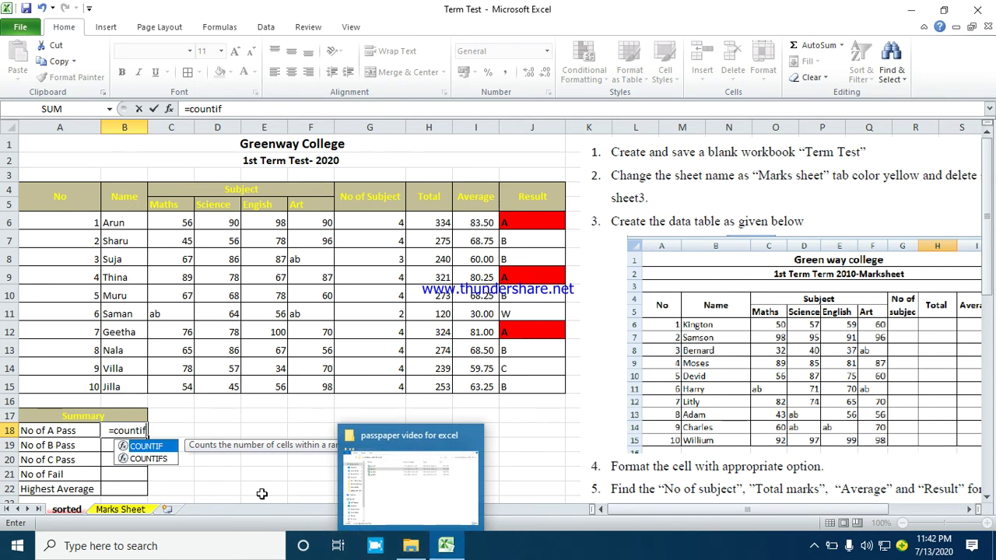
double_click(164, 447)
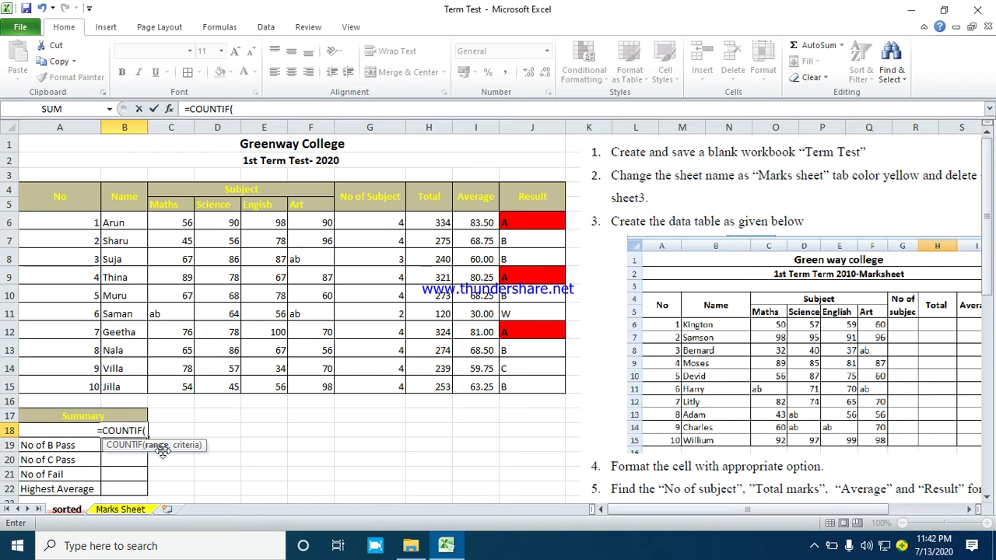
mouse_move(543, 222)
mouse_down()
mouse_move(549, 347)
mouse_move(535, 389)
mouse_up()
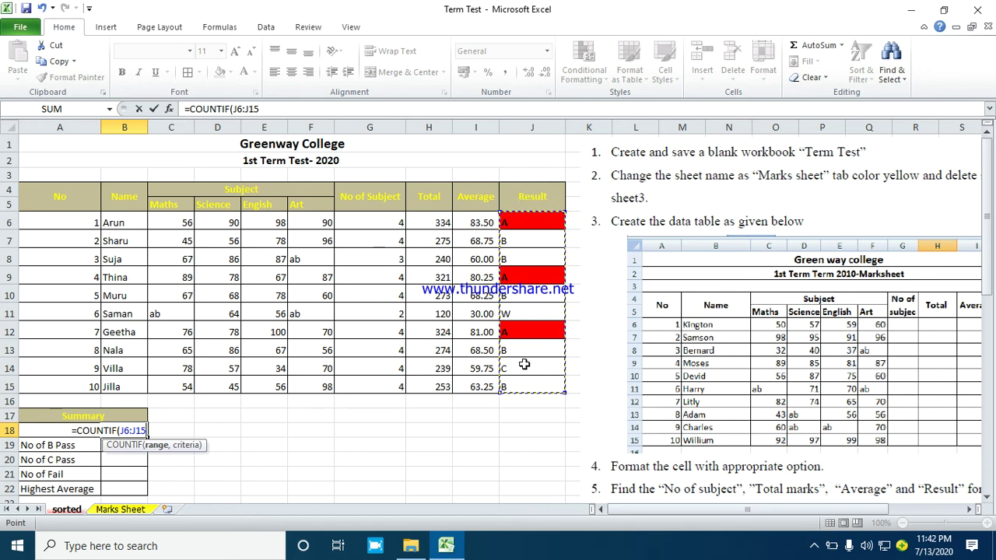
text(,)
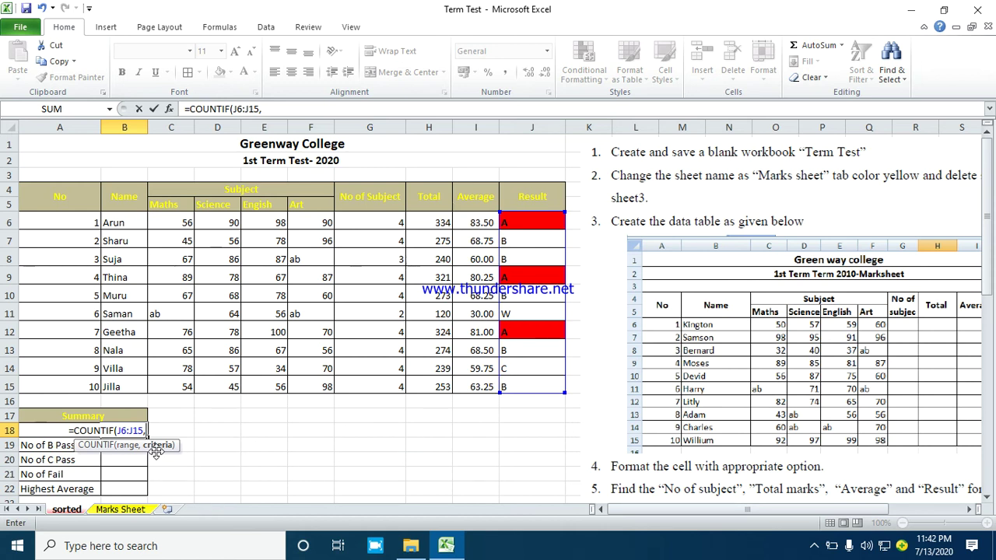
text(")
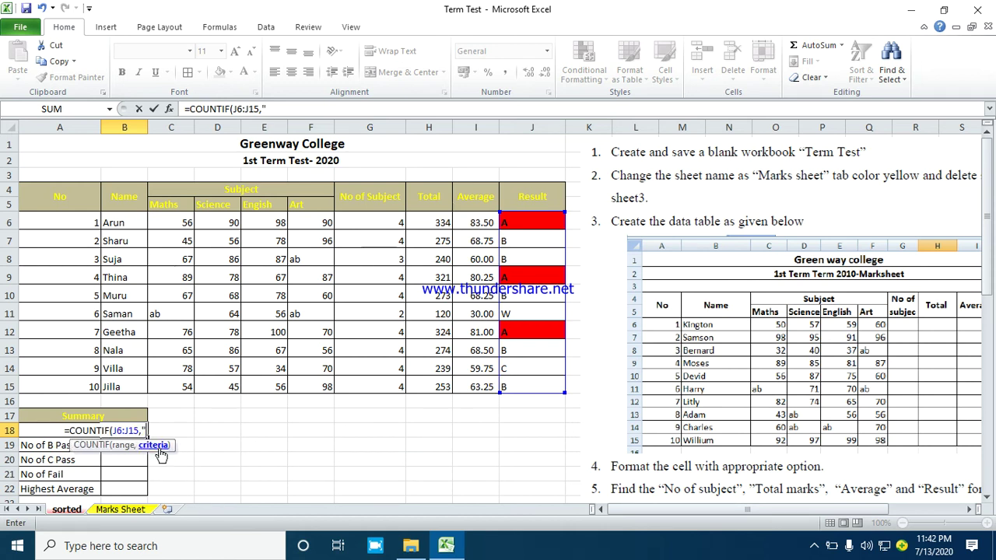
text(A"))
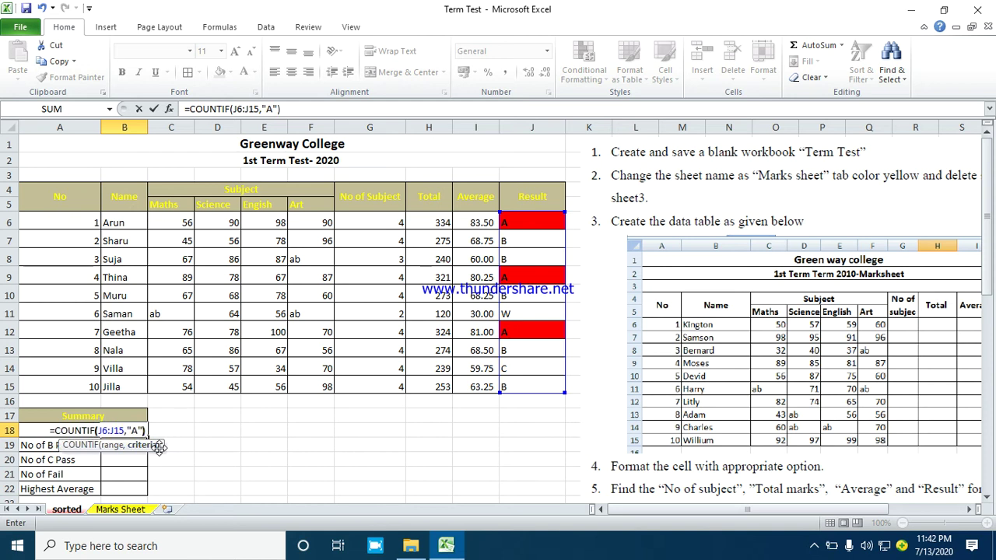
key(Return)
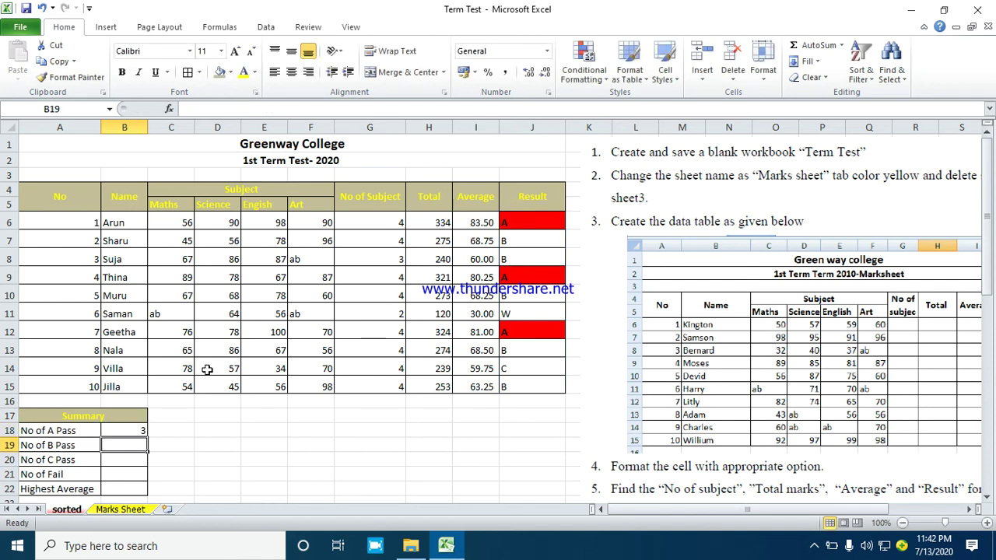
click(264, 335)
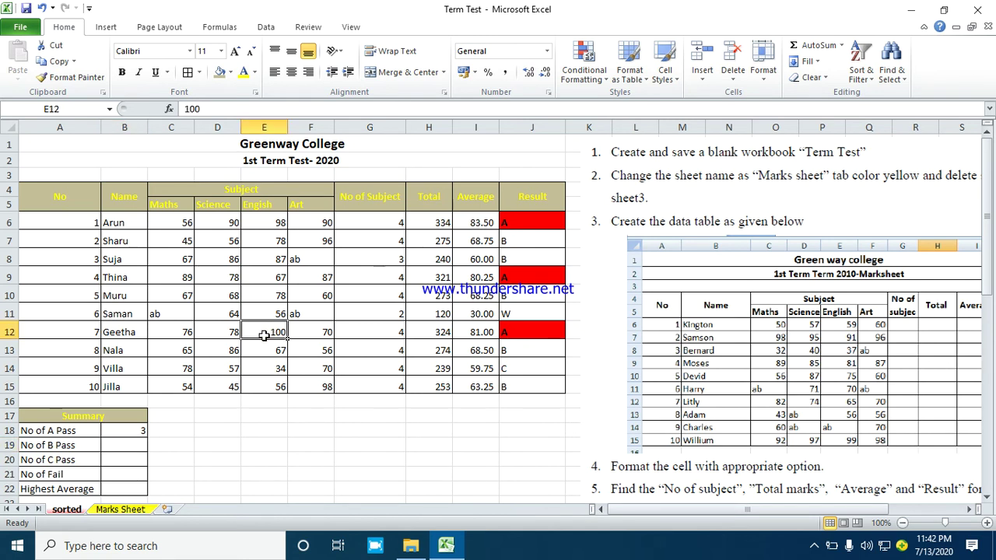
text(23)
key(Return)
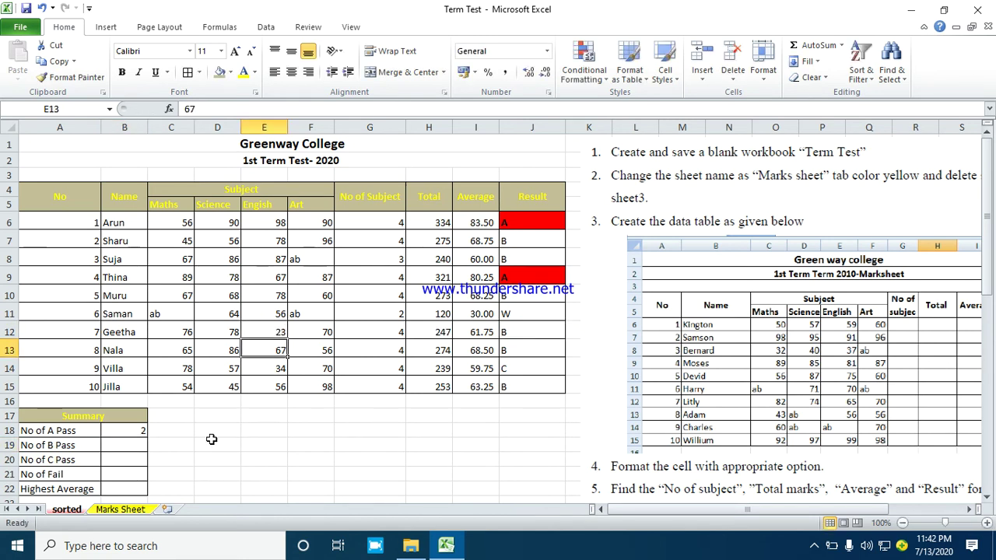
click(261, 332)
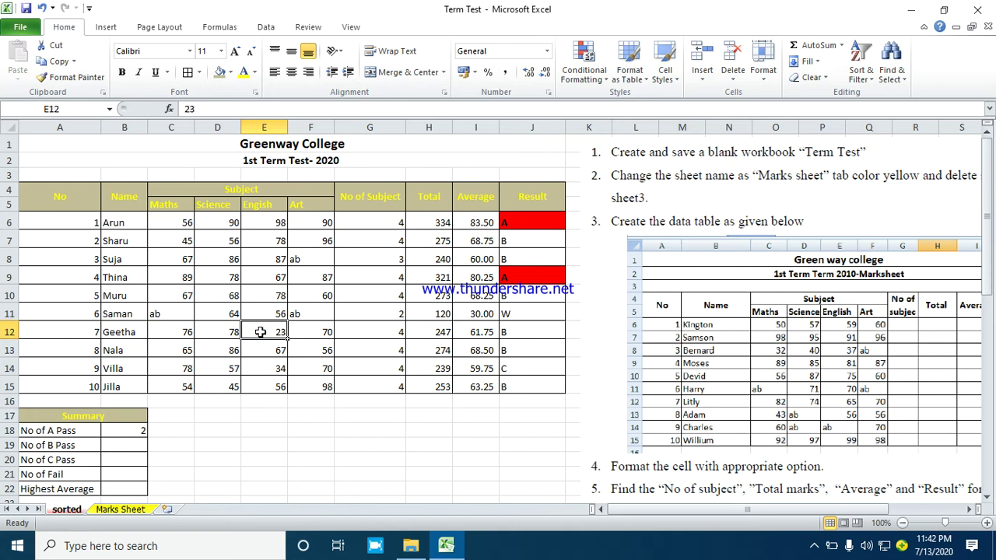
text(100)
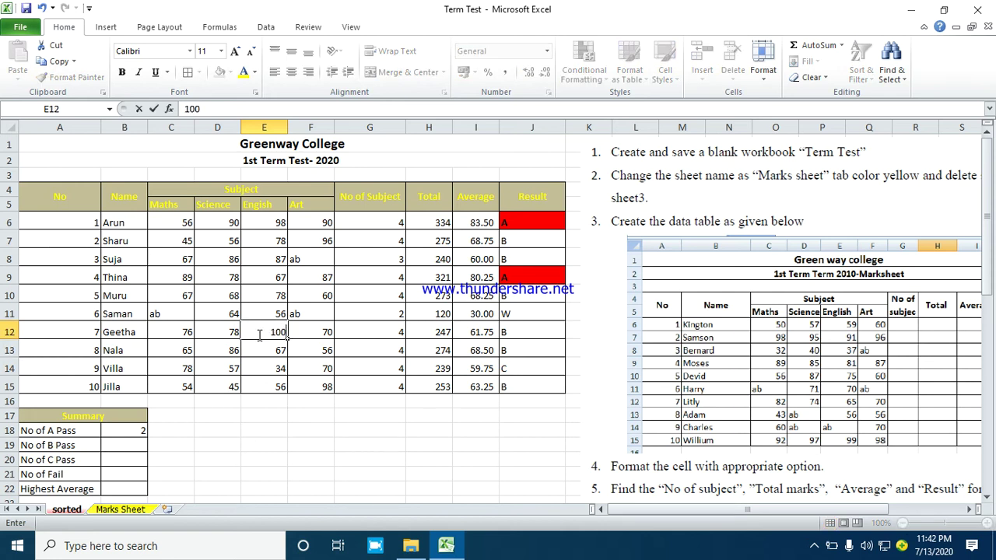
key(Return)
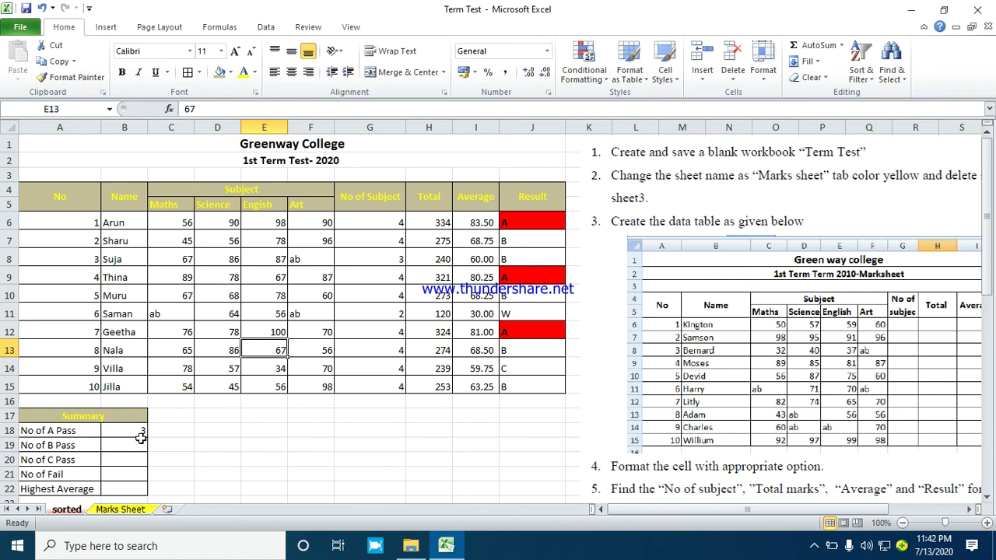
click(141, 437)
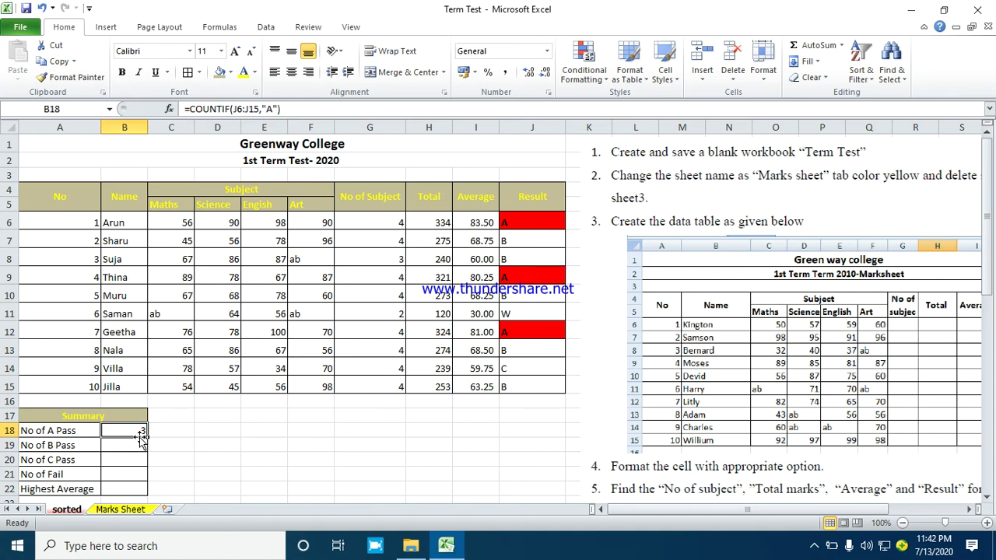
Begin retyping B18 as =COUNTIF with the Result column J6:J15 as its range.
text(=coun)
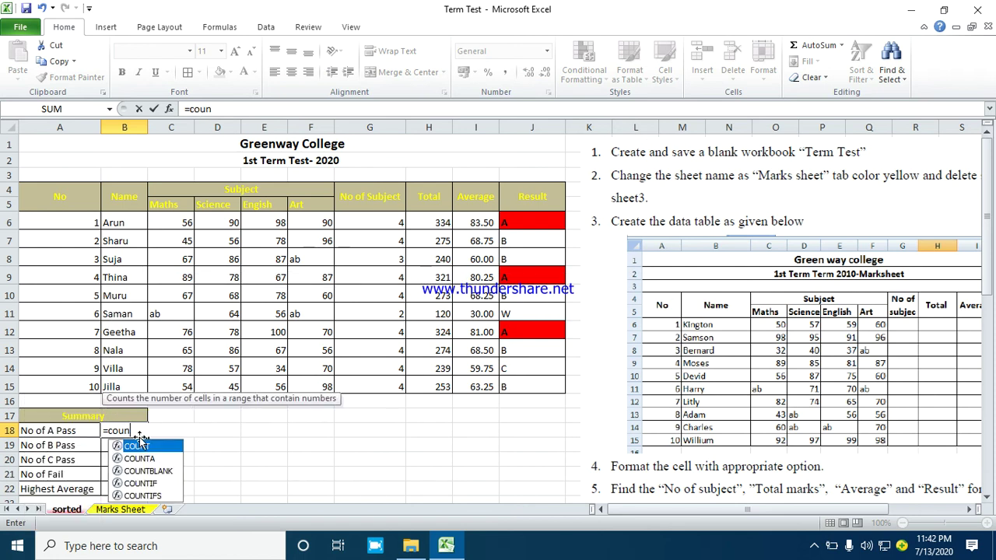
text(tif)
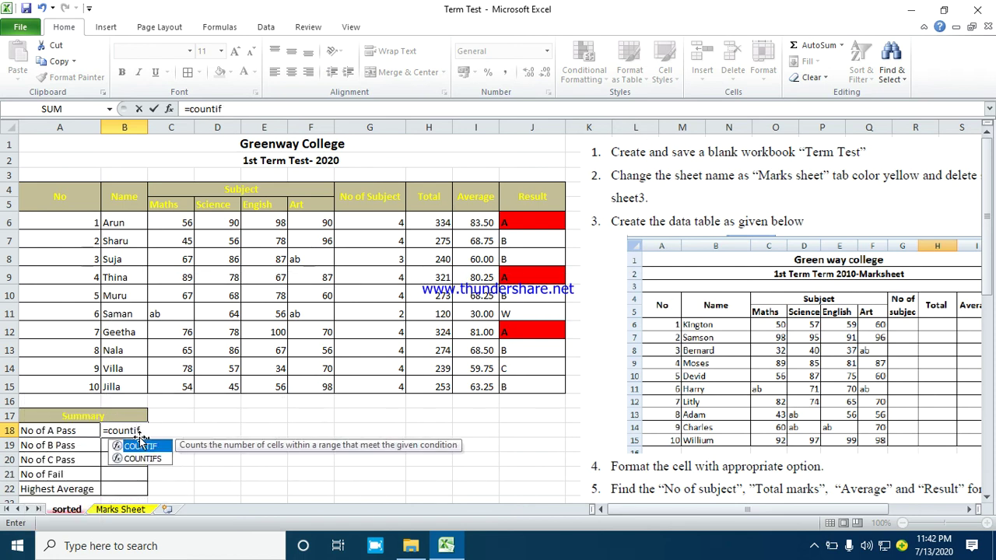
double_click(140, 446)
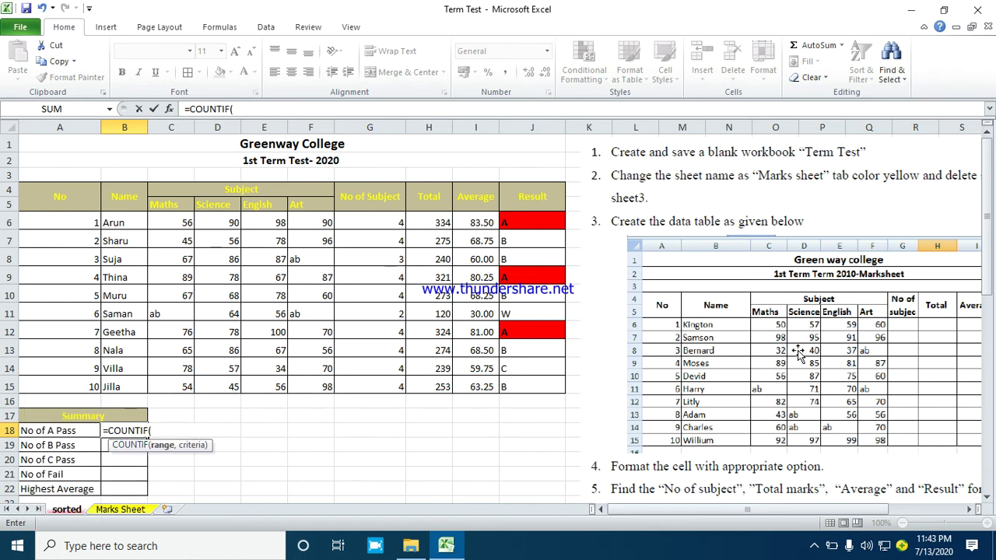
drag(520, 223, 537, 389)
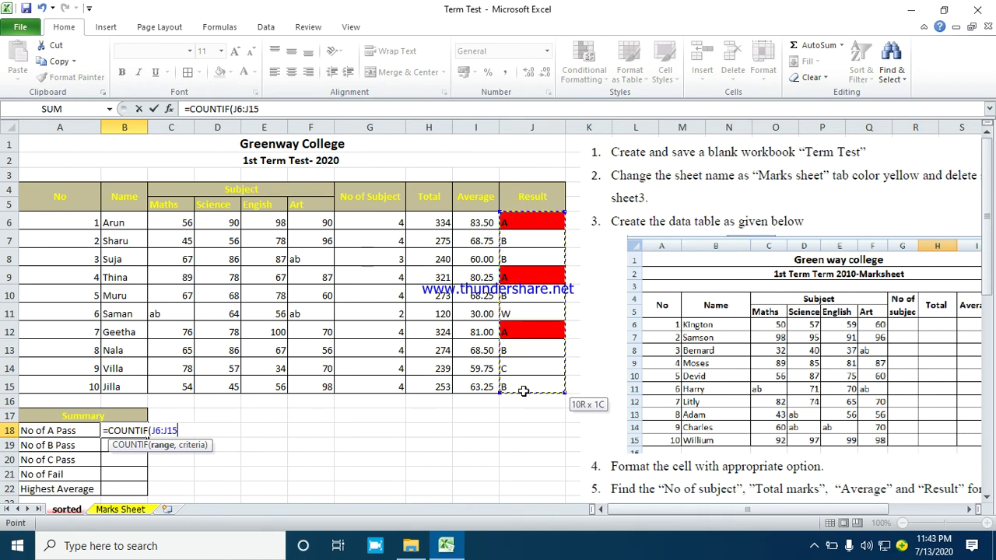
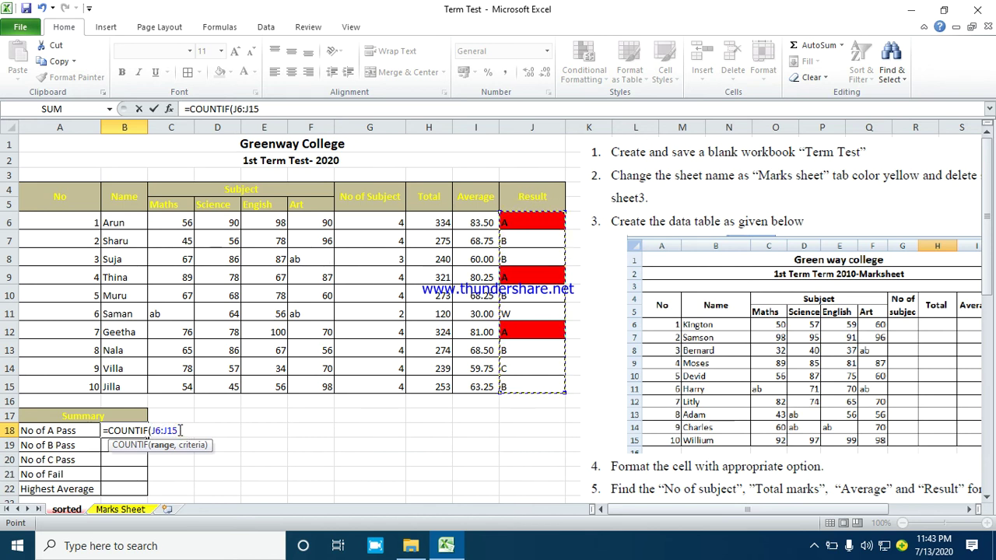
Complete B18 as =COUNTIF($J$6:$J$15,"A") so it counts 3 A passes.
drag(176, 430, 153, 431)
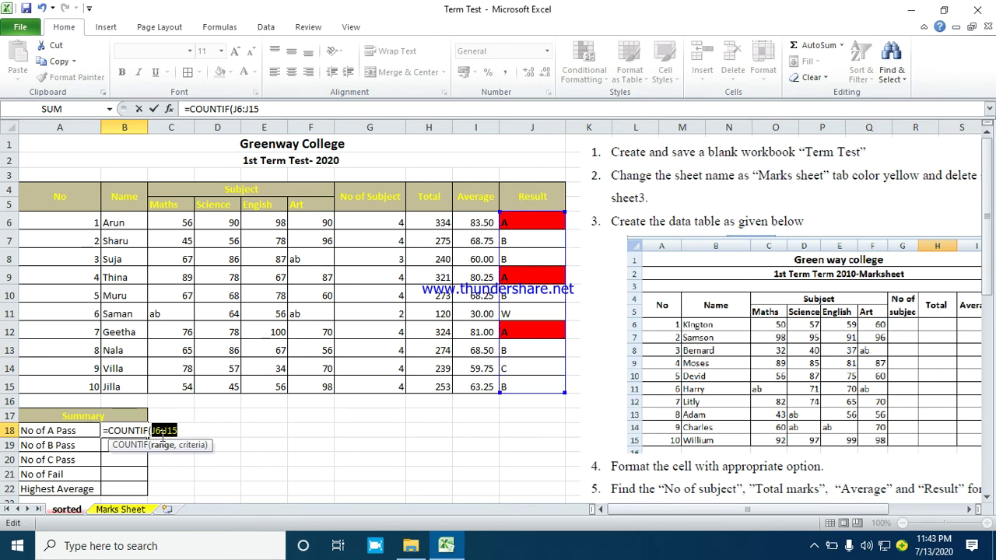
key(F4)
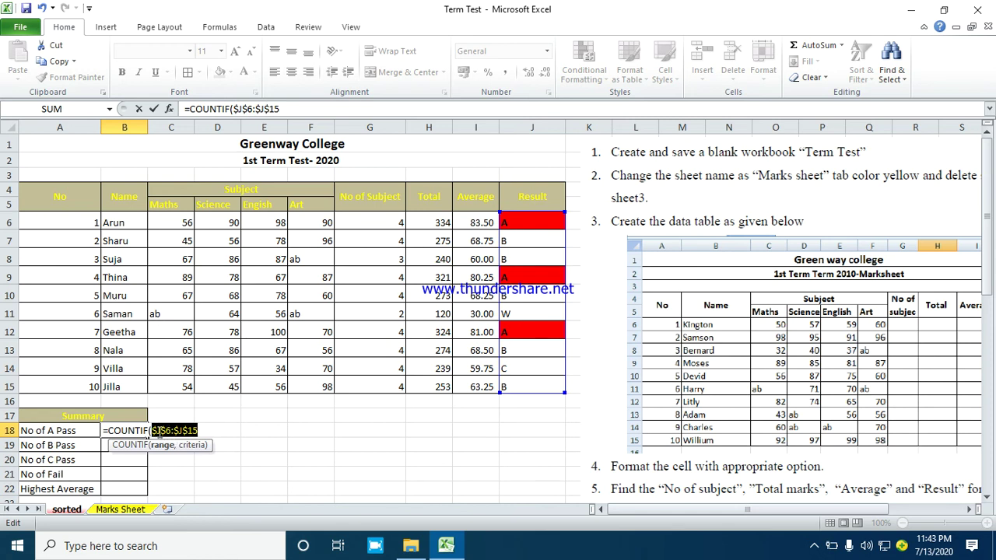
click(201, 429)
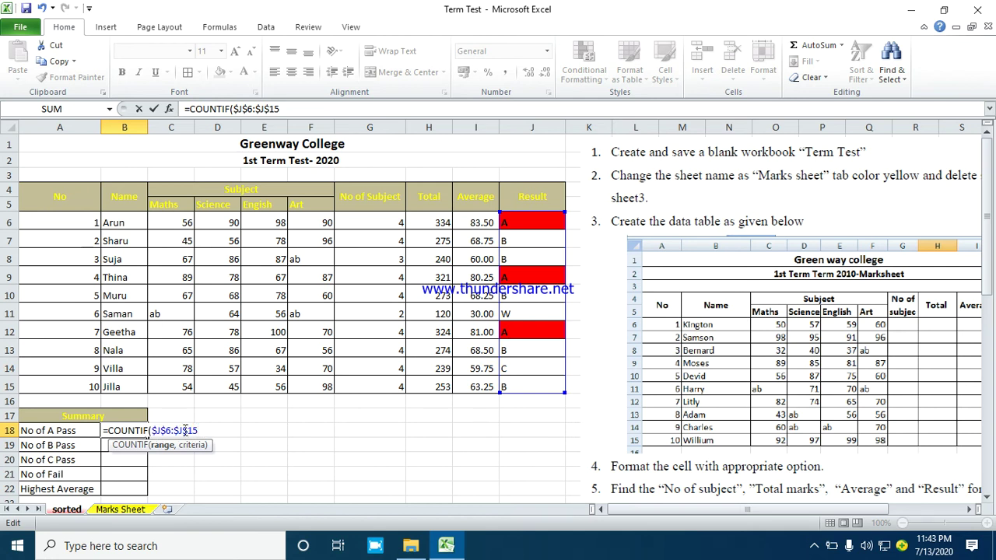
text(,)
text("A)
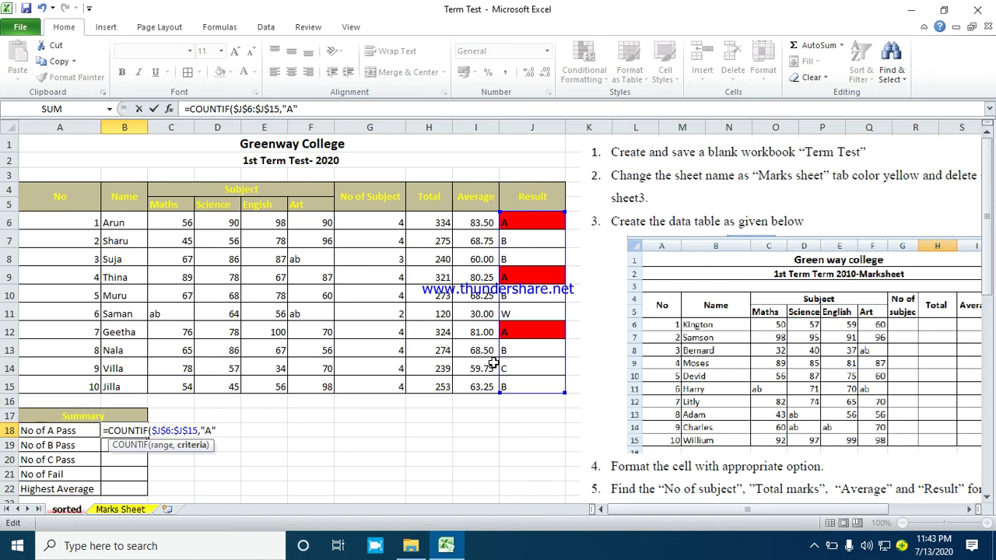
key(Return)
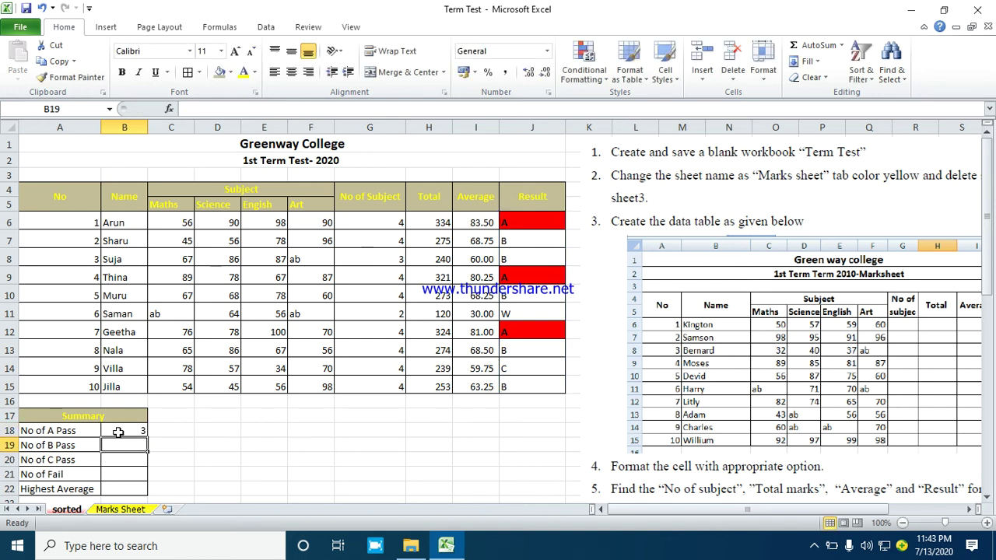
click(118, 433)
Copy B18's count formula down to B21 and change B19's criterion to "B".
drag(148, 436, 134, 474)
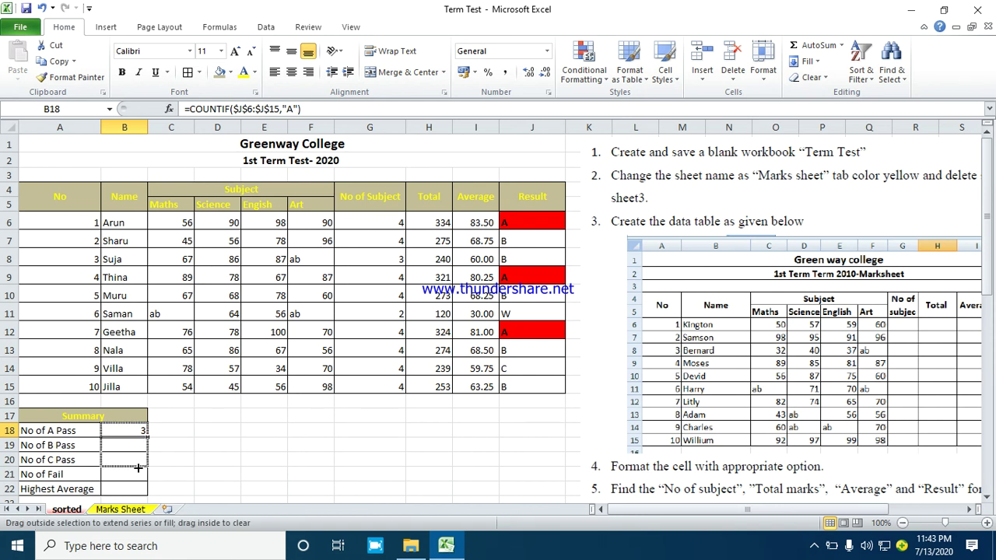
click(132, 447)
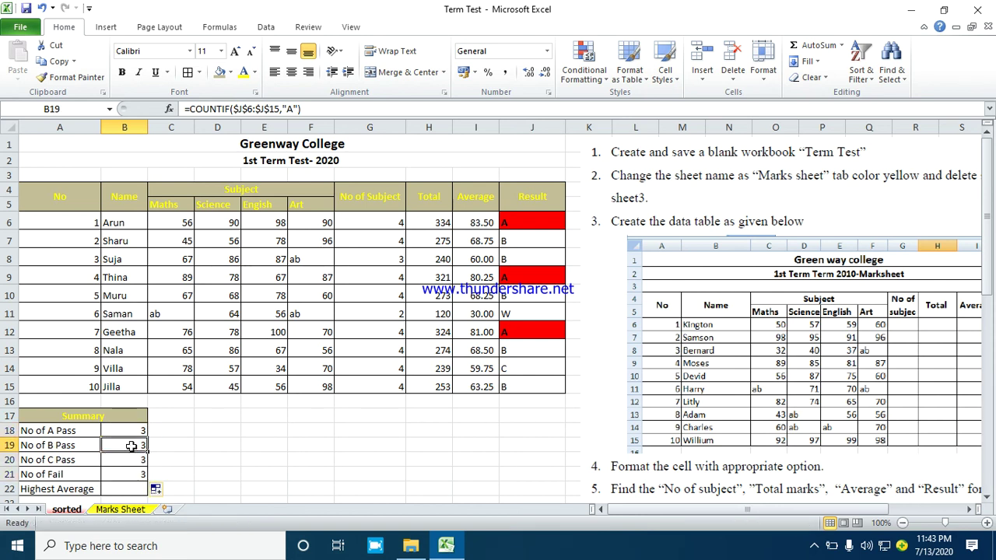
click(290, 108)
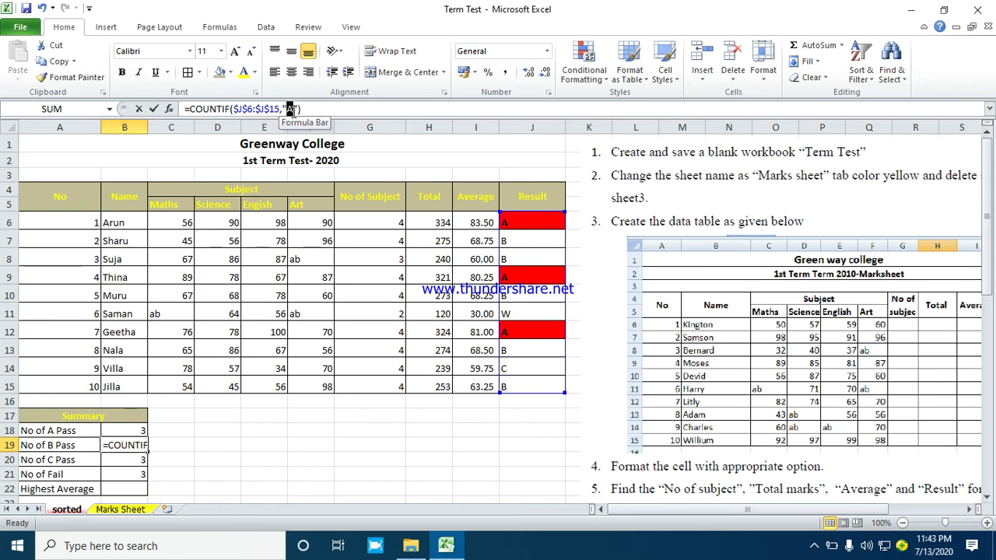
double_click(290, 109)
text(B)
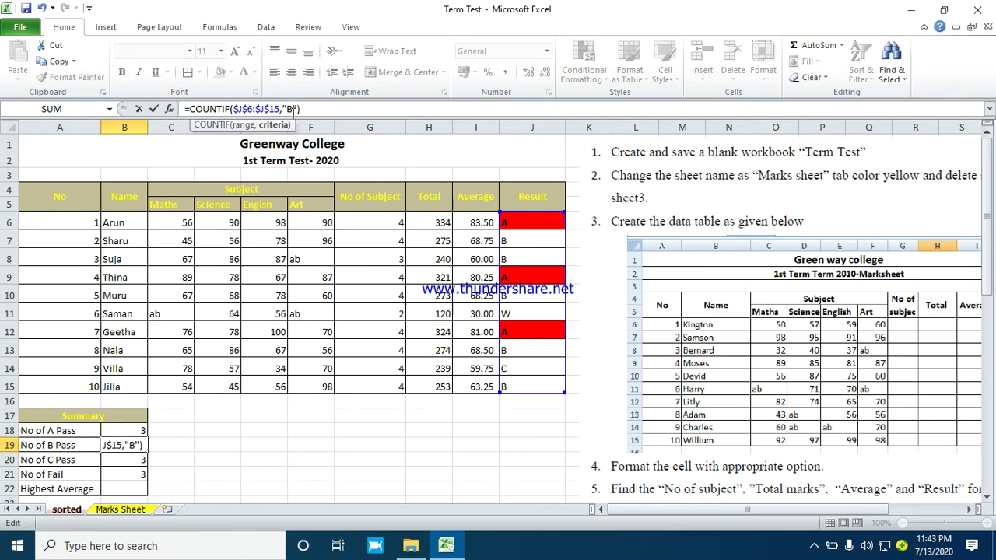
key(Return)
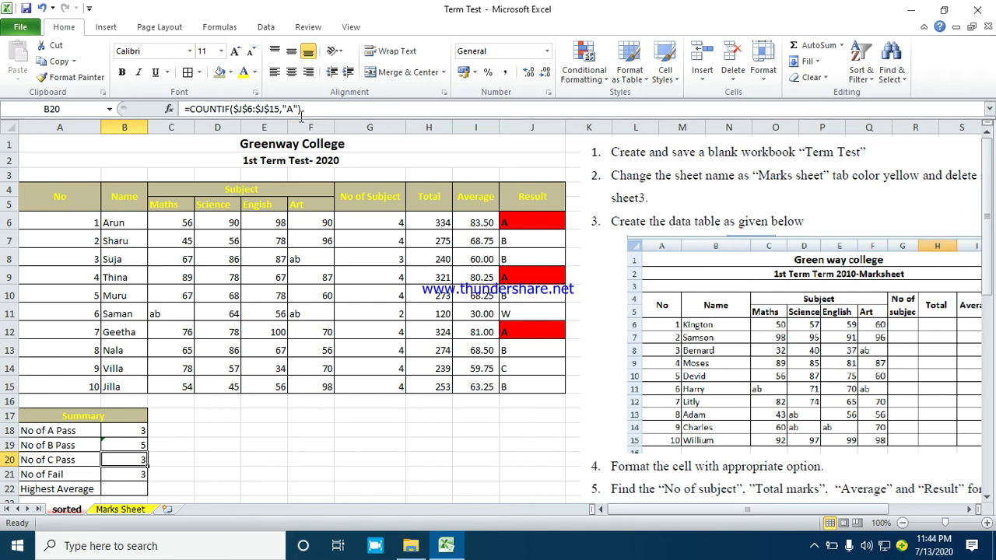
Change the COUNTIF criteria in B20 and B21 to "C" and "W".
click(291, 108)
double_click(290, 108)
text(C)
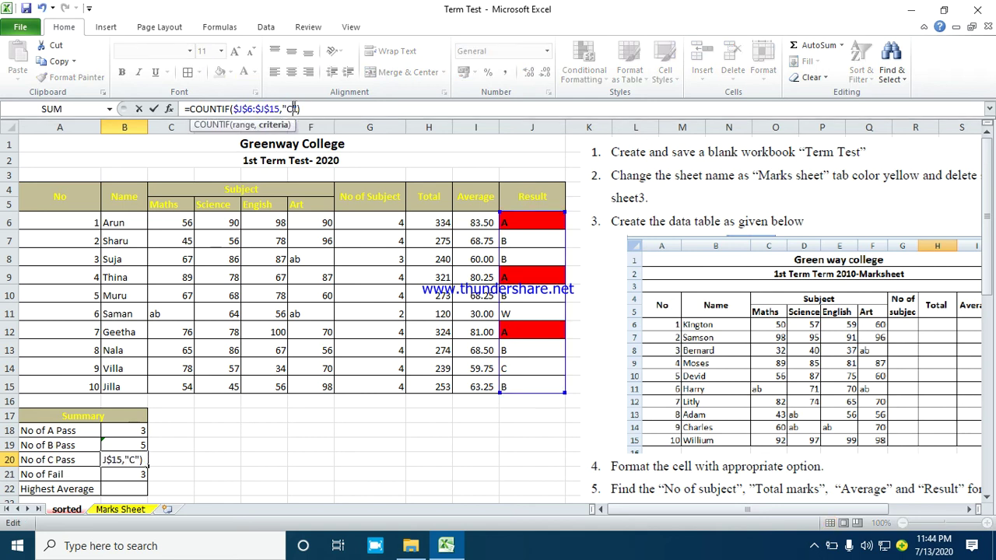
key(Return)
click(289, 108)
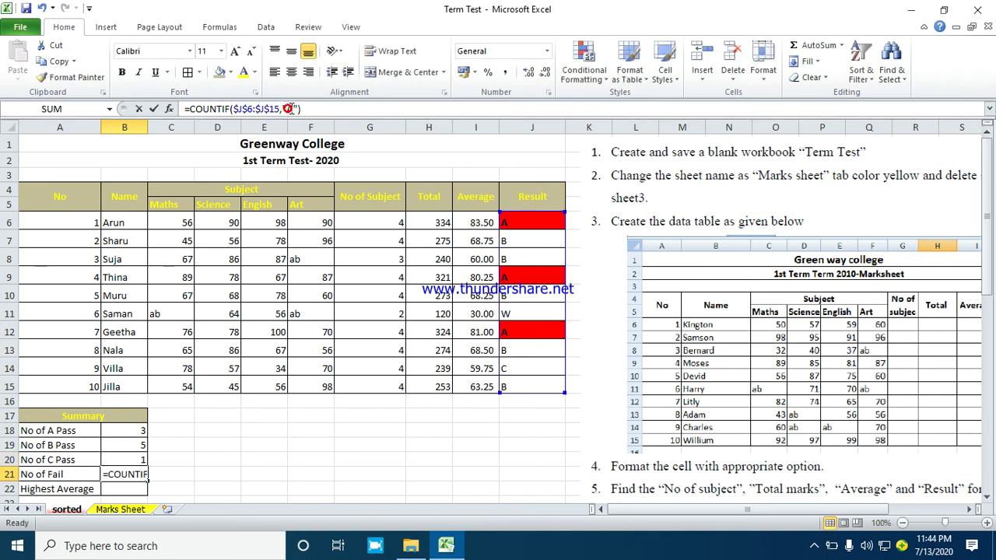
double_click(290, 108)
text(W)
key(Return)
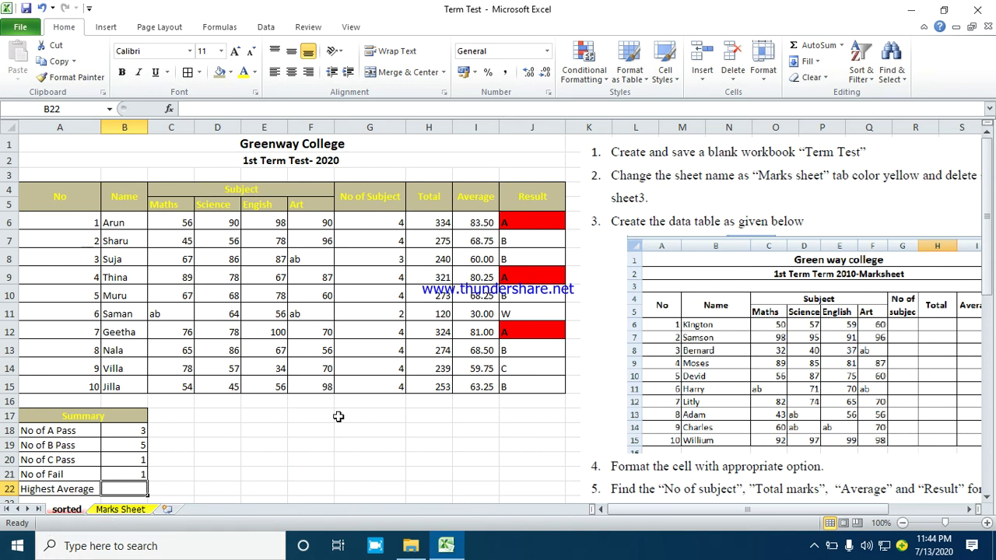
Enter =MAX(I6:I15) in B22 via AutoSum Max, giving 83.50.
click(841, 46)
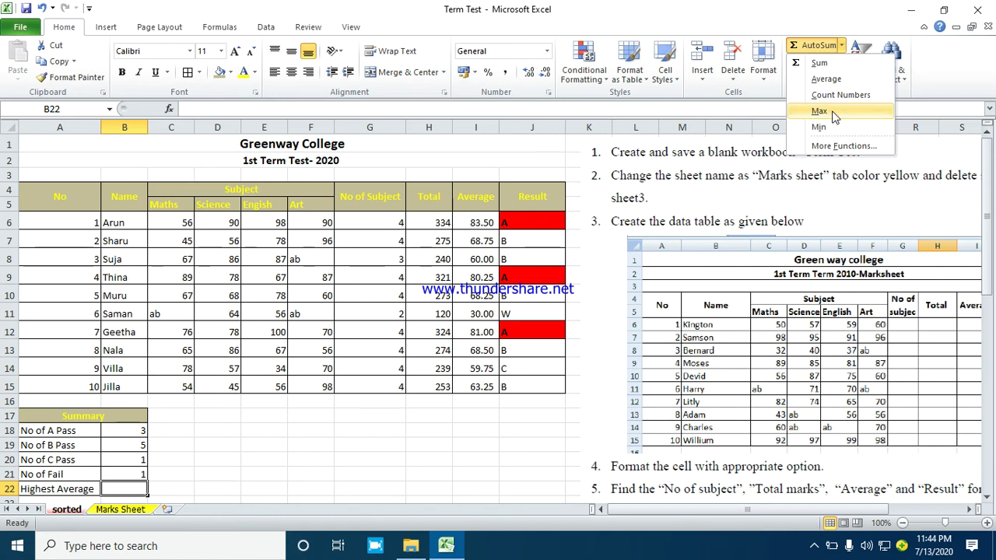
click(822, 112)
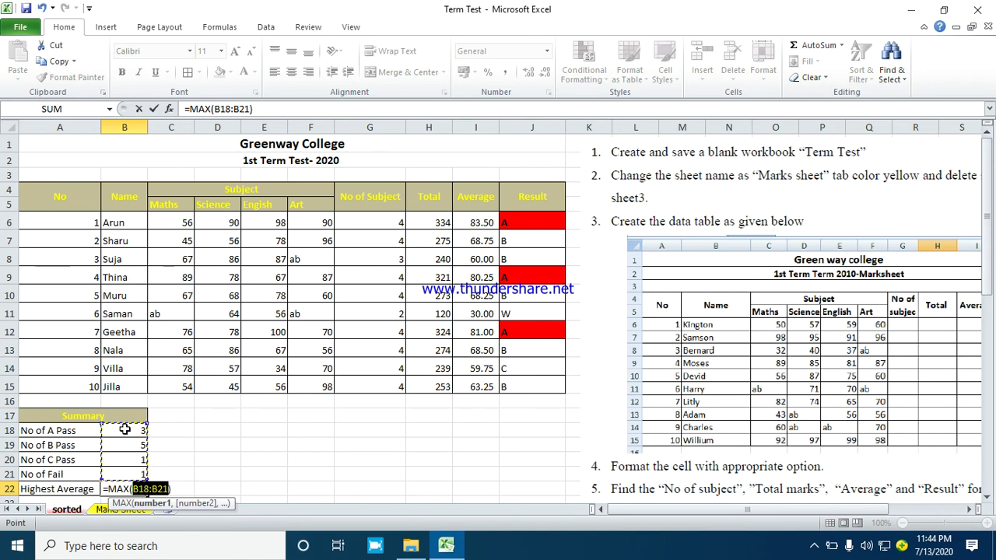
key(BackSpace)
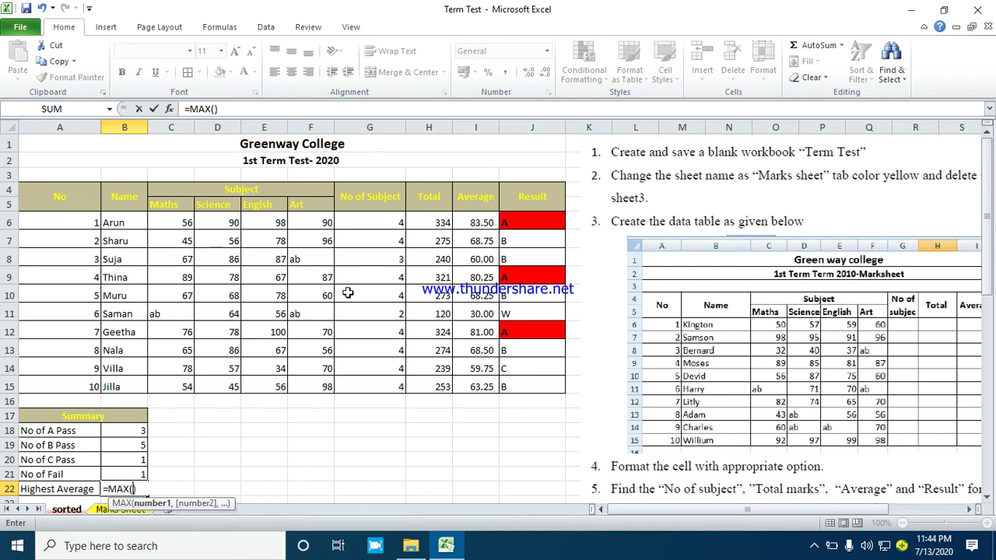
drag(467, 224, 464, 380)
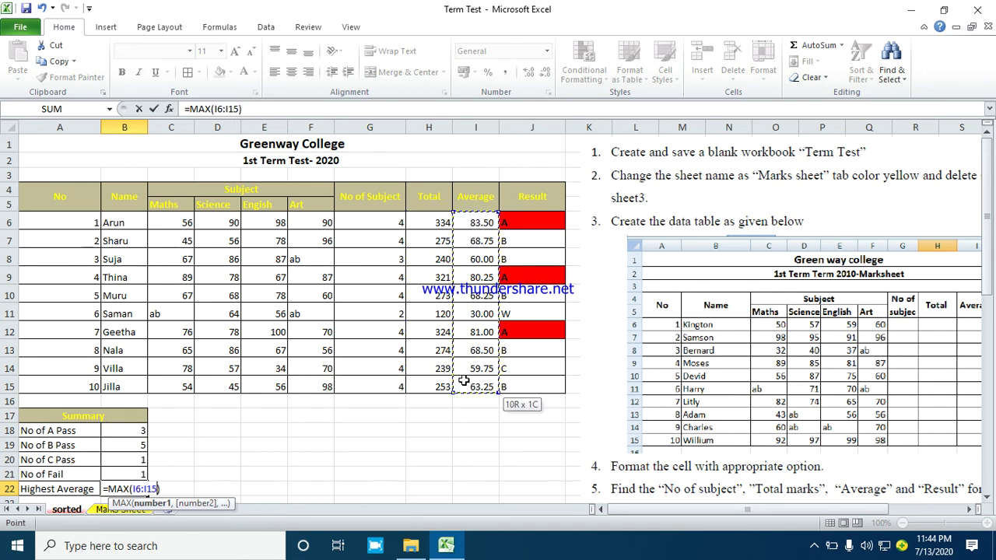
key(Return)
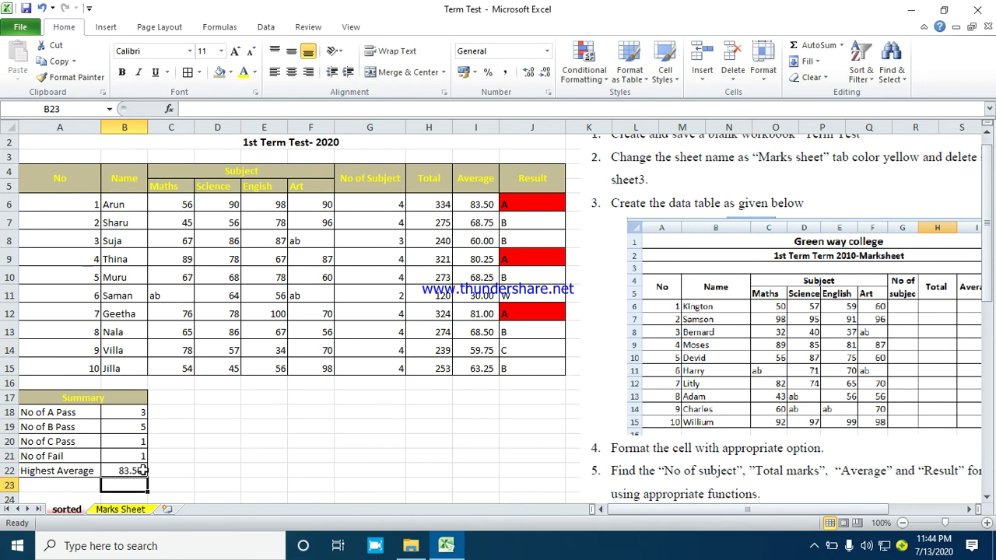
scroll(798, 364, down, 2)
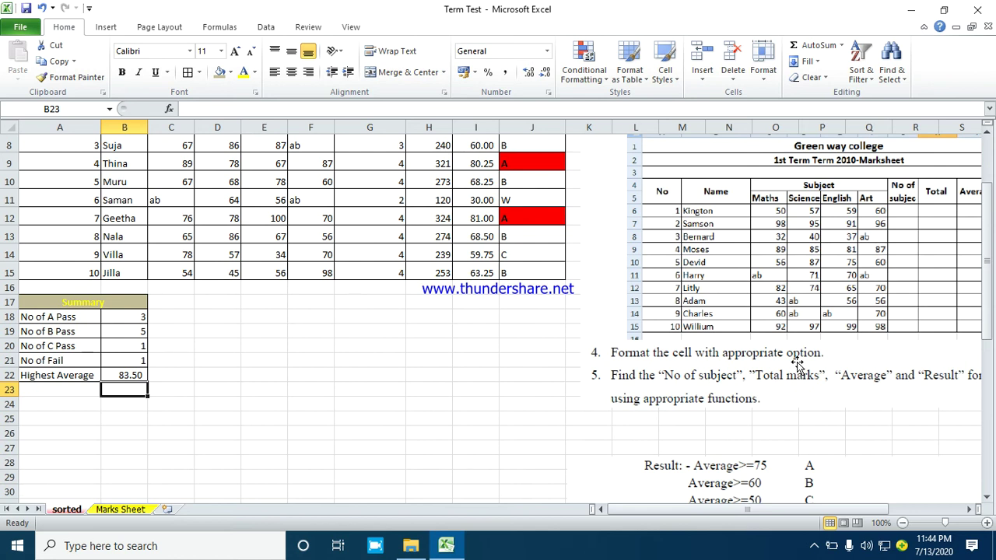
scroll(798, 364, down, 2)
scroll(778, 364, down, 2)
scroll(764, 409, down, 2)
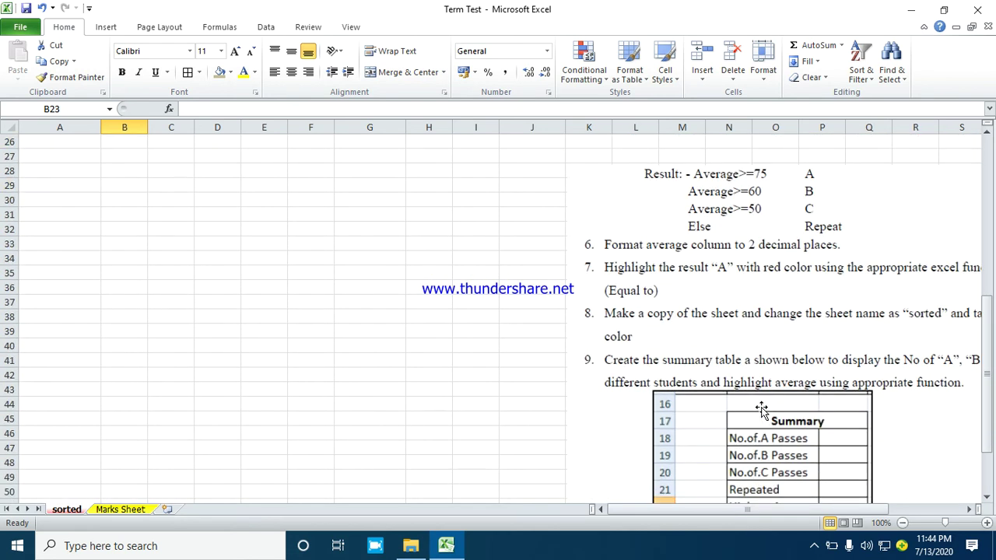
scroll(775, 401, down, 2)
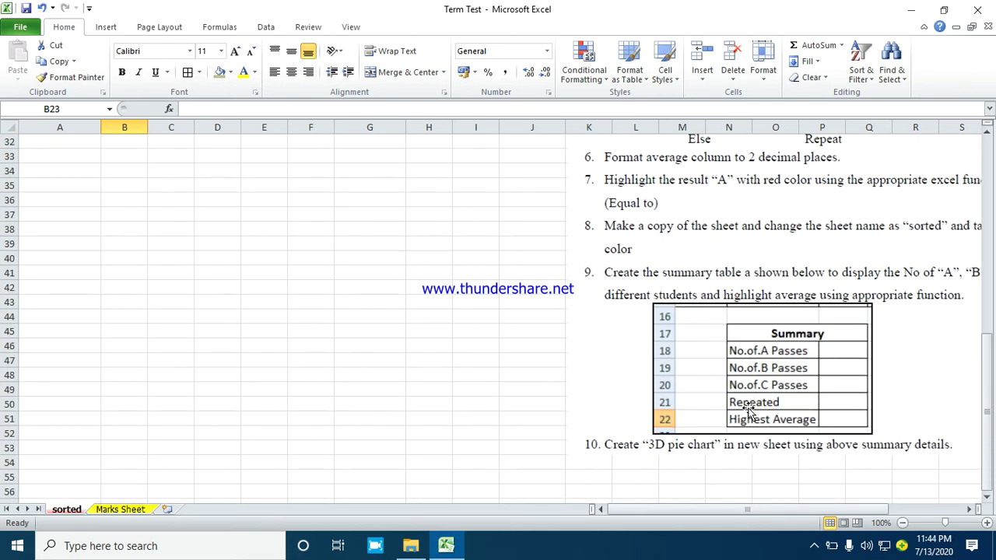
scroll(747, 412, down, 1)
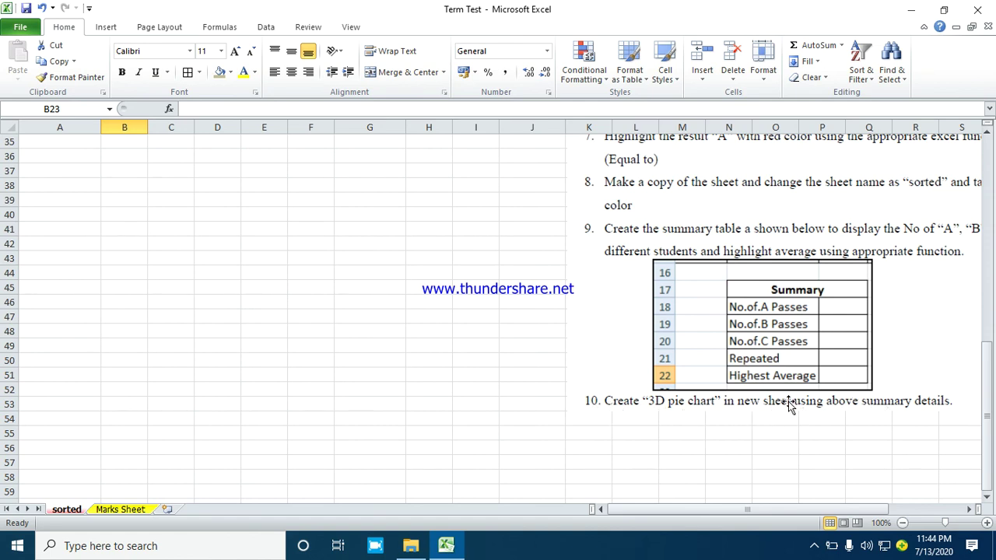
scroll(340, 318, up, 1)
scroll(339, 318, up, 8)
scroll(340, 317, up, 2)
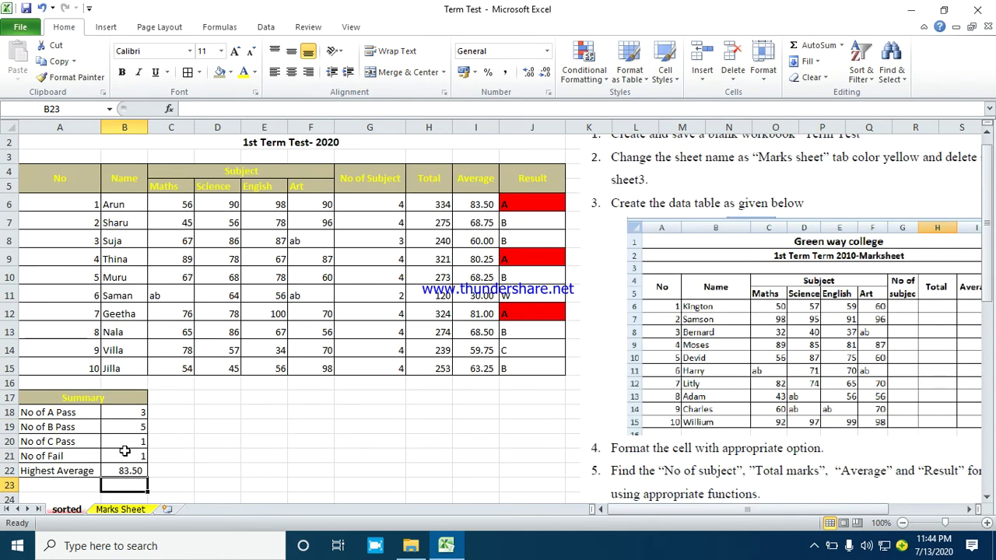
scroll(151, 416, down, 2)
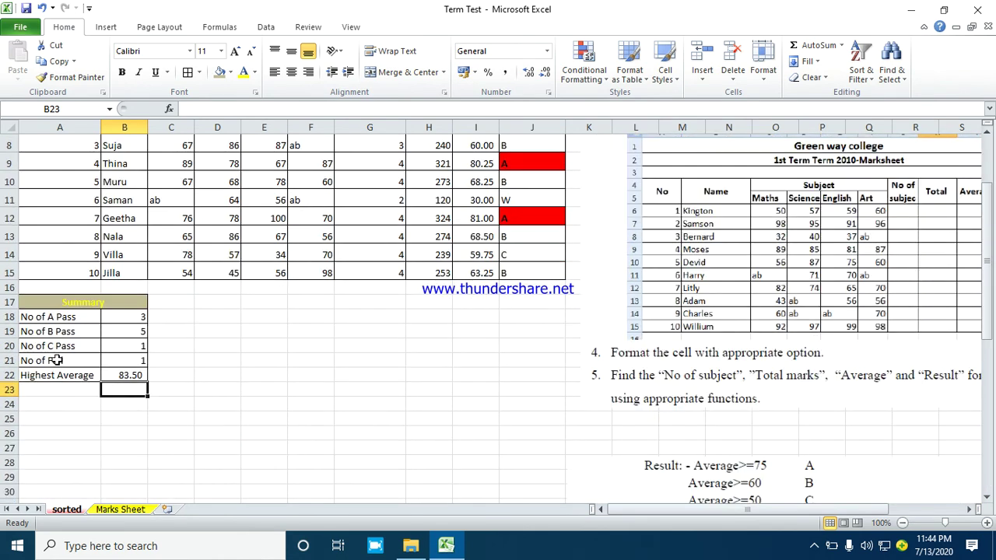
drag(62, 303, 100, 319)
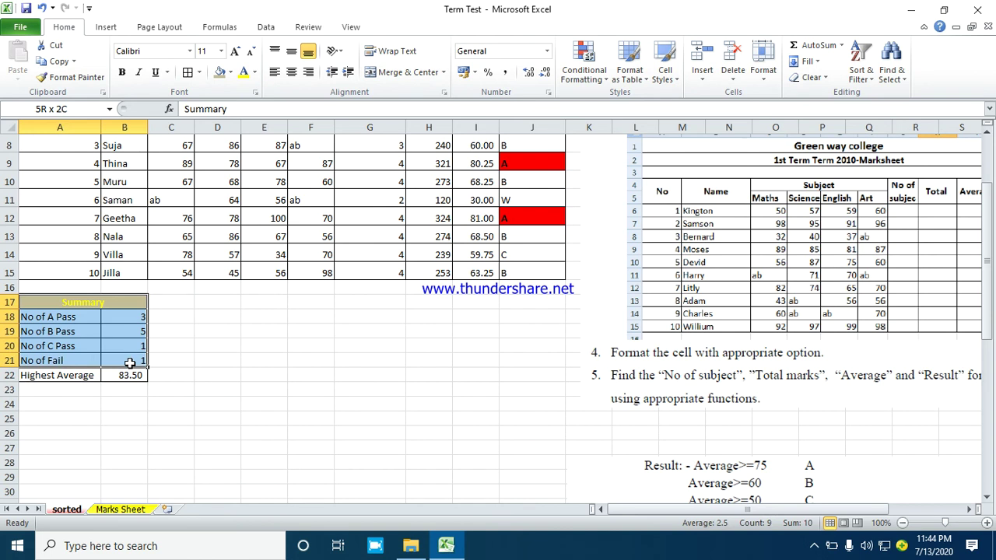
drag(130, 363, 130, 364)
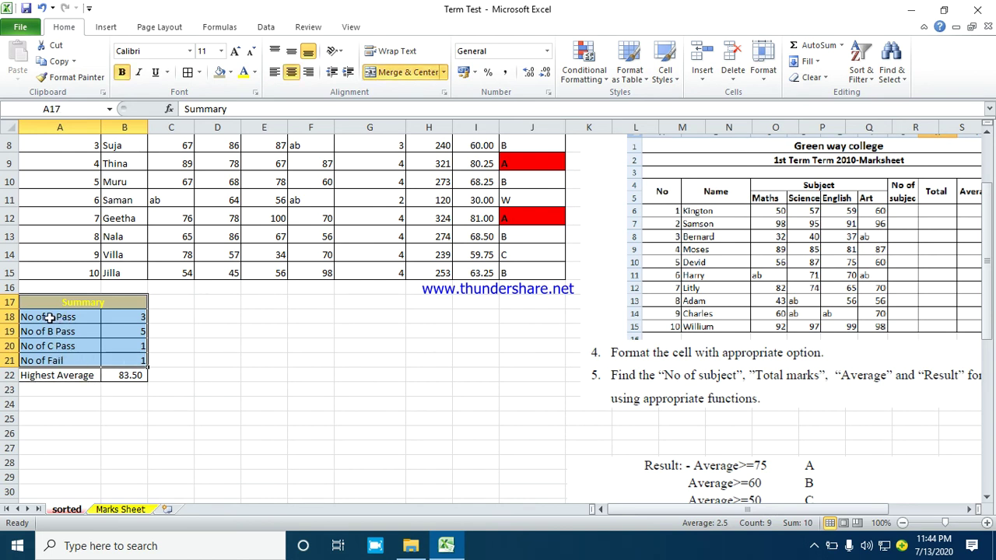
click(105, 27)
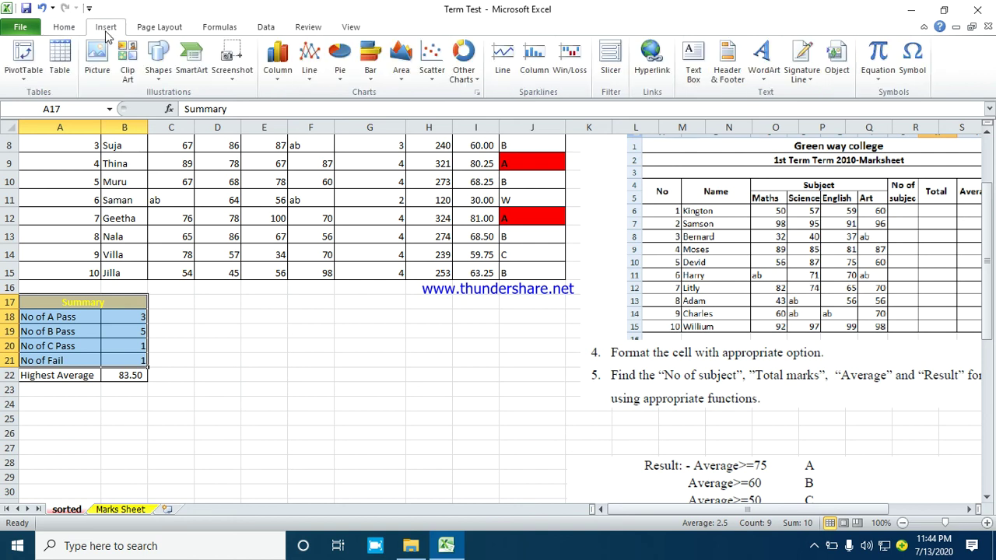
click(340, 62)
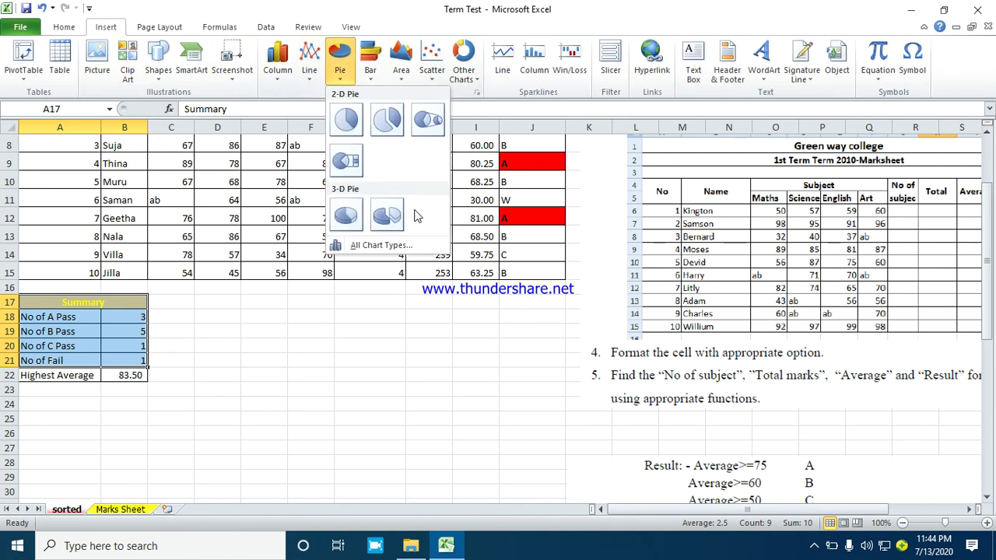
click(391, 219)
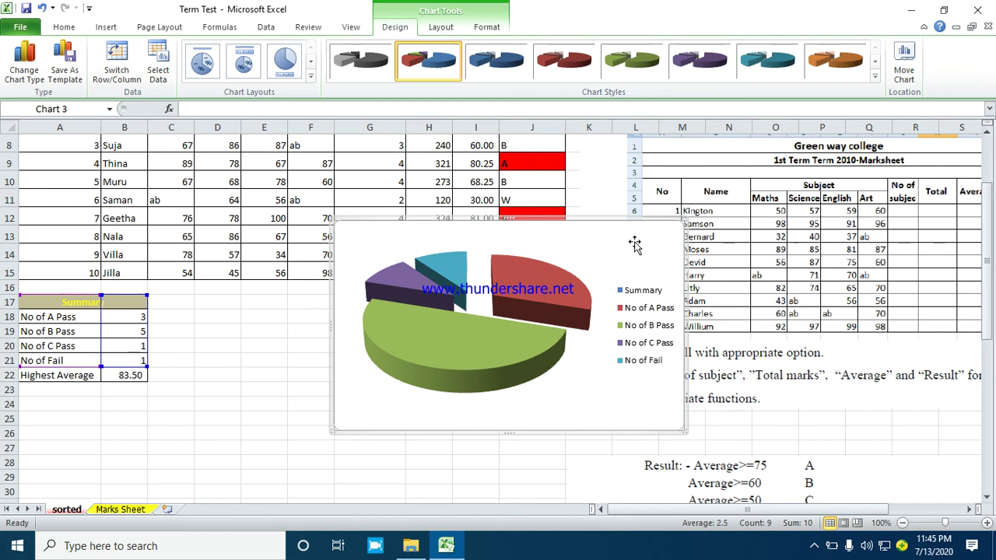
key(Delete)
click(324, 383)
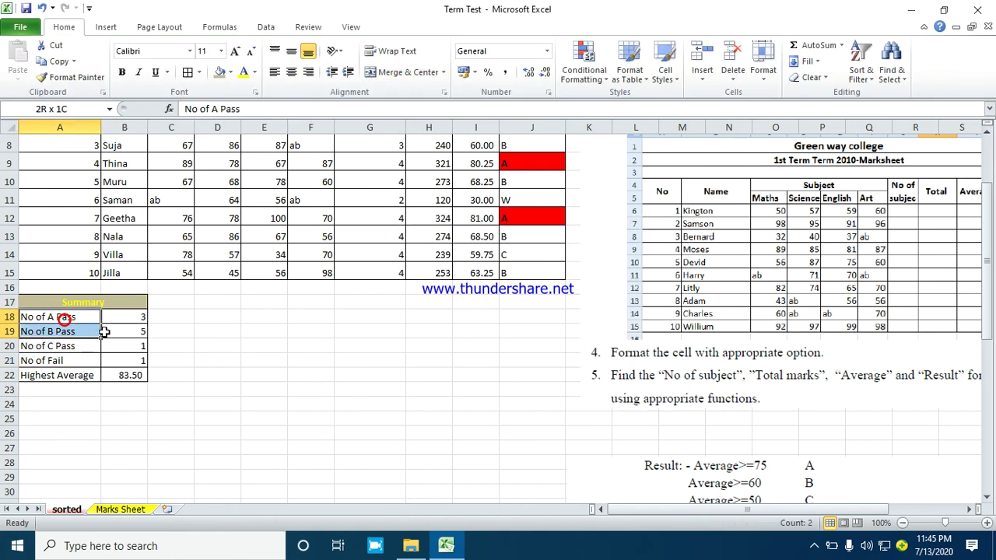
Insert an exploded 3-D pie chart from the four summary counts in A18:B21.
drag(63, 317, 140, 360)
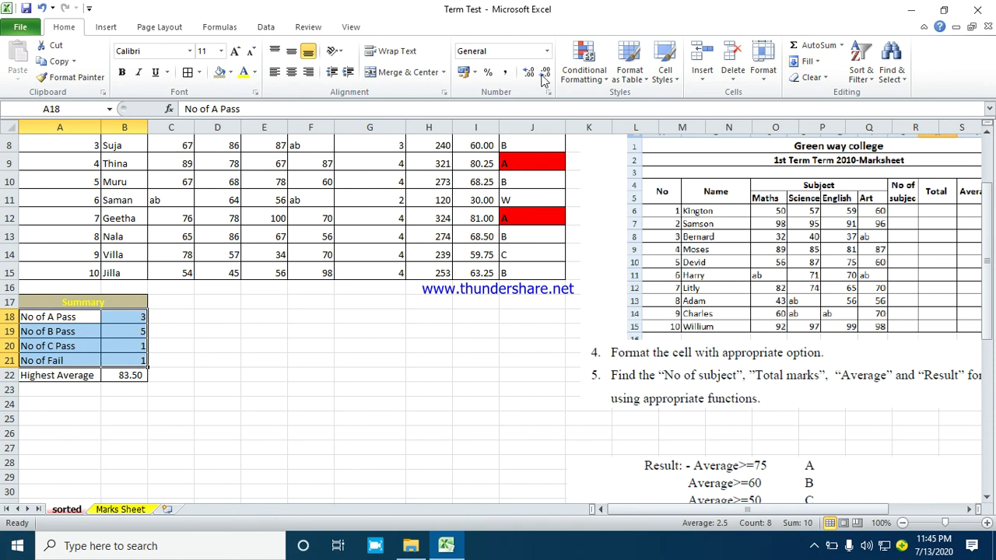
click(106, 26)
click(340, 61)
click(376, 220)
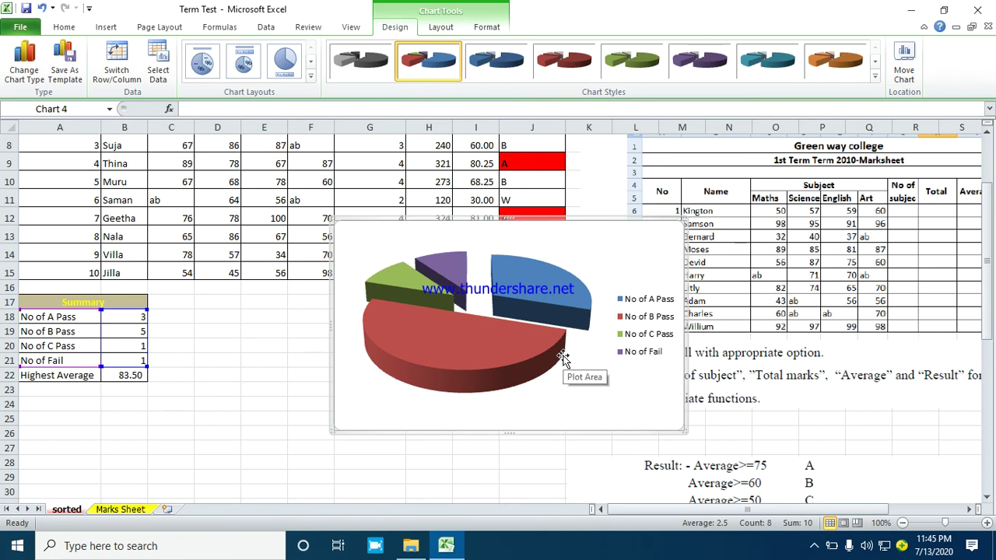
scroll(773, 333, down, 1)
scroll(778, 333, down, 6)
scroll(815, 389, down, 2)
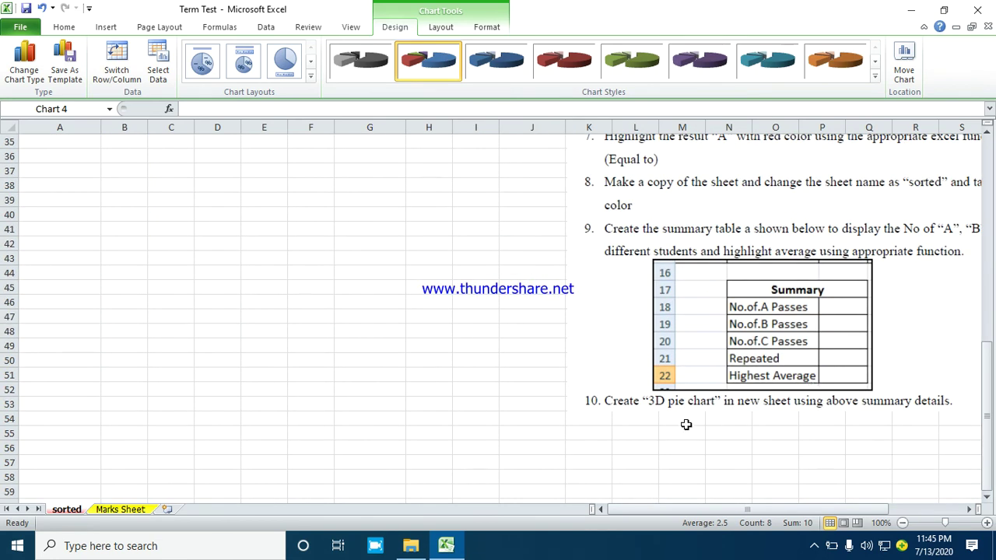
scroll(300, 298, up, 1)
scroll(300, 297, up, 9)
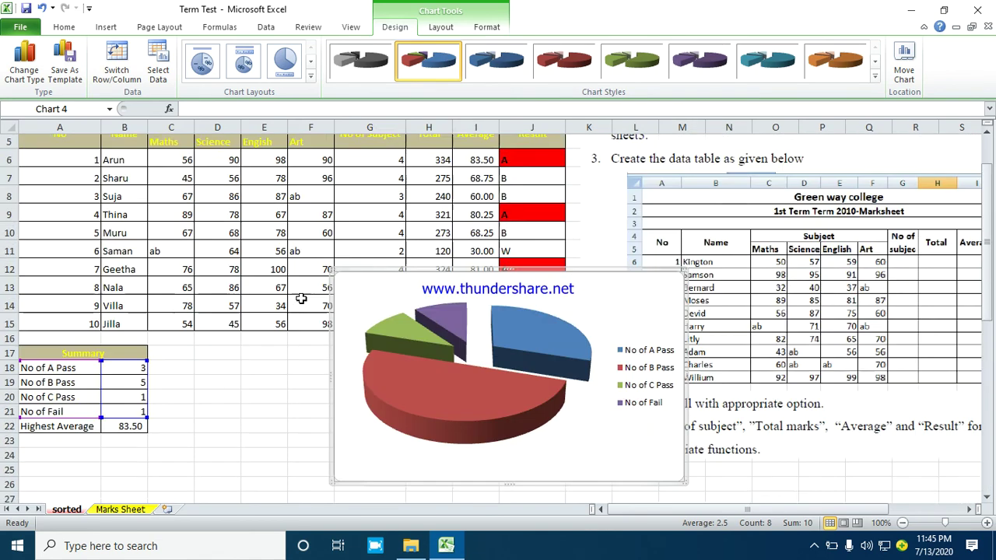
scroll(300, 296, up, 2)
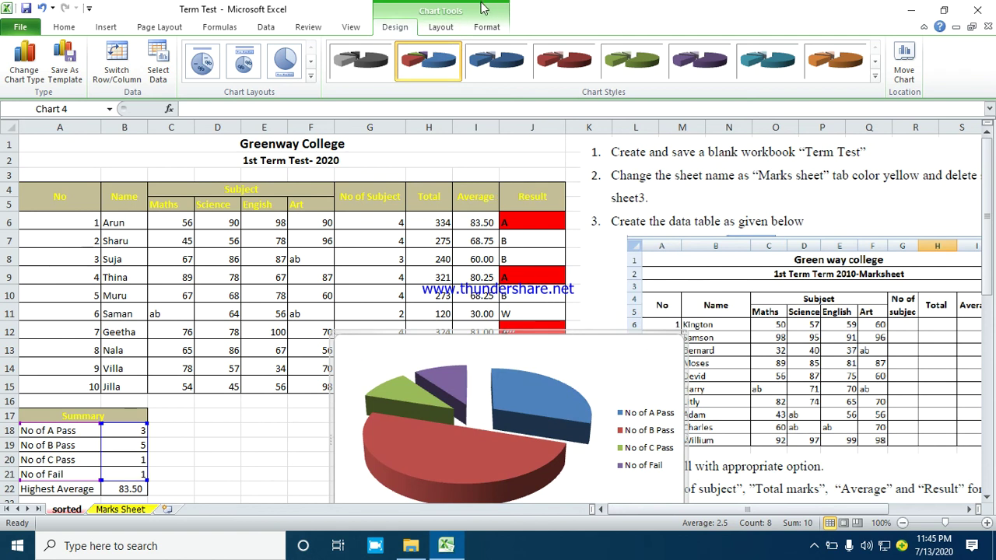
Move the pie chart onto a new chart sheet named Chart1.
click(904, 70)
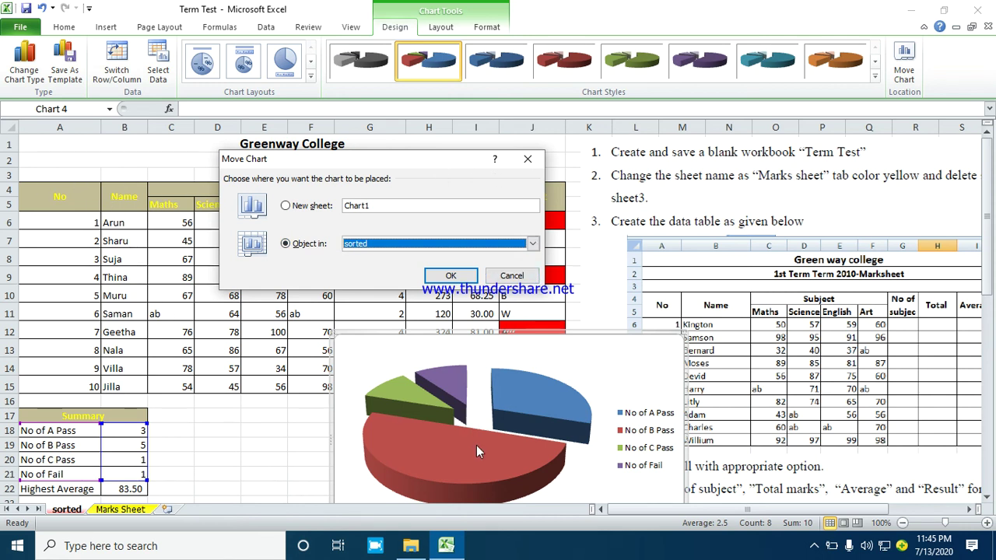
click(286, 205)
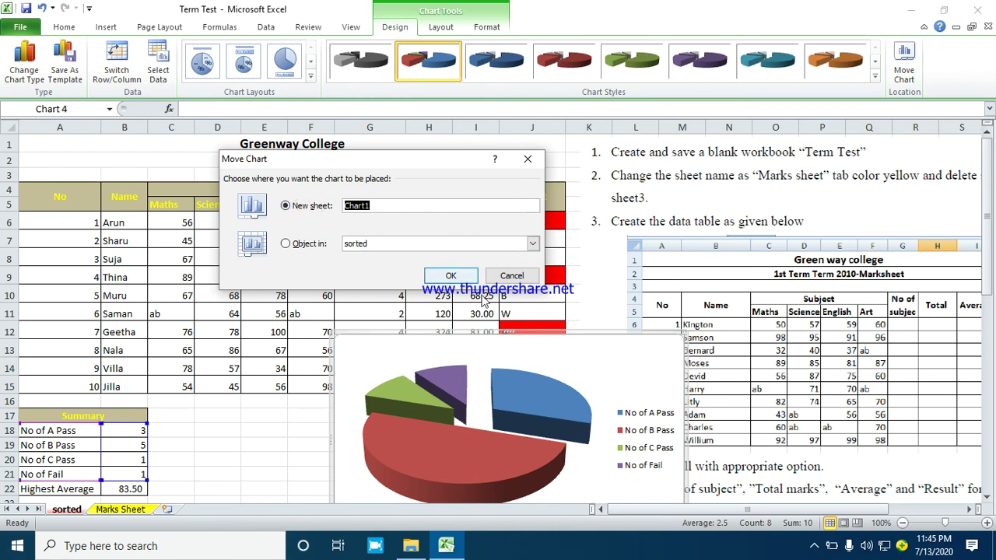
click(445, 275)
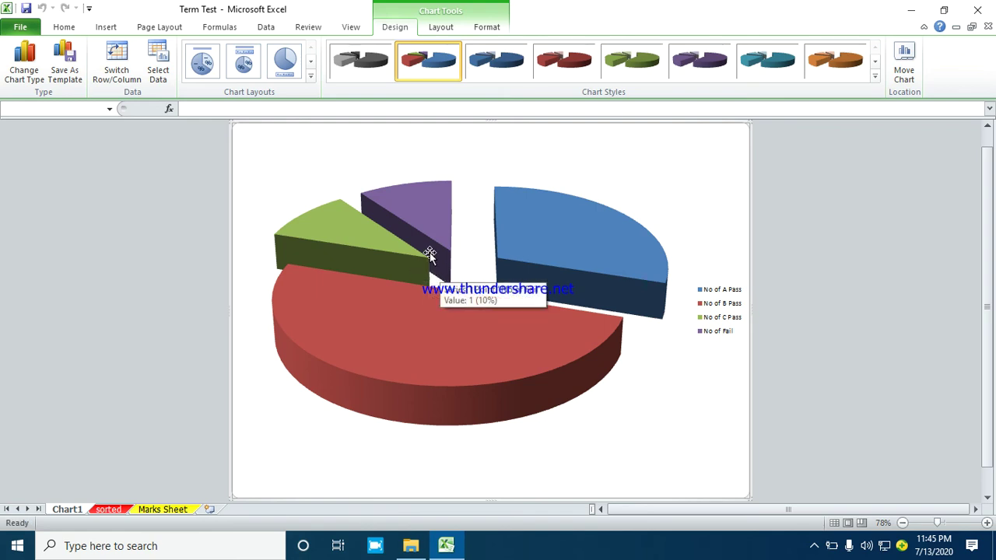
mouse_move(447, 351)
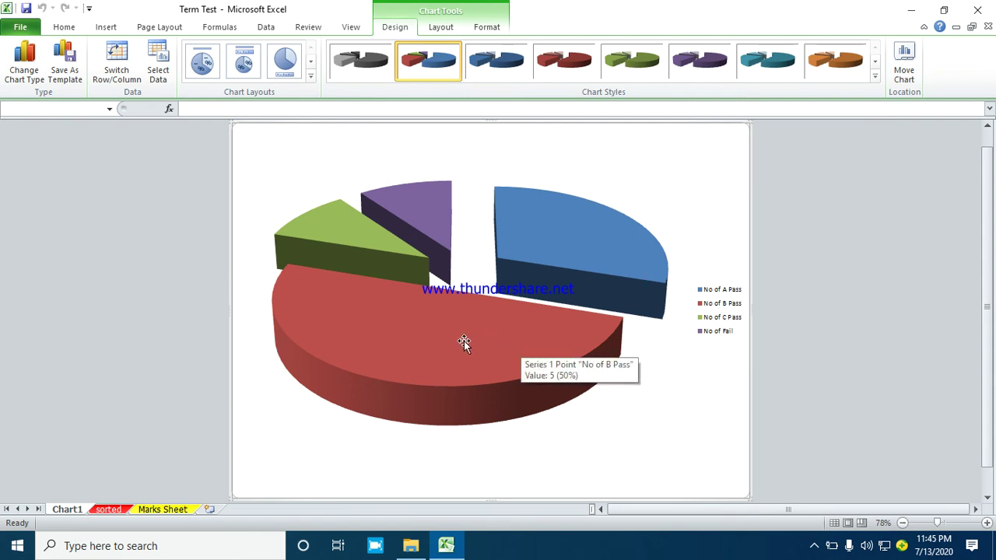
Drag the red No of B Pass slice further out, down-left from the pie.
click(459, 336)
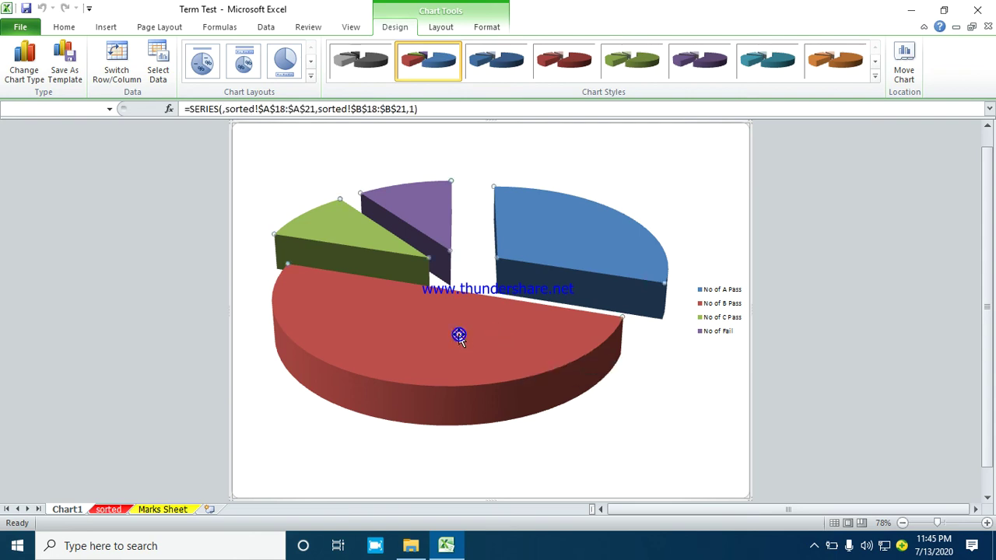
double_click(390, 316)
click(643, 451)
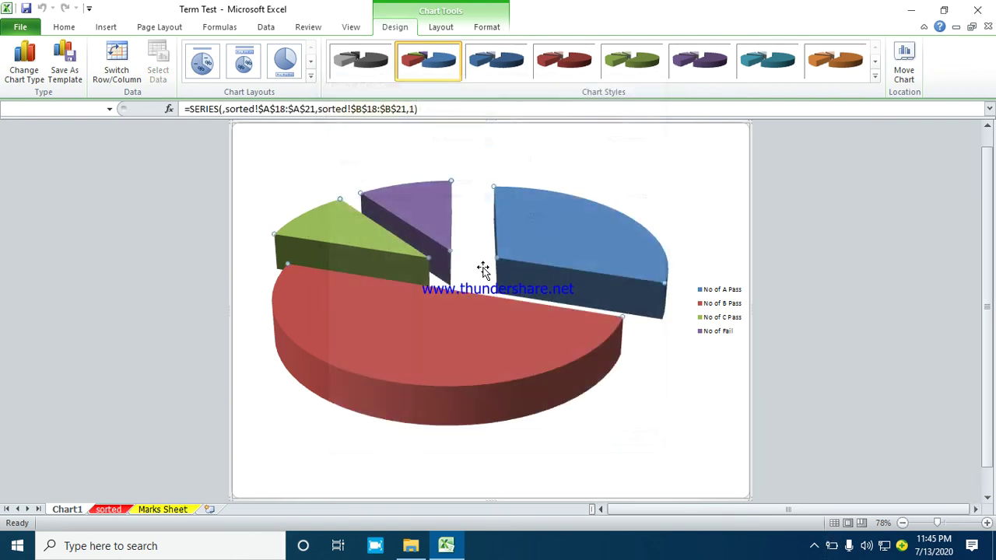
click(464, 331)
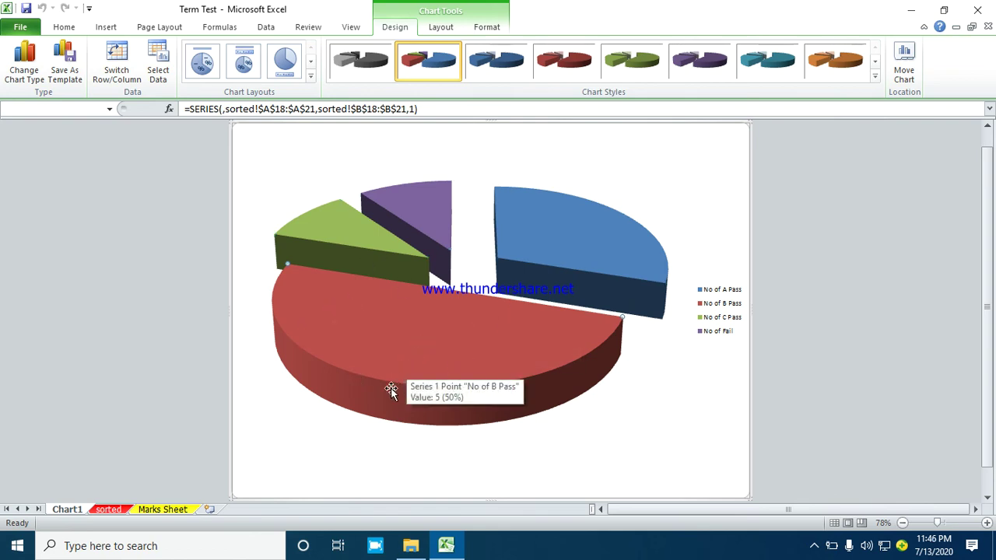
mouse_move(524, 334)
mouse_down()
mouse_move(461, 370)
mouse_move(502, 372)
mouse_up()
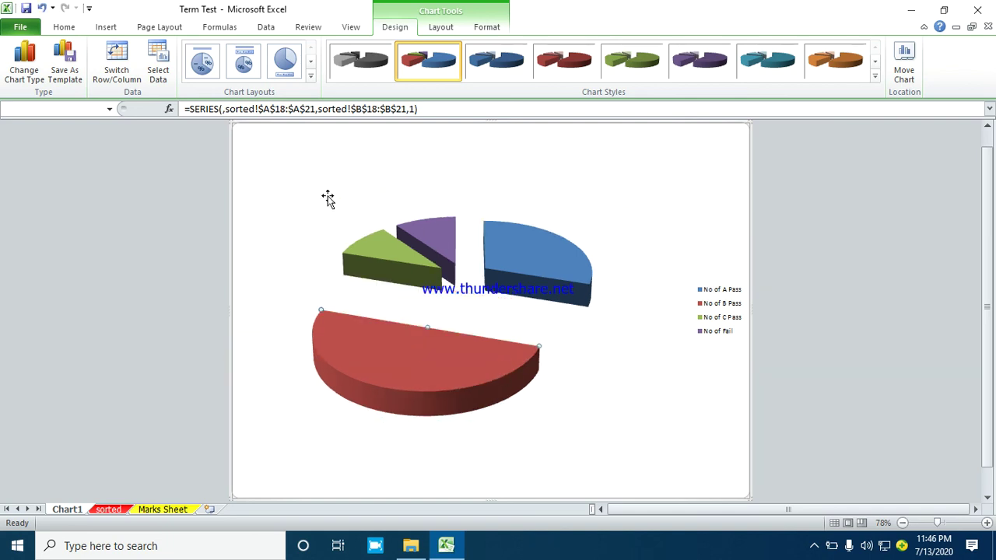
Apply the green chart style and try out several predefined chart layouts.
click(874, 75)
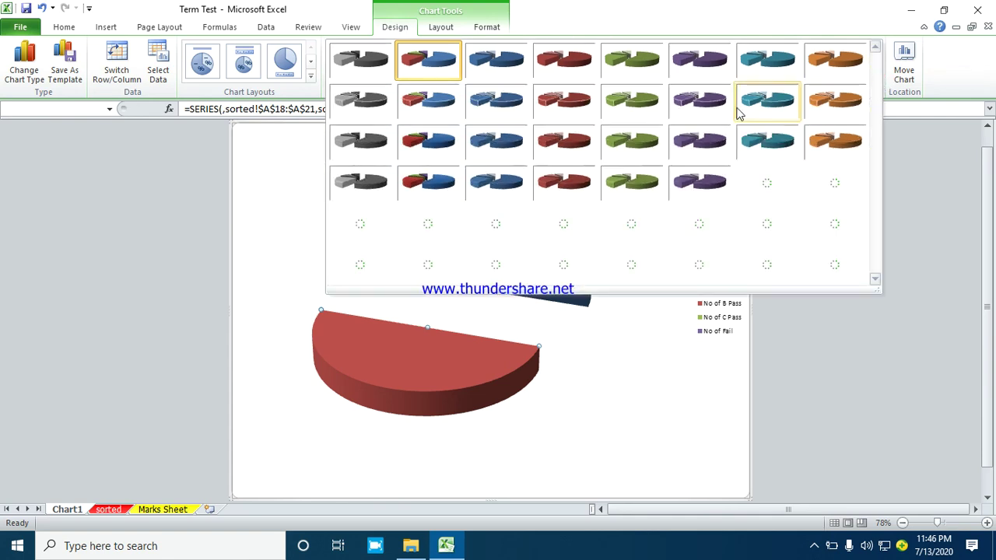
click(637, 138)
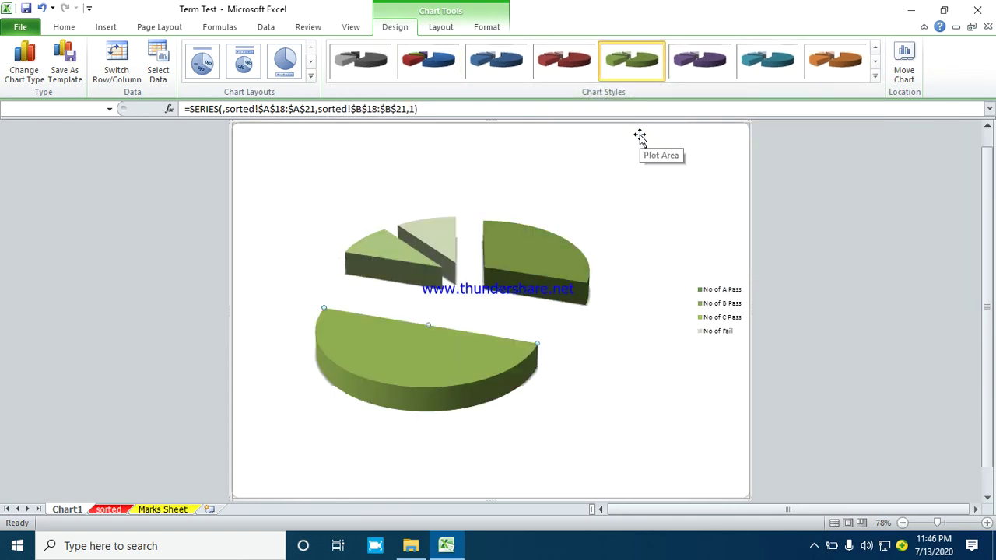
click(310, 78)
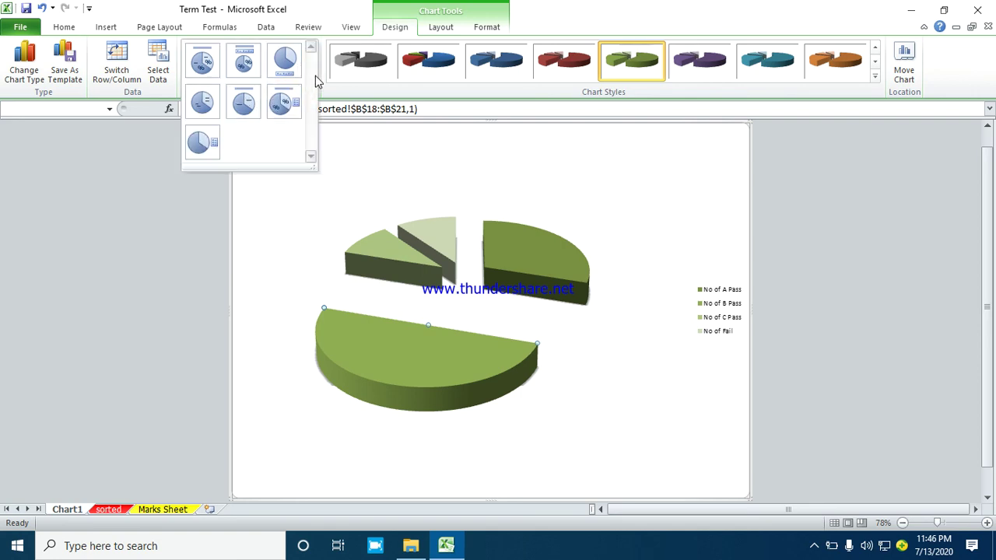
click(202, 61)
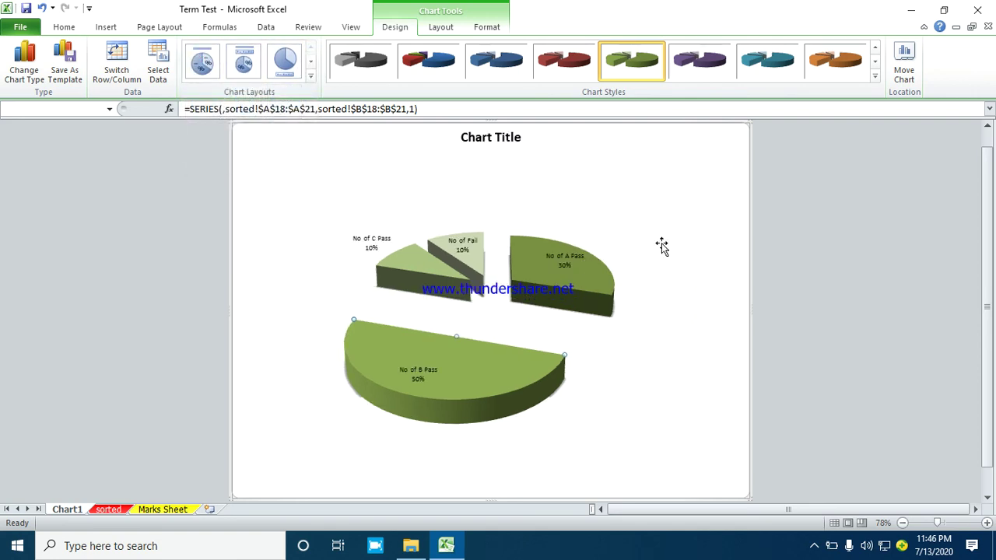
click(237, 71)
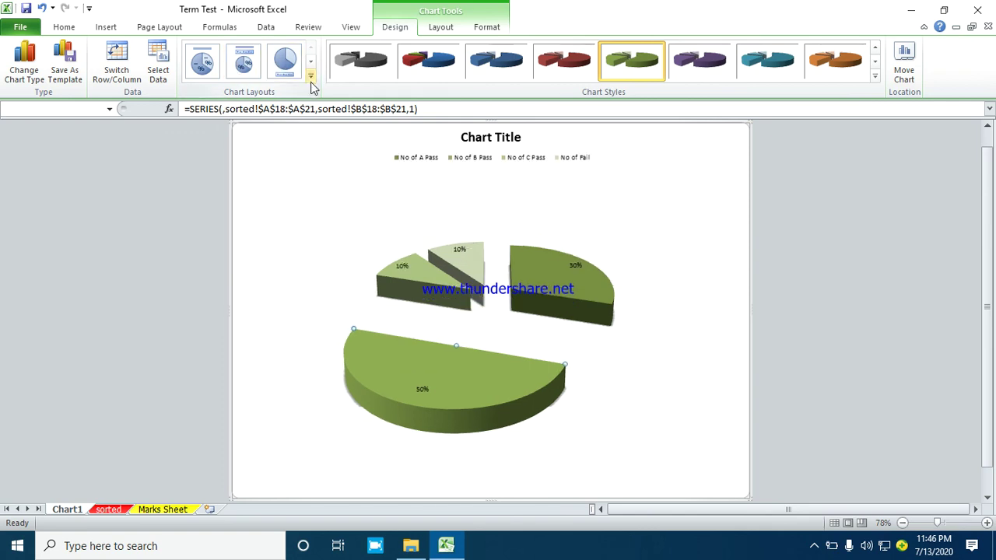
click(310, 78)
click(273, 107)
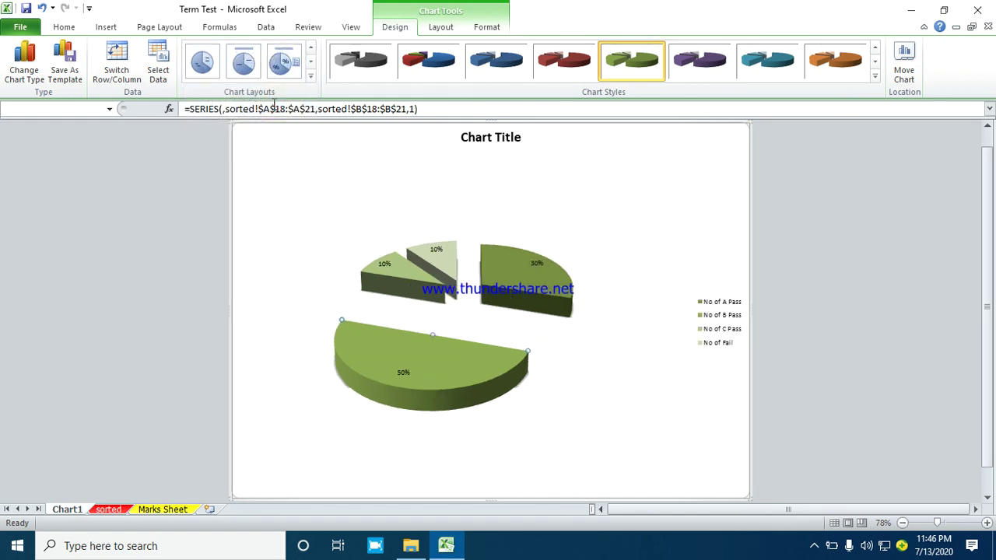
click(309, 76)
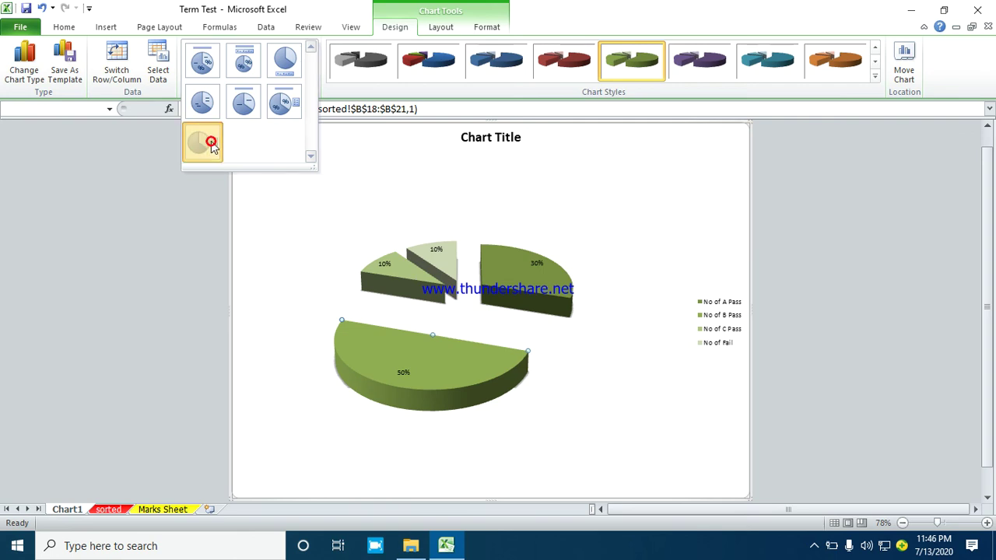
click(207, 142)
Apply the layout labelling each slice with category name and value, without a legend.
click(309, 76)
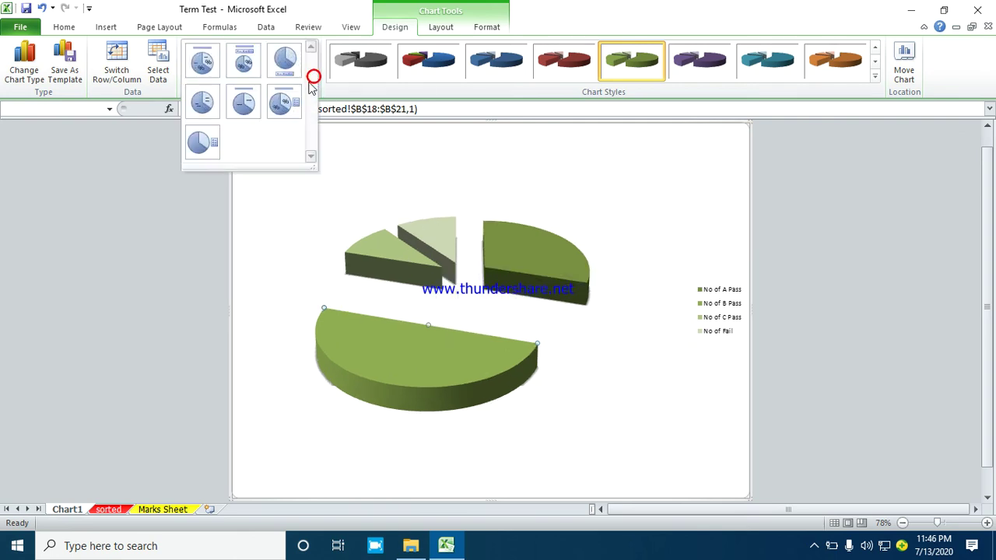
click(210, 102)
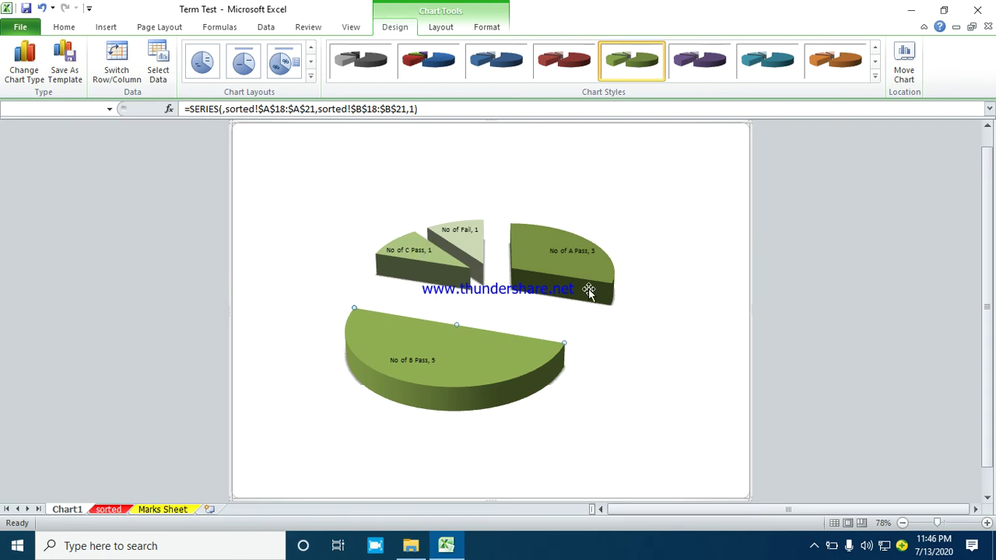
click(311, 76)
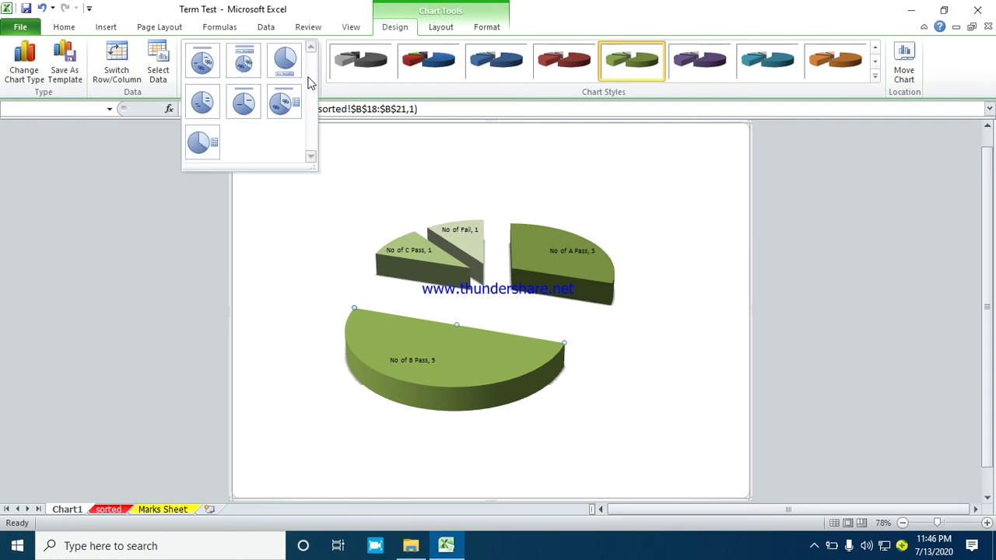
click(285, 244)
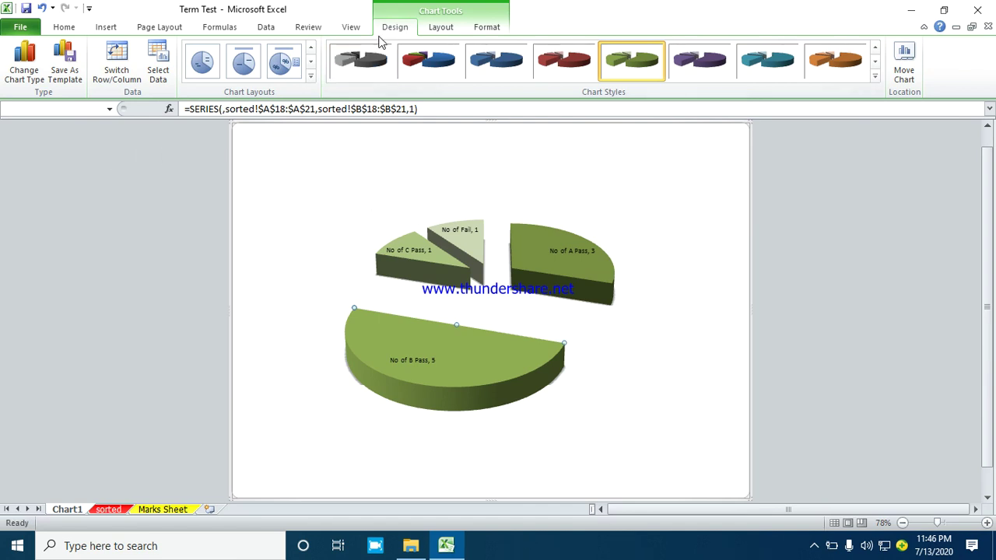
Show Category Name and Value in the pie's data labels via More Data Label Options.
click(433, 30)
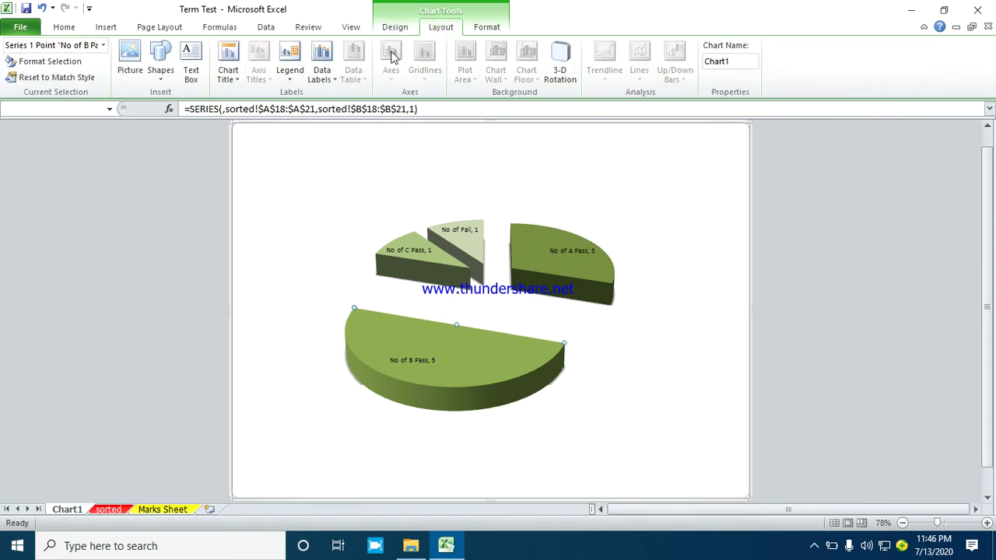
click(327, 77)
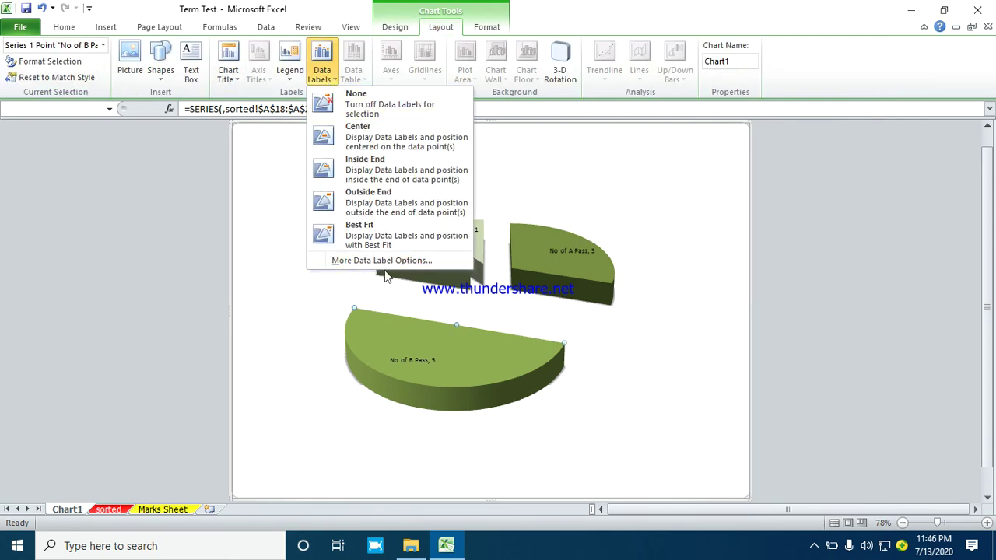
click(385, 261)
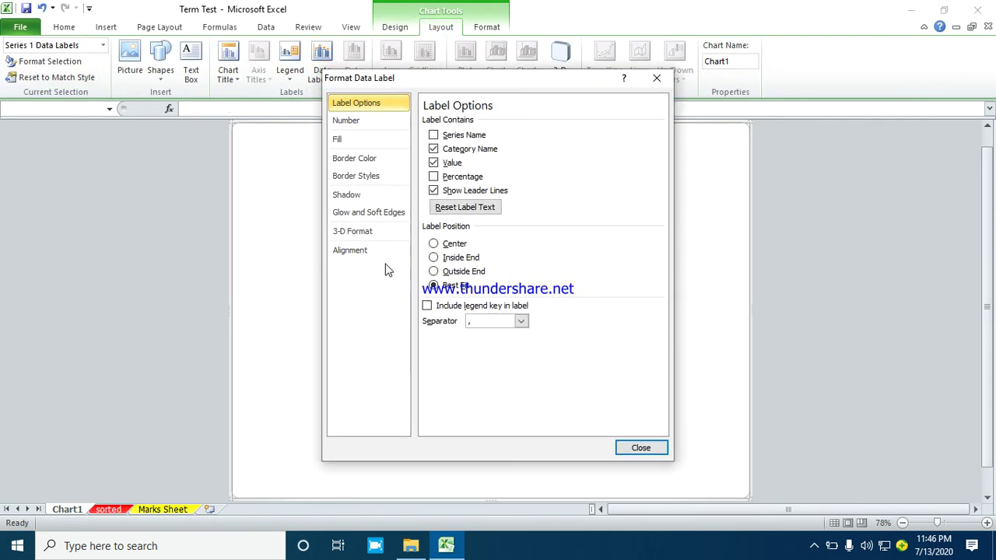
drag(465, 84, 738, 93)
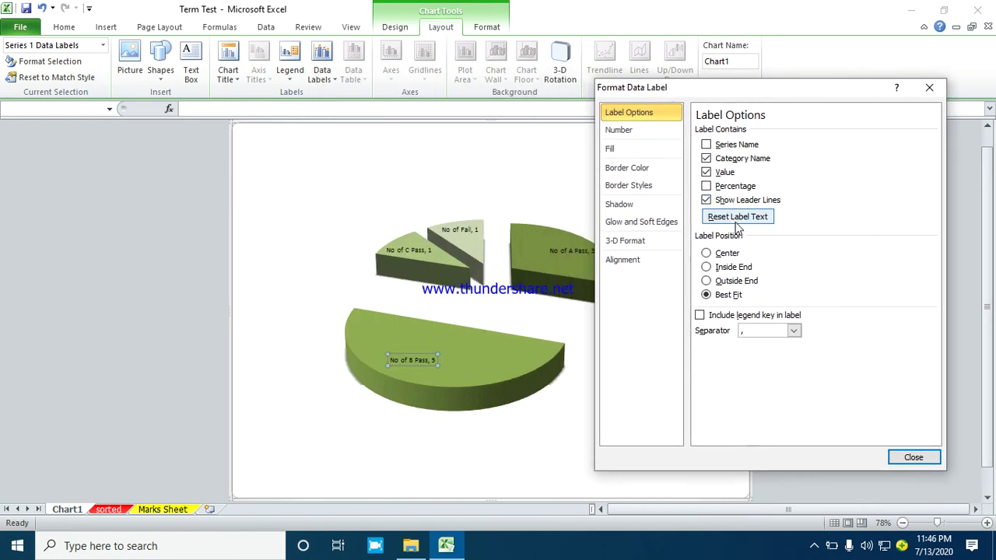
click(706, 158)
click(705, 172)
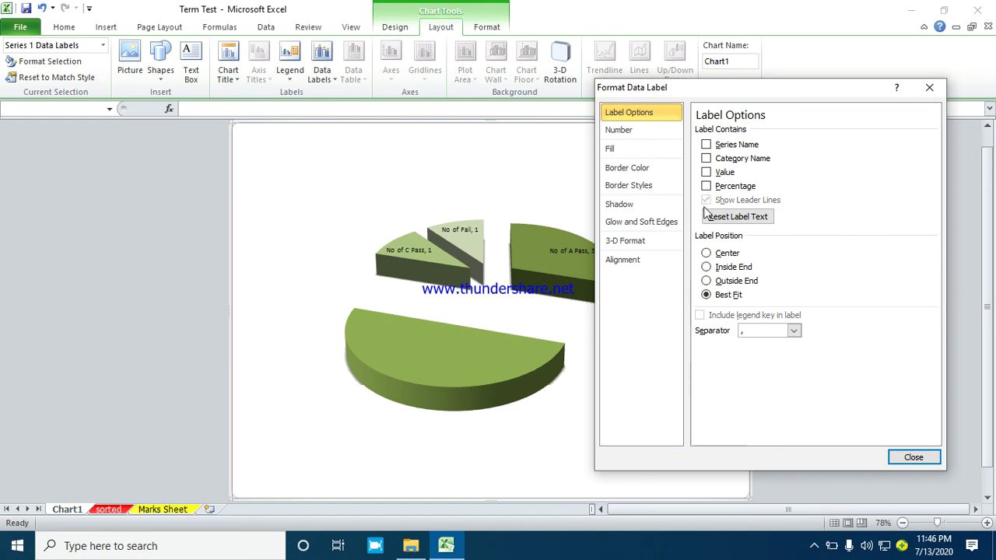
click(708, 158)
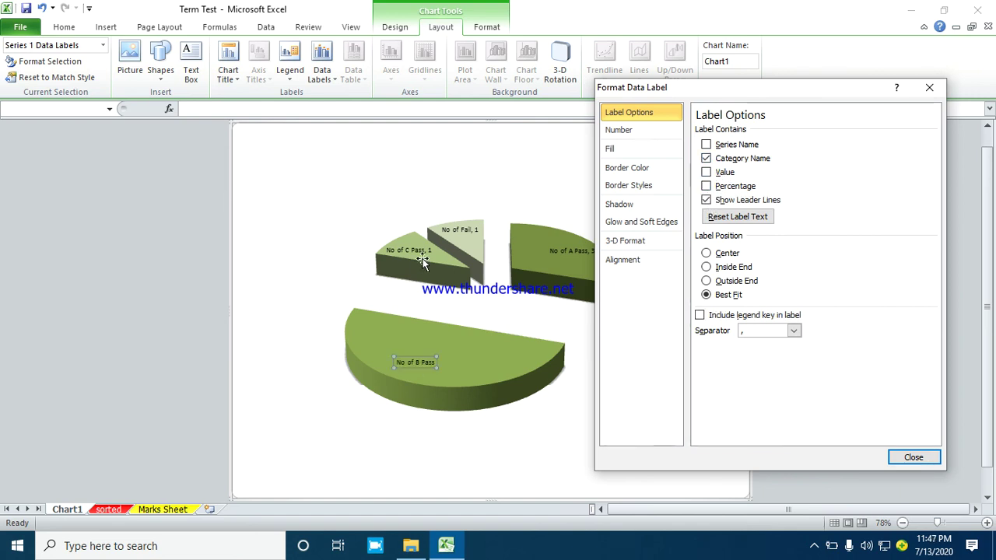
click(706, 172)
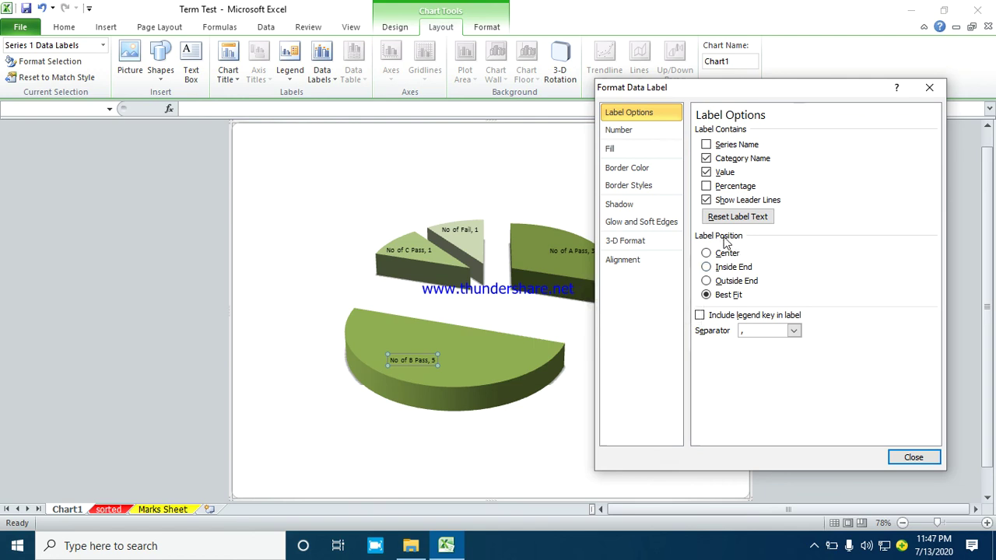
Set the data label position to Center and close the label settings.
click(716, 268)
click(716, 281)
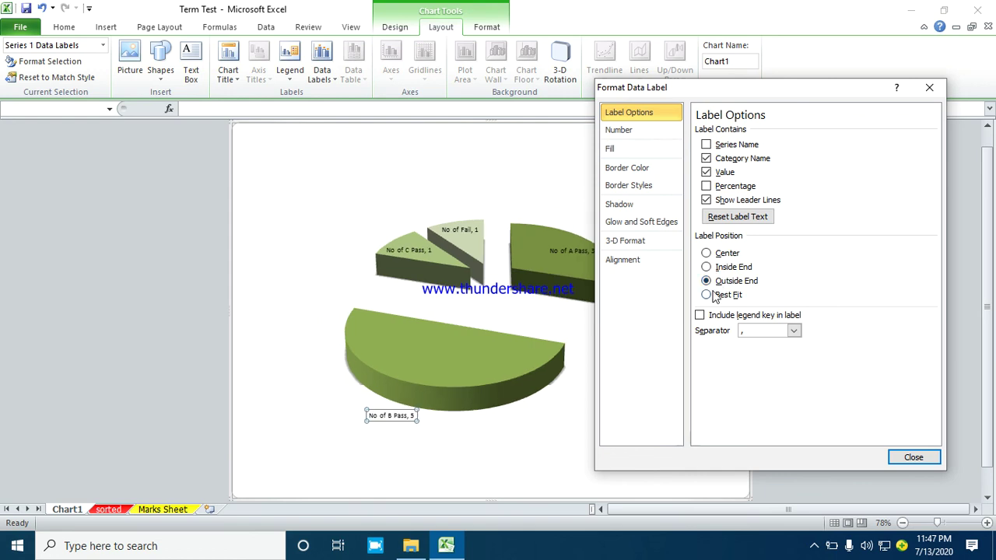
click(709, 294)
click(718, 259)
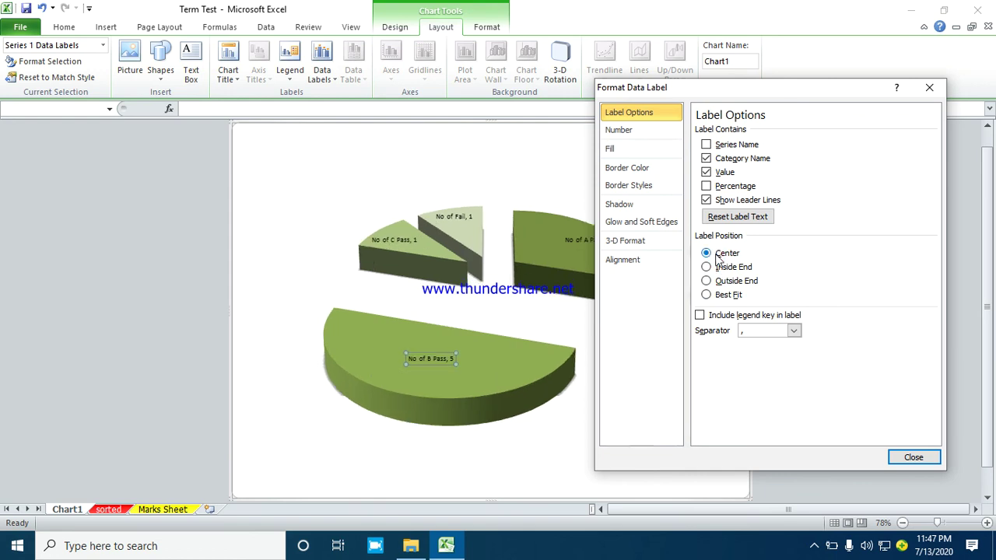
click(925, 459)
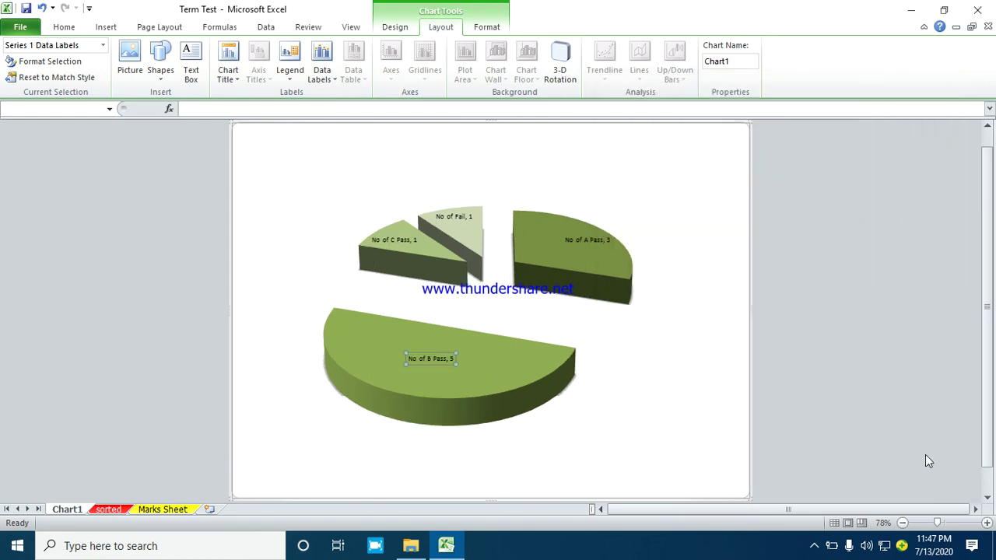
mouse_move(370, 326)
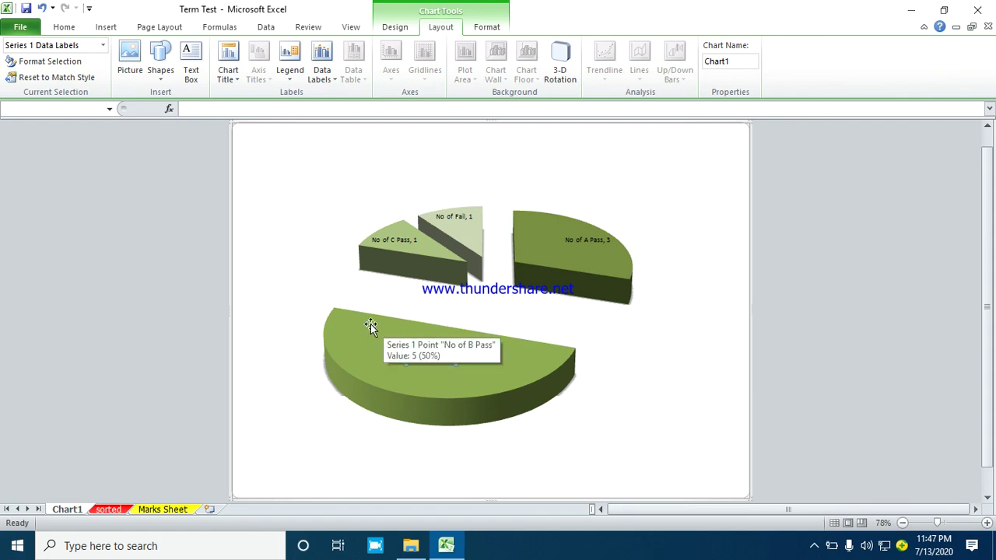
click(109, 509)
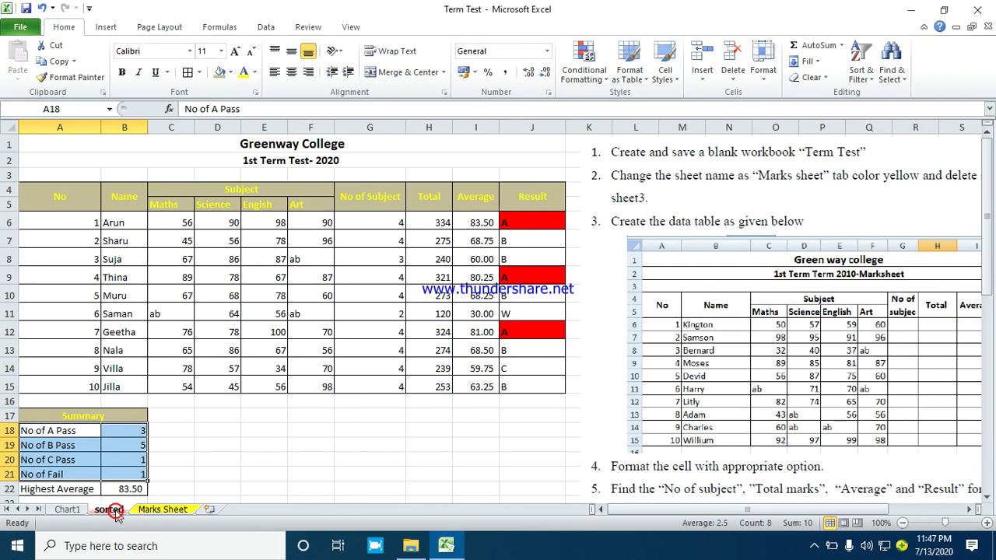
click(277, 416)
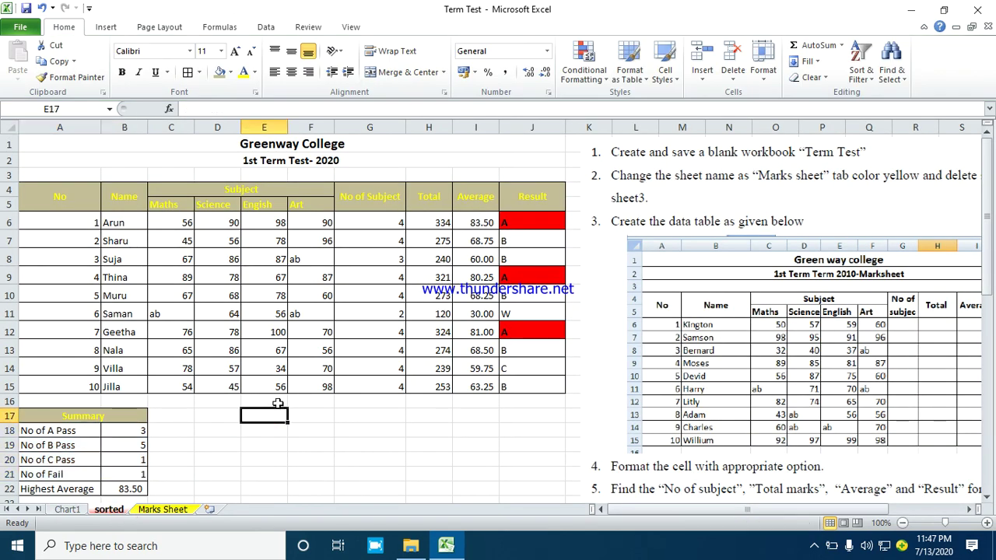
scroll(761, 265, down, 3)
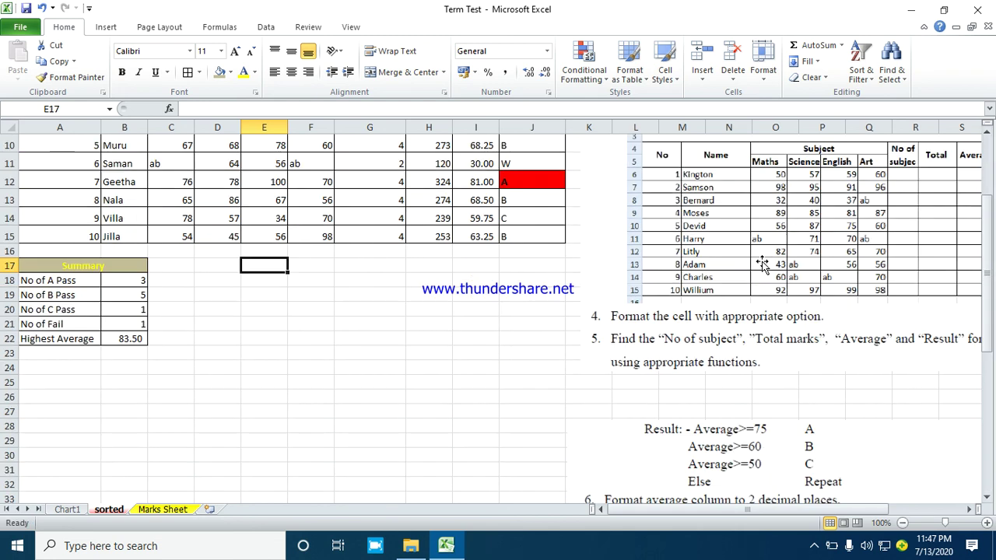
scroll(766, 264, down, 4)
scroll(767, 265, down, 3)
scroll(761, 267, down, 3)
scroll(761, 267, up, 2)
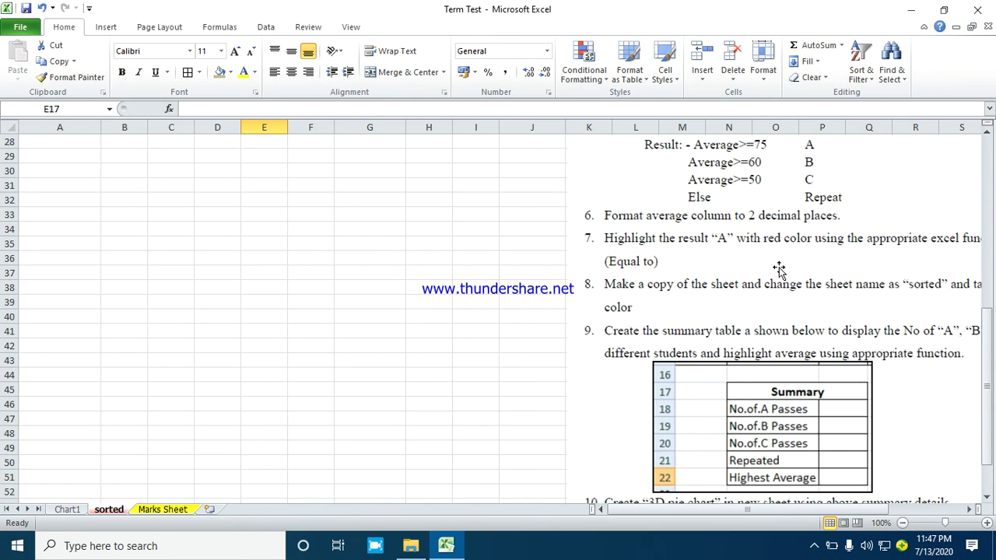
scroll(762, 272, up, 12)
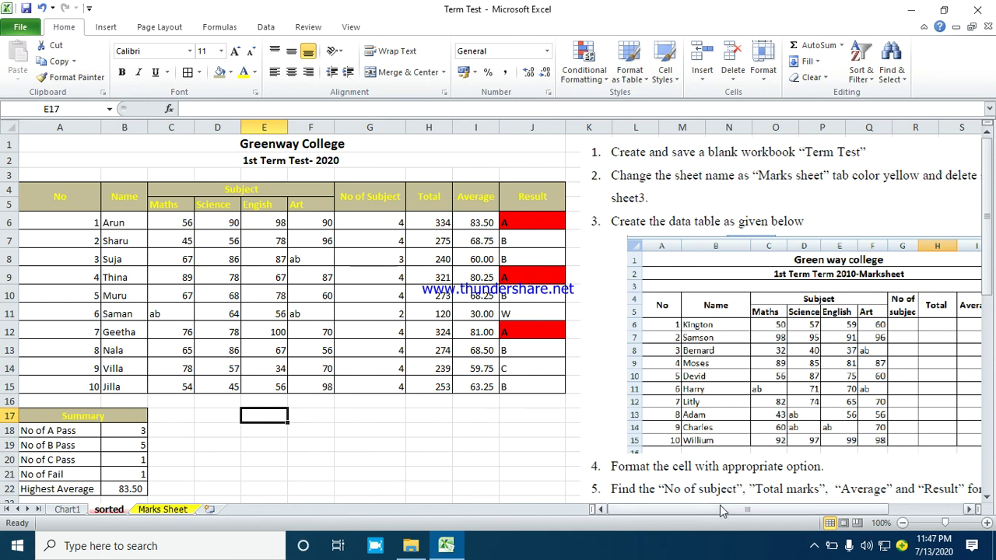
drag(719, 508, 766, 509)
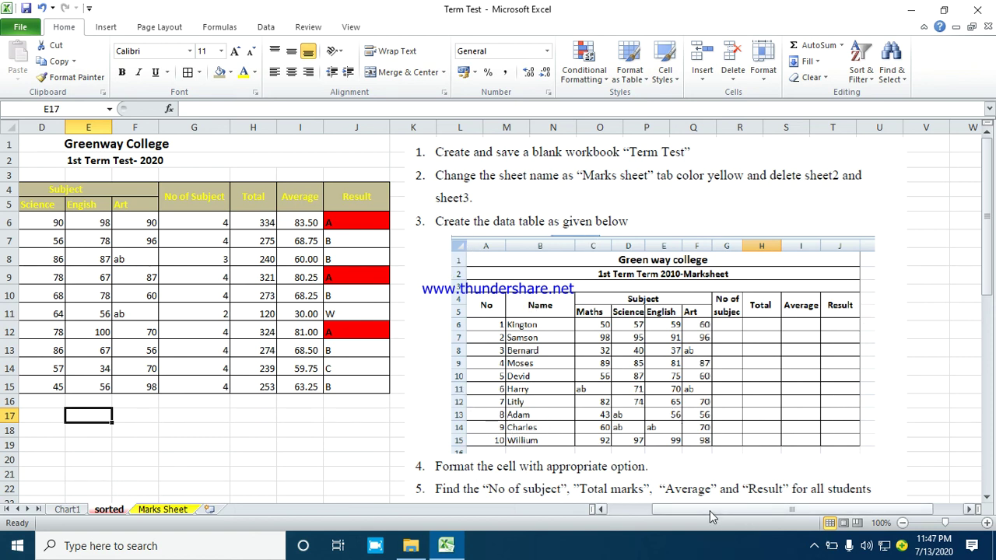
drag(710, 510, 635, 503)
scroll(642, 488, down, 2)
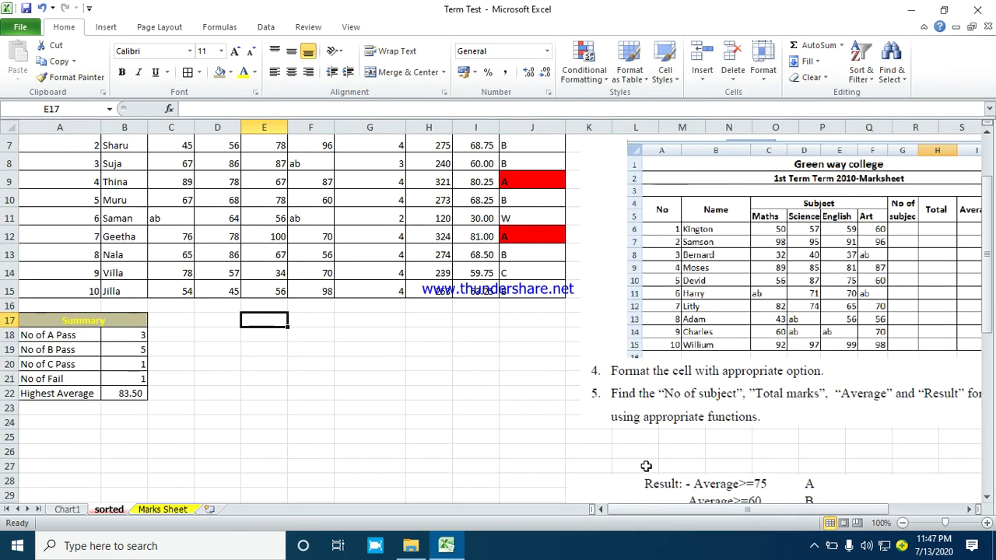
scroll(645, 467, down, 2)
scroll(677, 424, down, 1)
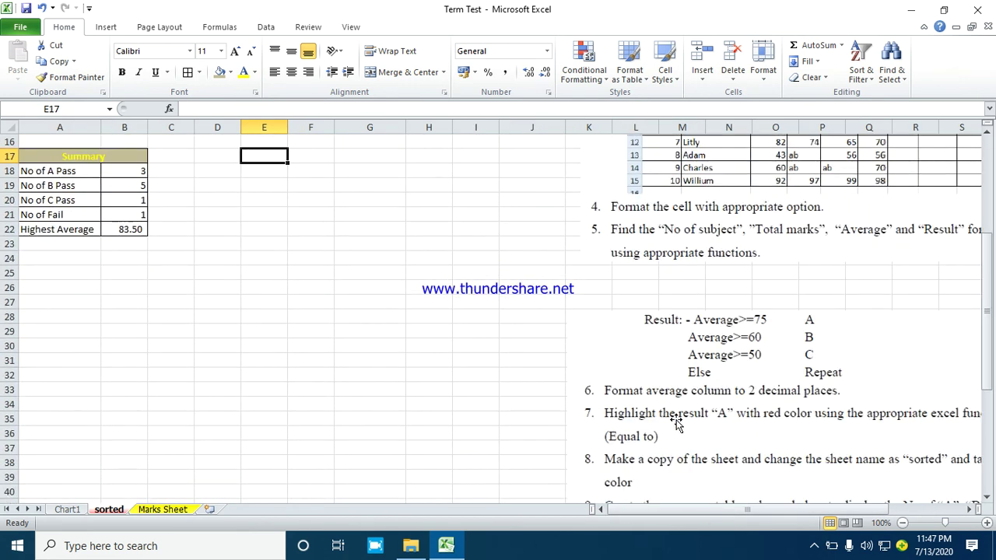
scroll(677, 424, up, 3)
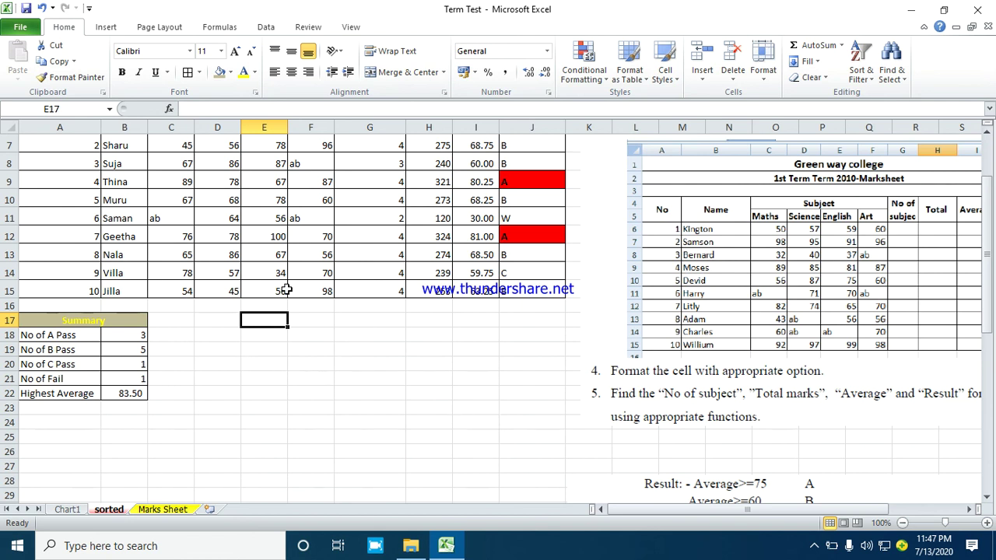
scroll(286, 288, up, 2)
scroll(287, 289, down, 1)
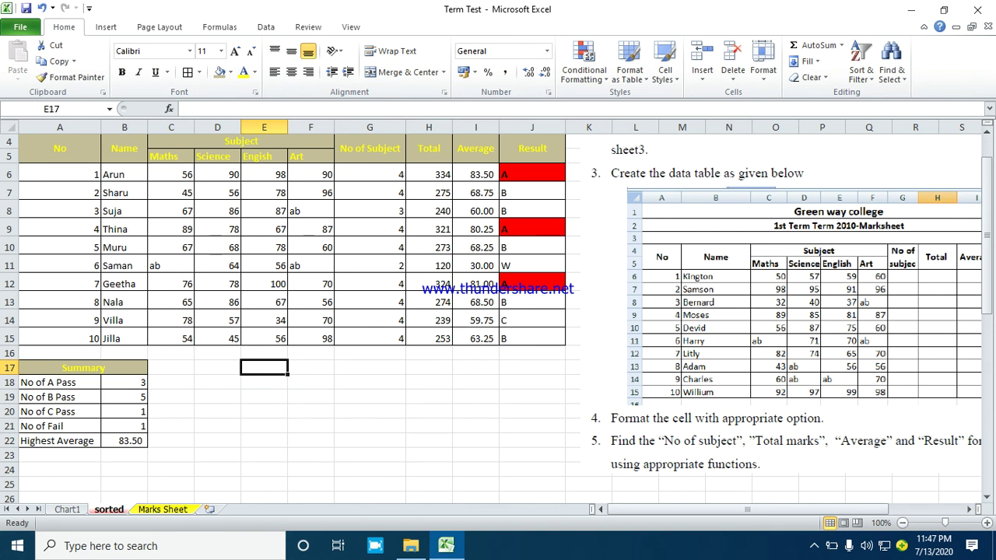
click(814, 546)
click(800, 518)
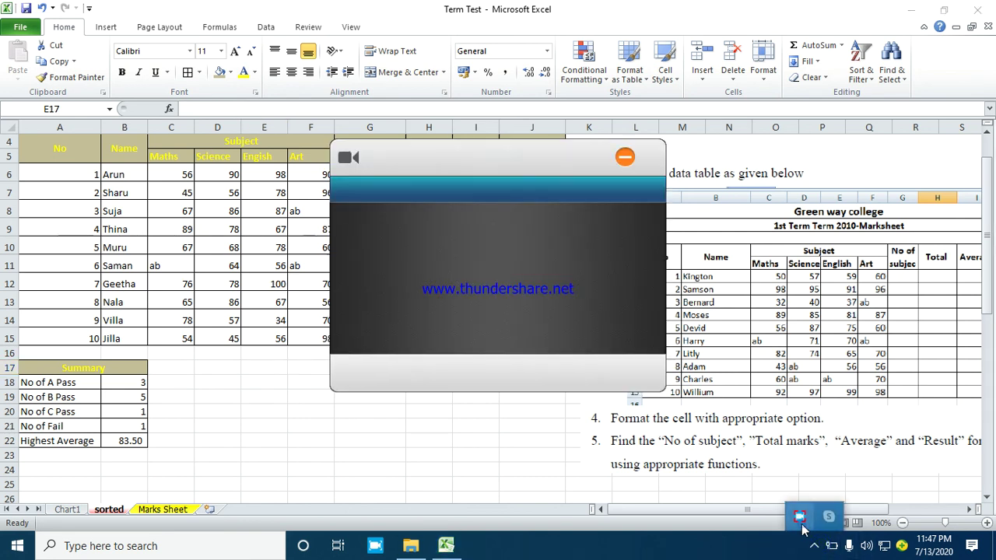